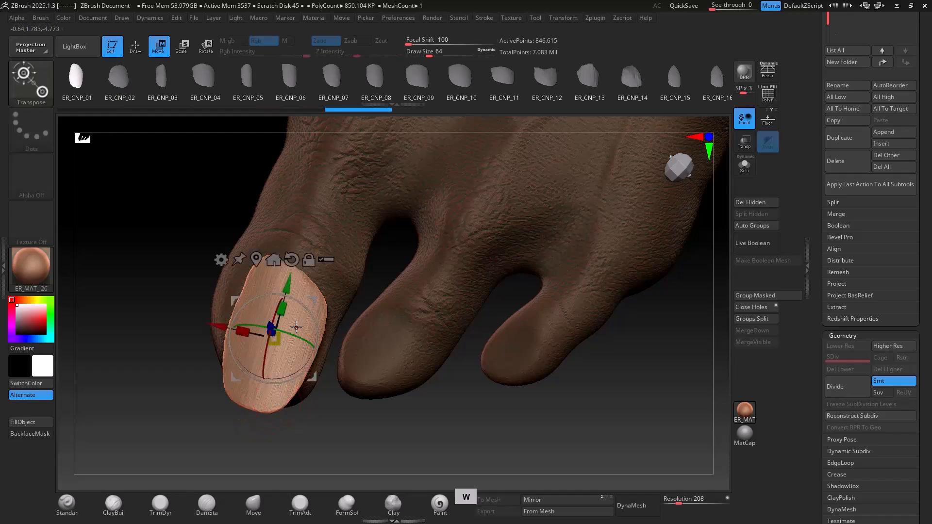
Step: Reposition and rotate the big toe's nail so it lines up with the nail bed
drag(303, 302, 223, 395)
right_drag(228, 397, 407, 301)
drag(450, 264, 477, 291)
right_drag(470, 308, 427, 280)
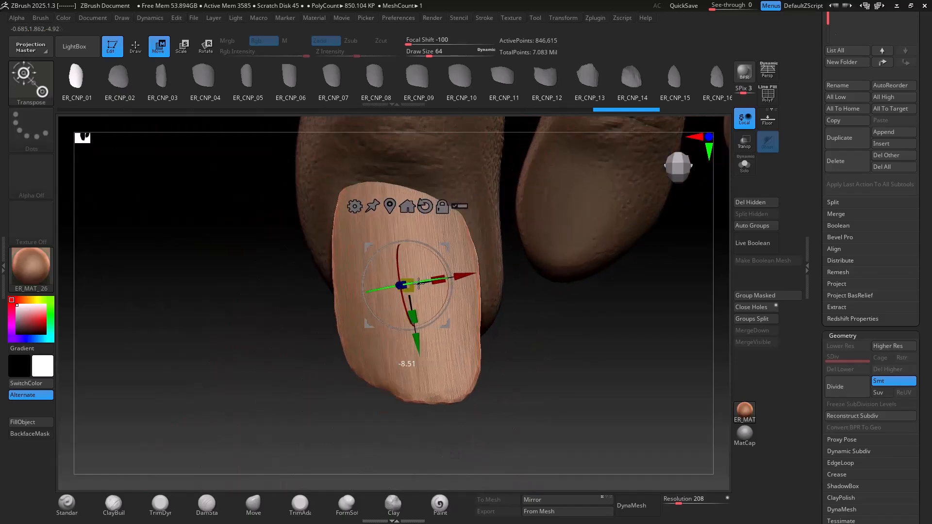
drag(413, 284, 410, 282)
right_drag(423, 261, 442, 266)
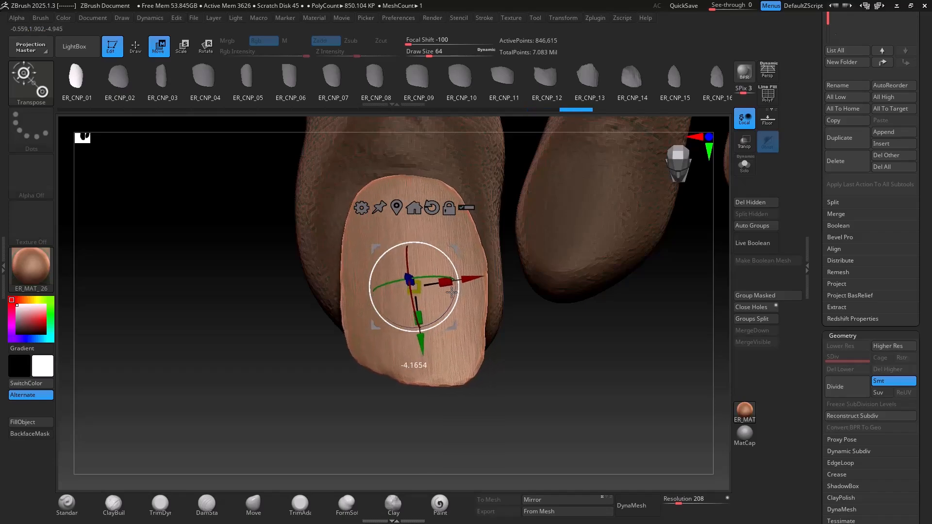
Step: Lower the big toe's nail along its Z axis so it sinks into the toe
right_drag(452, 245, 418, 347)
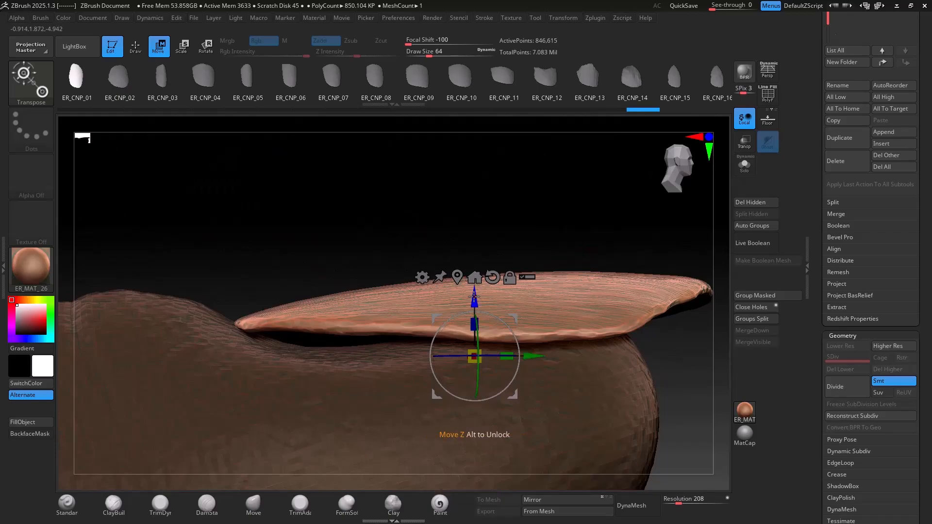
drag(471, 299, 471, 307)
right_drag(471, 305, 440, 251)
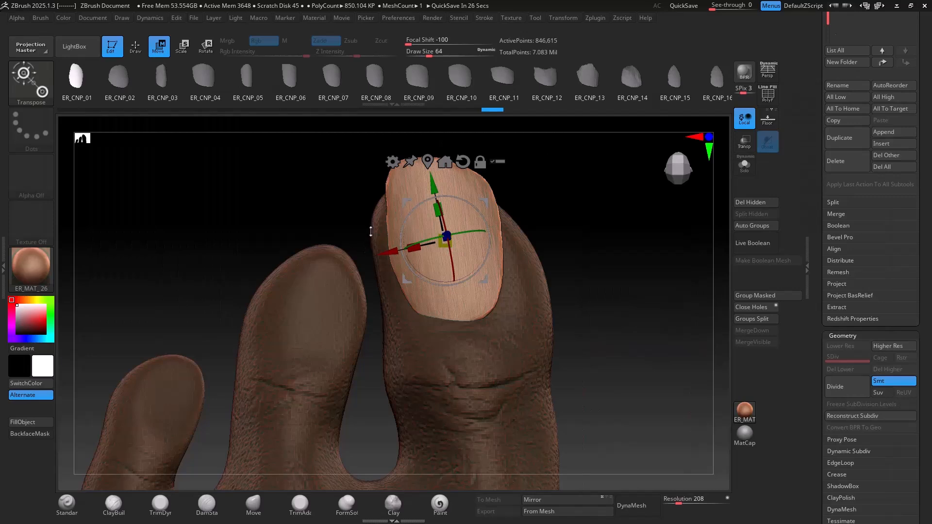
Step: Clear the mask and insert an ER_CNP_02 nail on the second toe
key(q)
mouse_move(371, 231)
right_down()
mouse_move(370, 259)
mouse_move(312, 254)
mouse_move(311, 285)
right_up()
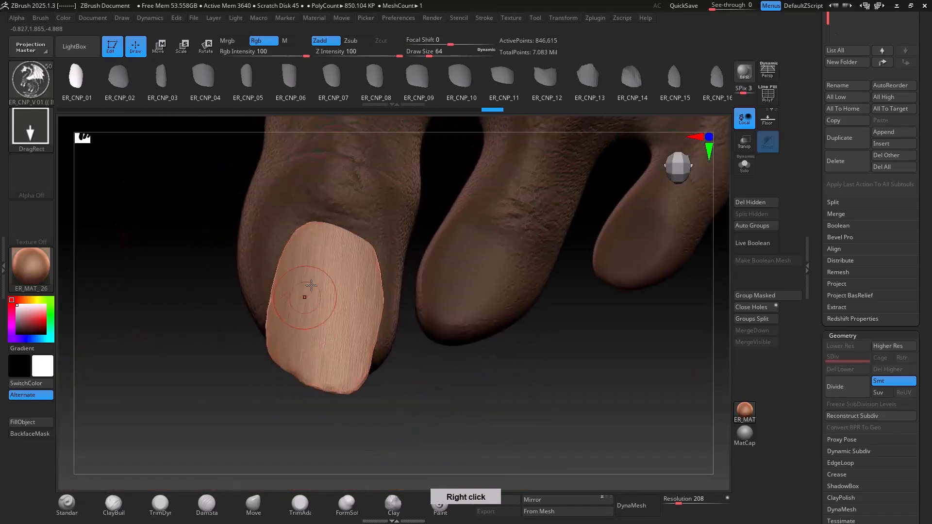
ctrl+right_drag(322, 325, 323, 351)
right_drag(343, 266, 264, 179)
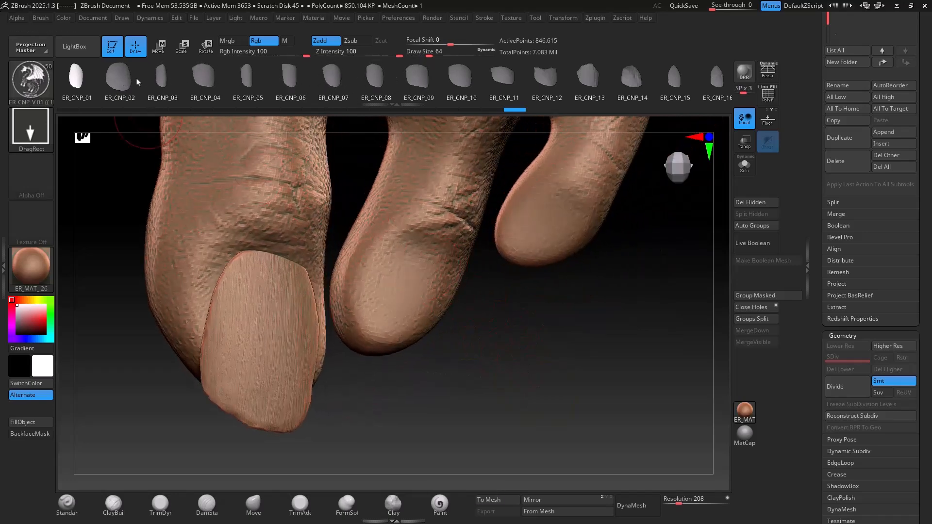
drag(390, 299, 431, 250)
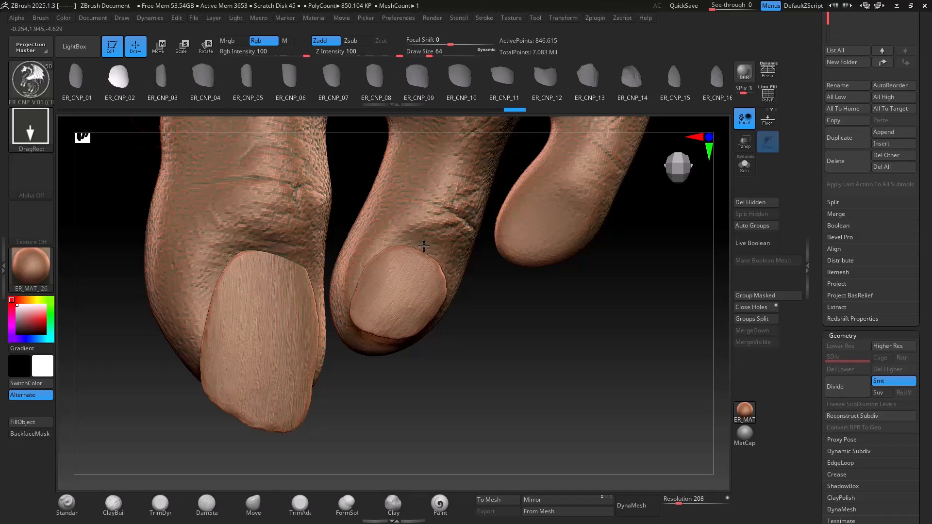
Step: Adjust the second toe's nail with the transform gizmo so it fits the nail bed
right_drag(423, 247, 337, 335)
key(w)
mouse_move(331, 373)
right_down()
mouse_move(376, 387)
mouse_move(345, 385)
right_up()
mouse_move(327, 333)
ctrl+right_down()
mouse_move(290, 424)
mouse_move(318, 424)
ctrl+right_up()
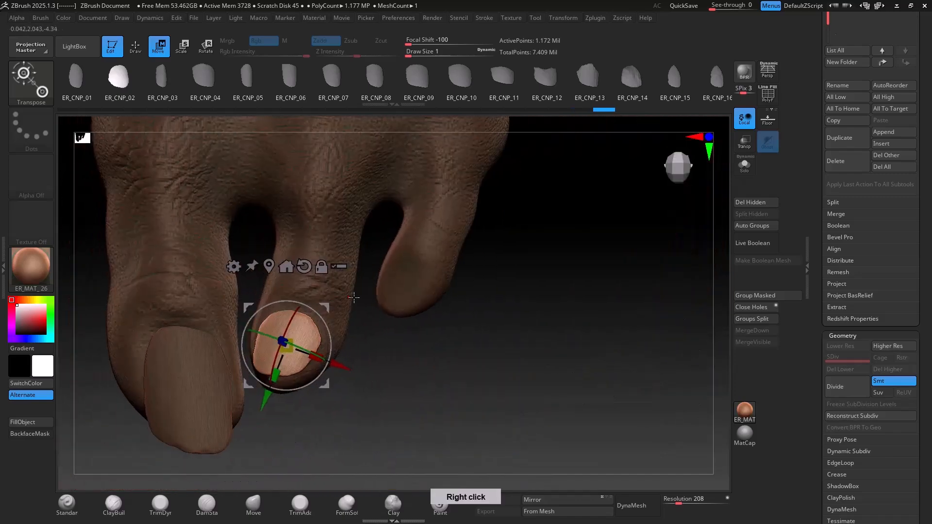
Step: Clear the mask and insert an ER_CNP_17 nail on the third toe
key(q)
key(s)
mouse_move(499, 298)
right_down()
mouse_move(529, 309)
mouse_move(541, 285)
right_up()
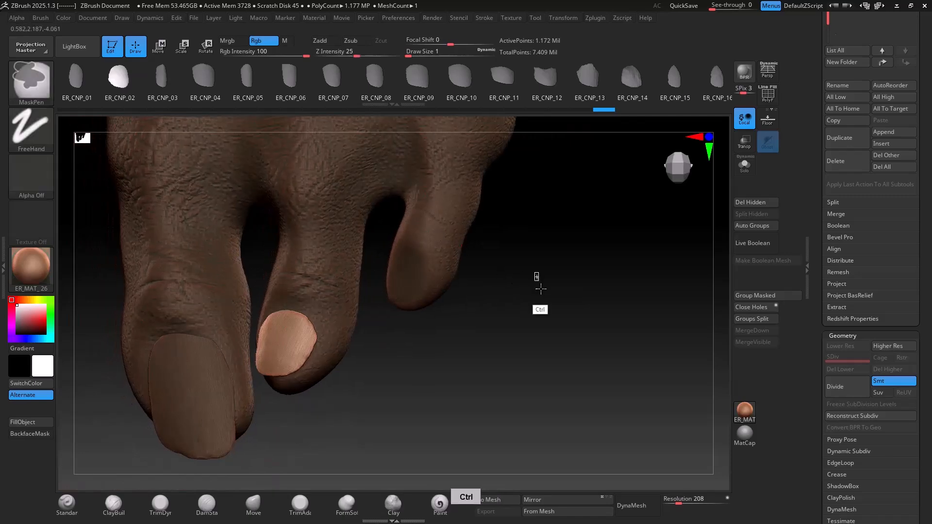
ctrl+drag(541, 285, 557, 320)
right_drag(514, 272, 495, 254)
alt+right_drag(512, 199, 493, 239)
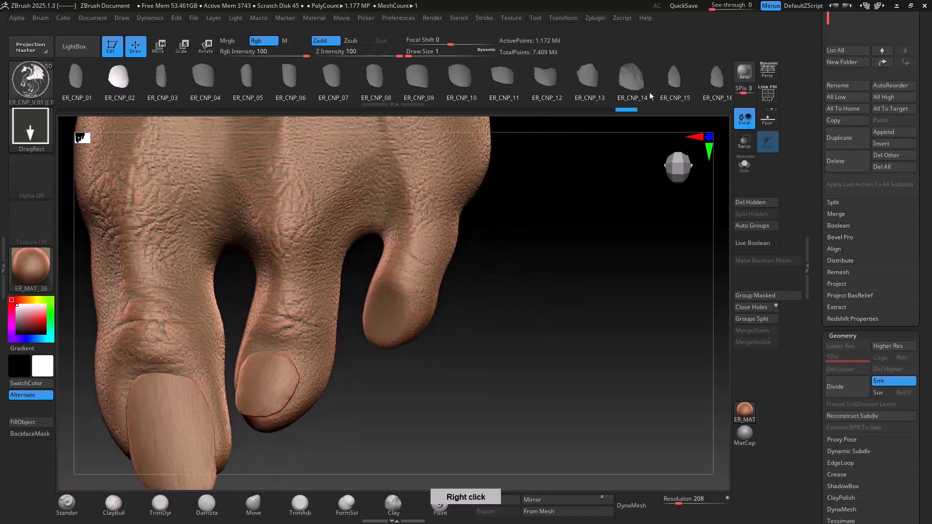
scroll(614, 77, right, 3)
right_drag(369, 335, 383, 319)
drag(363, 352, 367, 345)
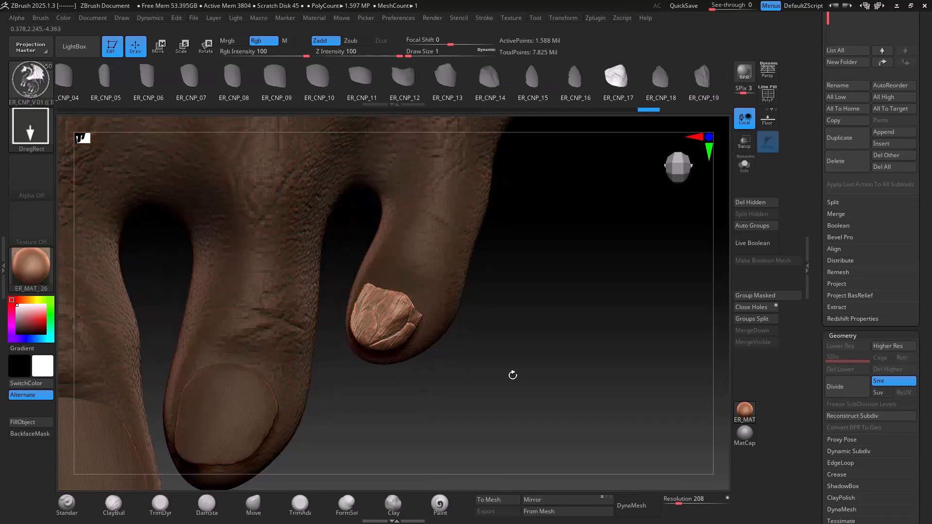
Step: Swap the third toe's nail for ER_CNP_13, then rotate and move it to seat it on the toe
right_drag(511, 374, 526, 350)
key(w)
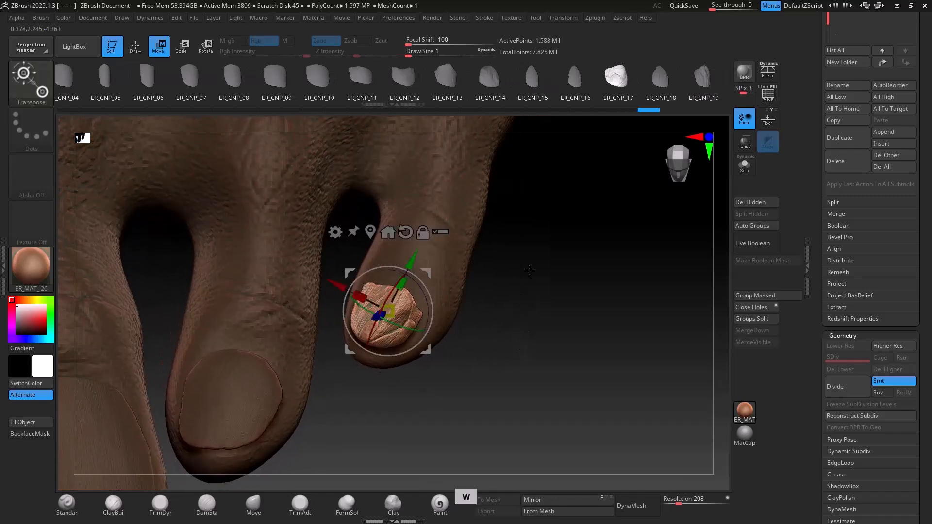
right_drag(539, 204, 515, 204)
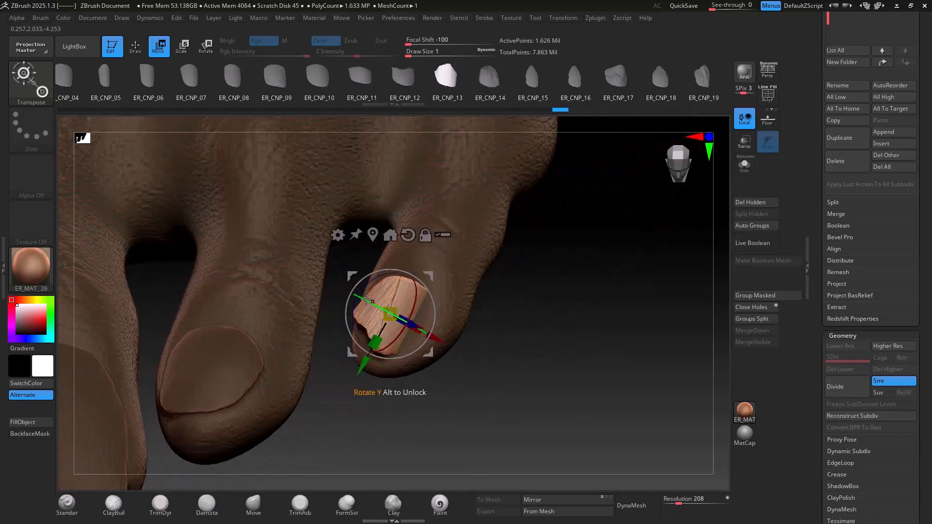
right_drag(339, 276, 453, 338)
drag(510, 370, 518, 367)
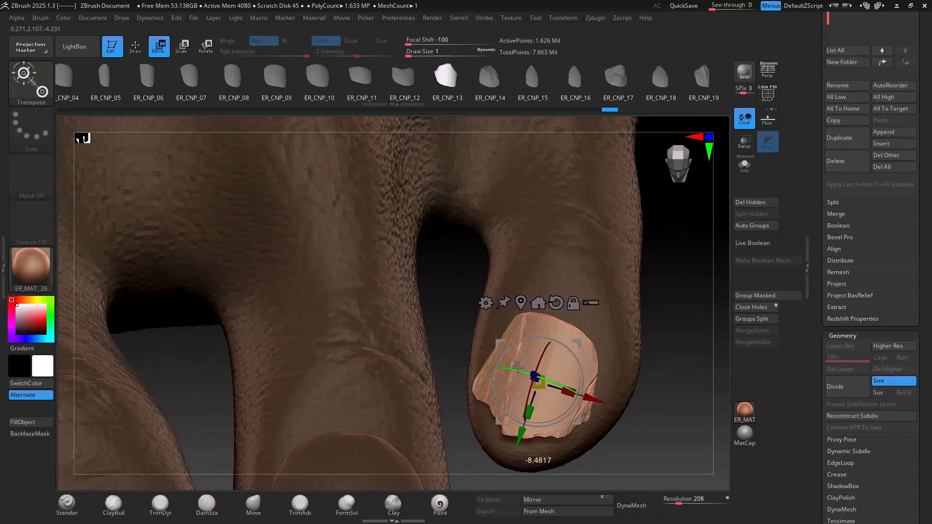
alt+right_drag(518, 368, 368, 282)
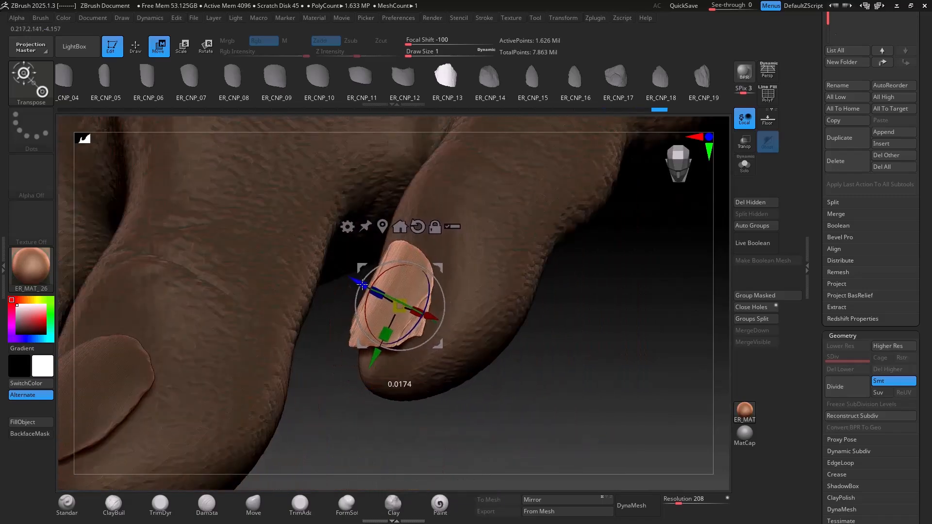
right_drag(414, 261, 486, 272)
alt+right_drag(486, 272, 551, 356)
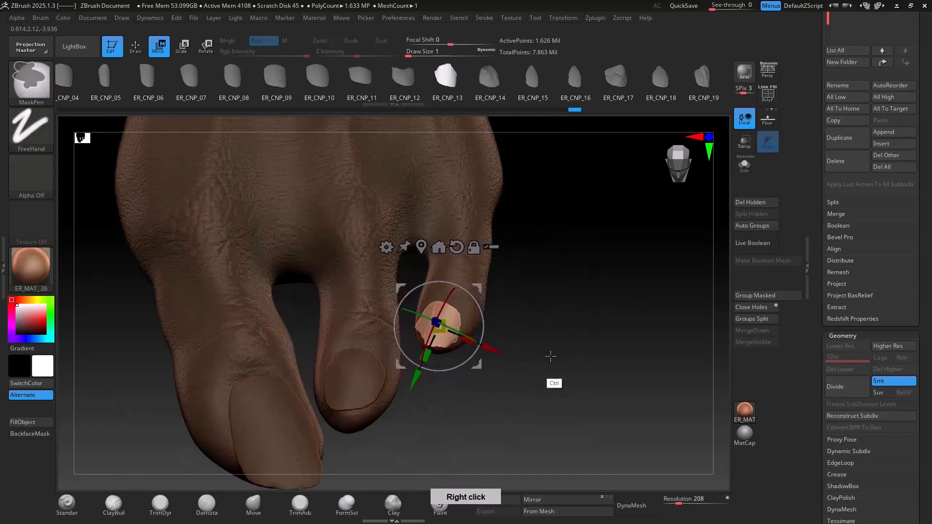
Step: Swap the third toe's nail for ER_CNP_14 and rotate it by about 169 degrees to follow the toe
ctrl+right_drag(501, 320, 532, 304)
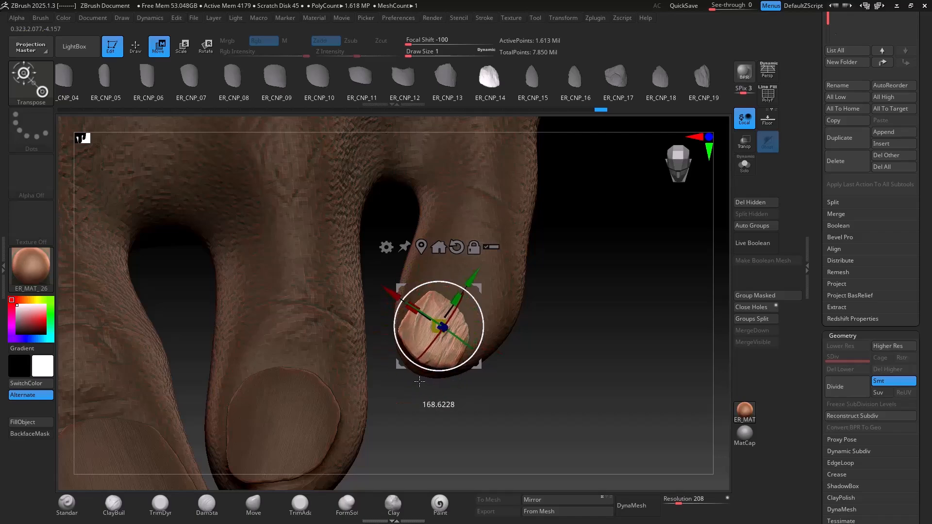
right_drag(451, 332, 403, 325)
drag(273, 371, 278, 369)
mouse_move(278, 370)
ctrl+right_down()
mouse_move(189, 261)
mouse_move(291, 248)
mouse_move(316, 287)
mouse_move(355, 221)
mouse_move(340, 410)
mouse_move(335, 291)
mouse_move(321, 272)
mouse_move(343, 247)
mouse_move(345, 297)
ctrl+right_up()
Step: Insert an ER_CNP_21 nail on the small rear toe and adjust its placement with the gizmo
key(q)
drag(628, 77, 439, 78)
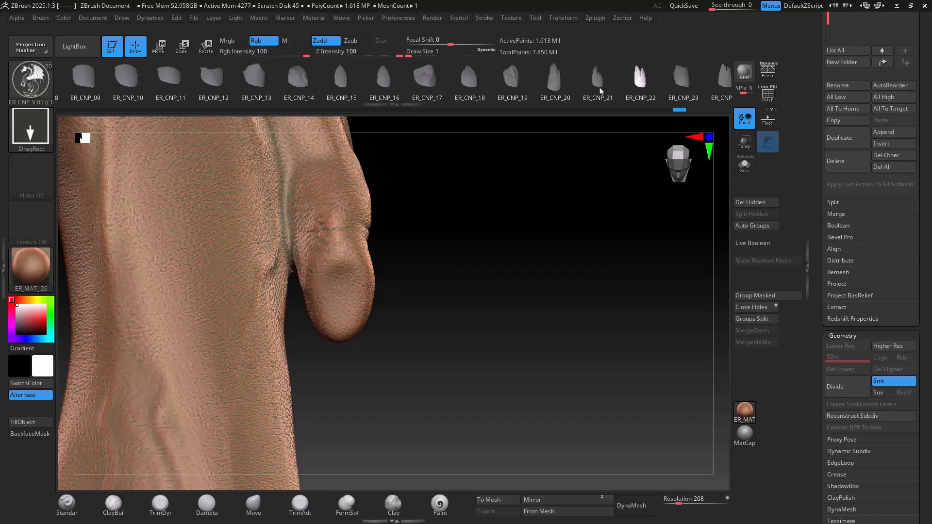
alt+click(345, 251)
key(w)
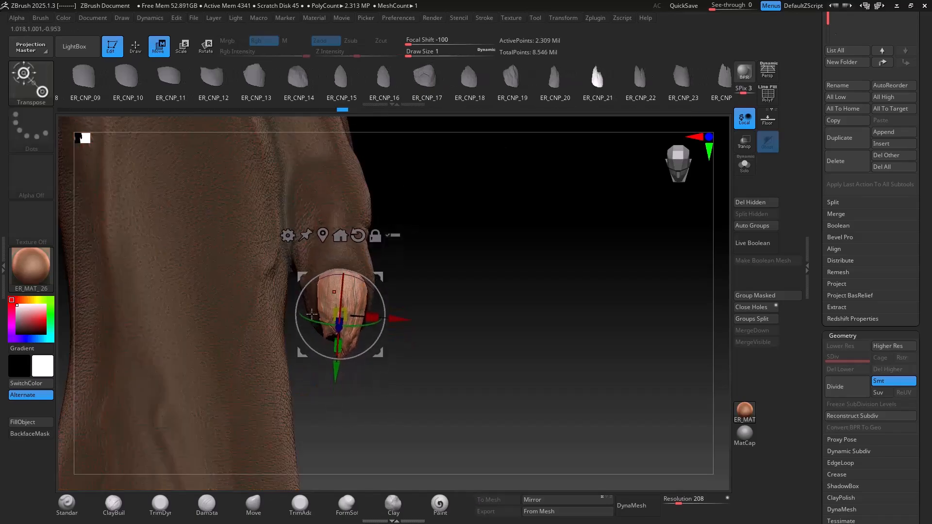
right_drag(311, 314, 304, 229)
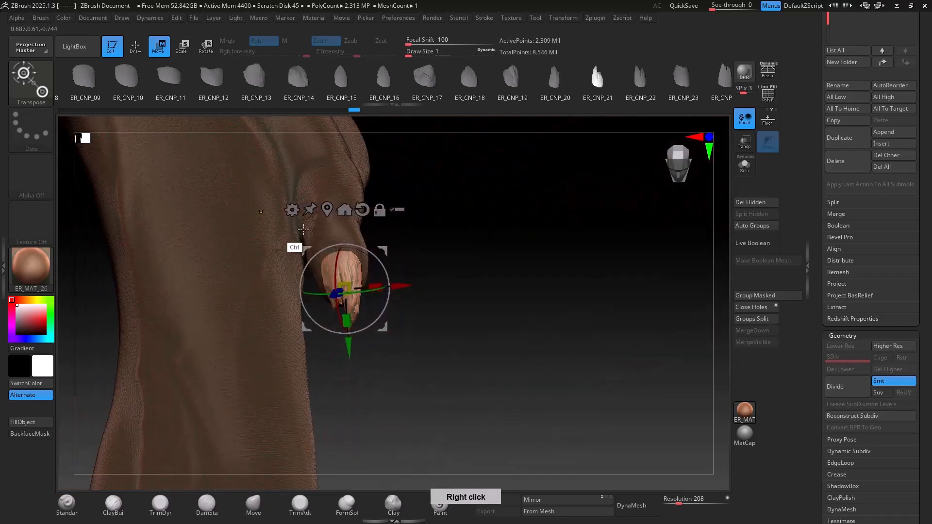
Step: Return to drawing mode and clear the mask from the foot
key(q)
mouse_move(465, 258)
right_down()
mouse_move(437, 239)
mouse_move(204, 179)
mouse_move(365, 319)
mouse_move(439, 359)
right_up()
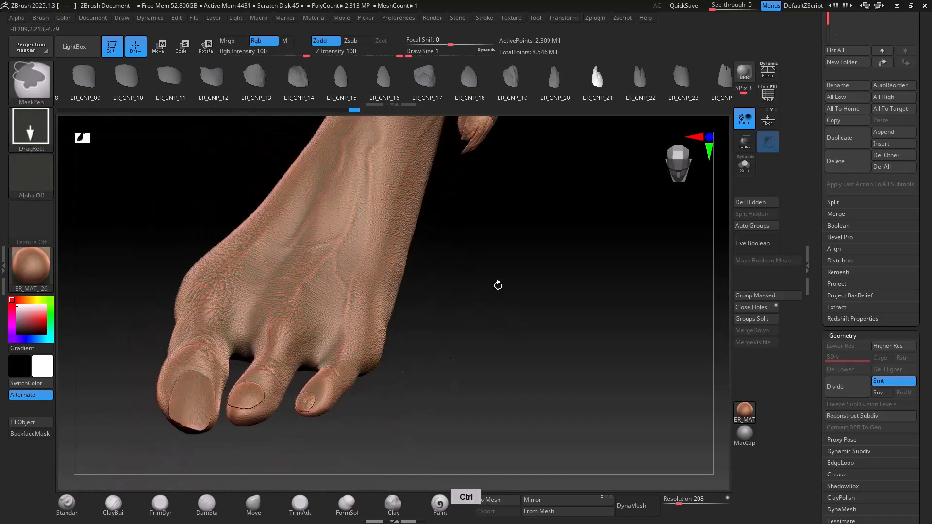
ctrl+right_drag(498, 285, 412, 243)
ctrl+right_drag(413, 243, 391, 209)
alt+right_drag(391, 208, 481, 340)
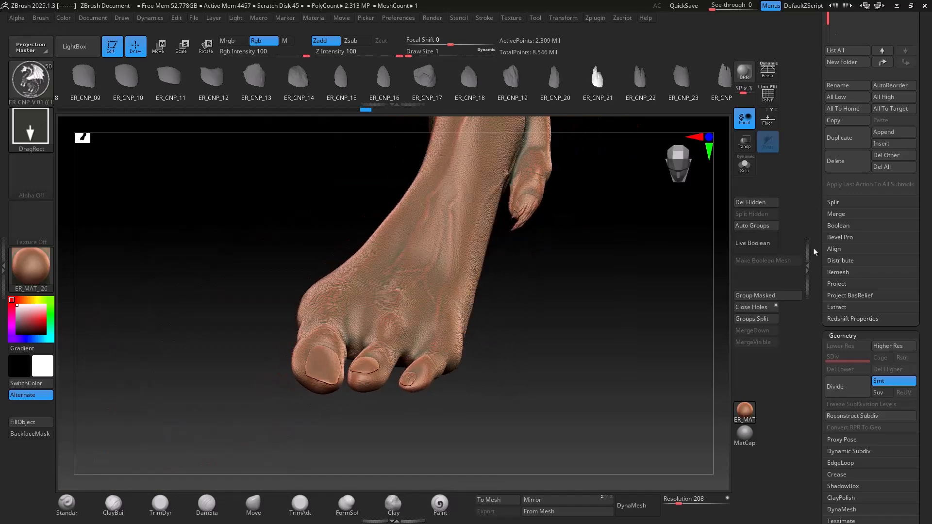
Step: Auto-group the foot mesh by topology and split the polygroups into separate subtools
click(833, 201)
drag(815, 252, 817, 289)
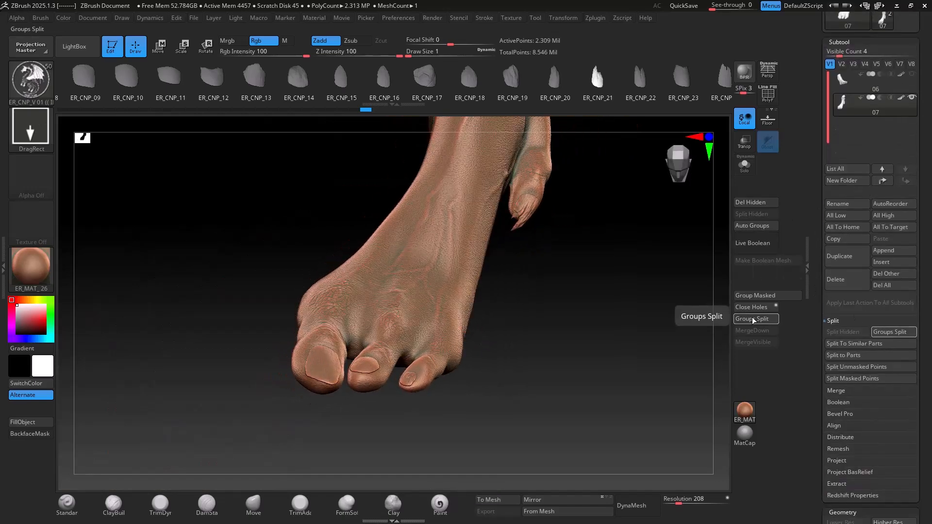
click(768, 97)
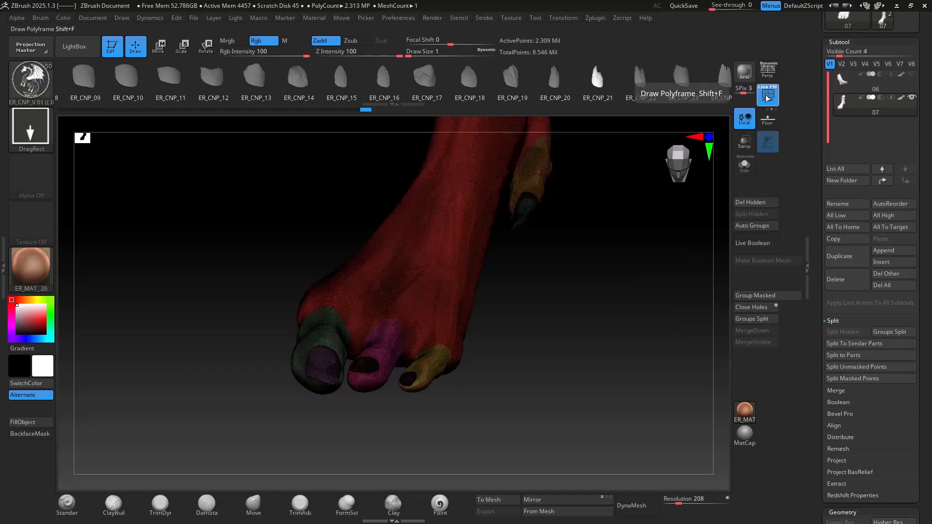
click(767, 97)
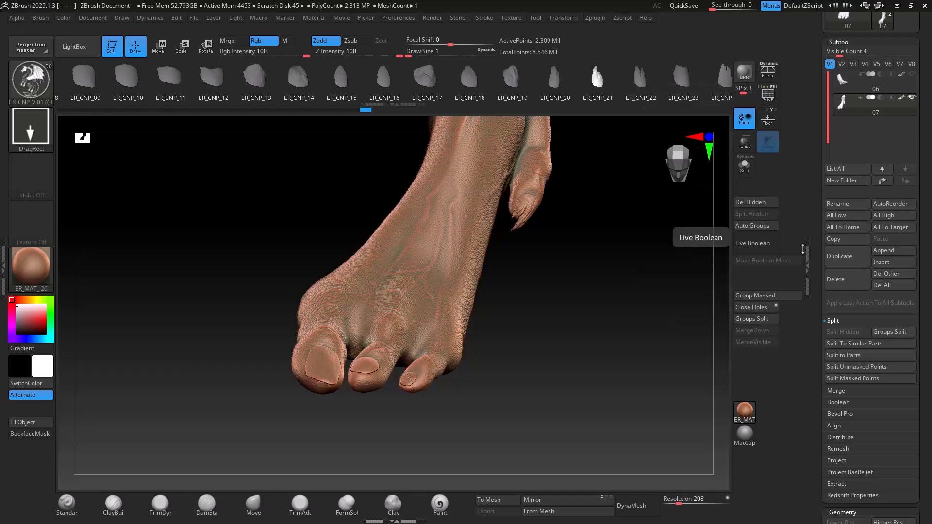
click(752, 226)
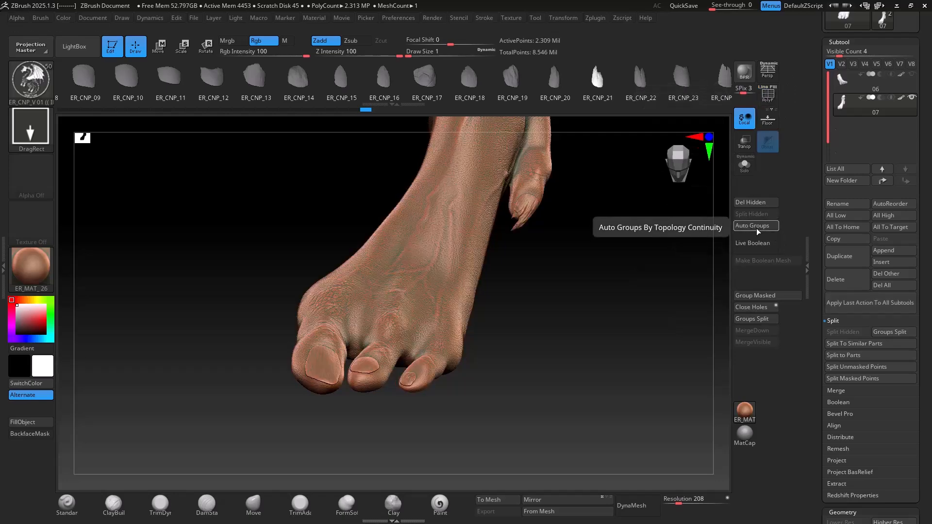
click(881, 332)
click(850, 351)
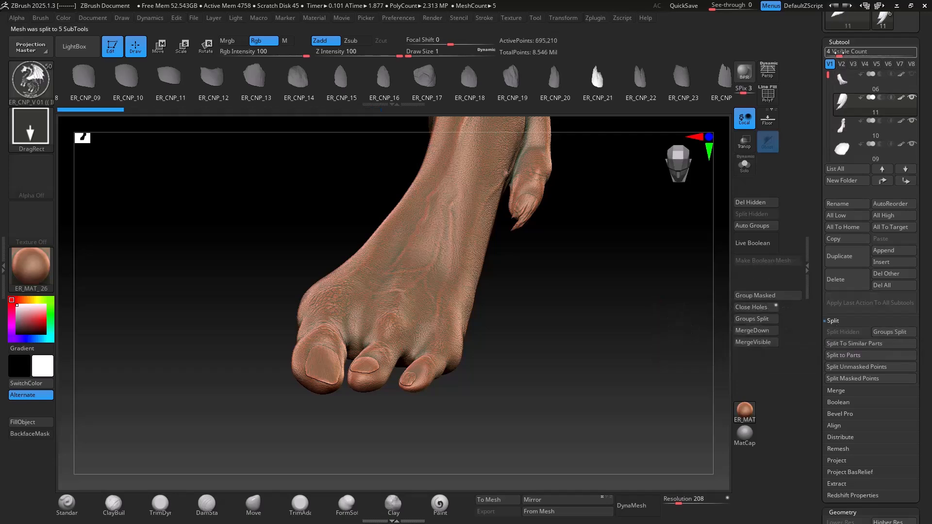
Step: Set the visible subtool count to 7 and select the third toe's nail with the Move gizmo active
drag(839, 53, 850, 53)
alt+right_drag(525, 230, 503, 312)
key(w)
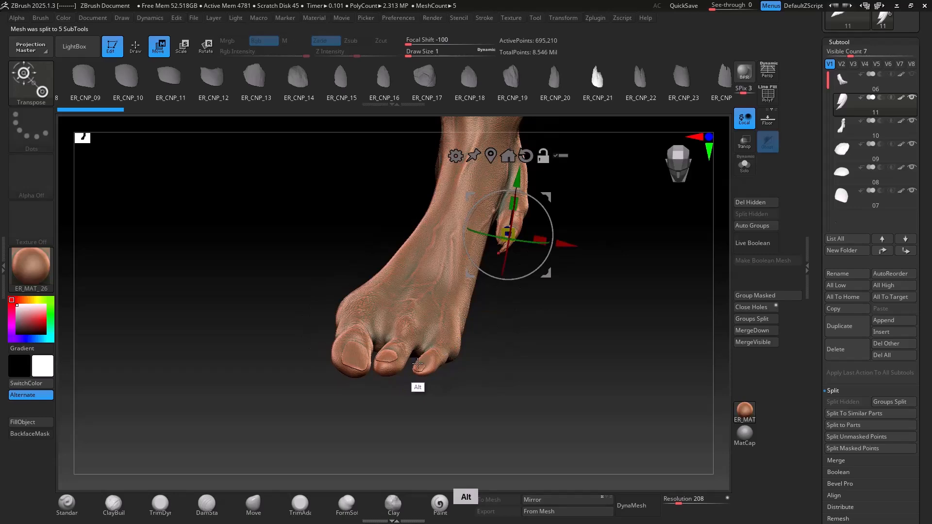
alt+click(417, 363)
right_drag(552, 254, 423, 334)
alt+right_drag(520, 248, 504, 307)
Step: Select nail subtools 08 and 07 in turn and center the gizmo on each
alt+click(384, 199)
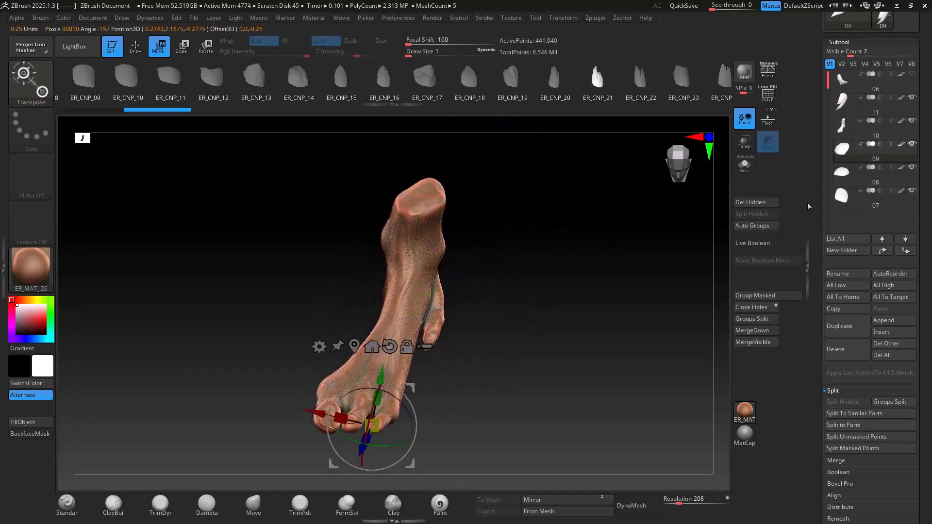
click(853, 171)
alt+click(388, 196)
click(851, 196)
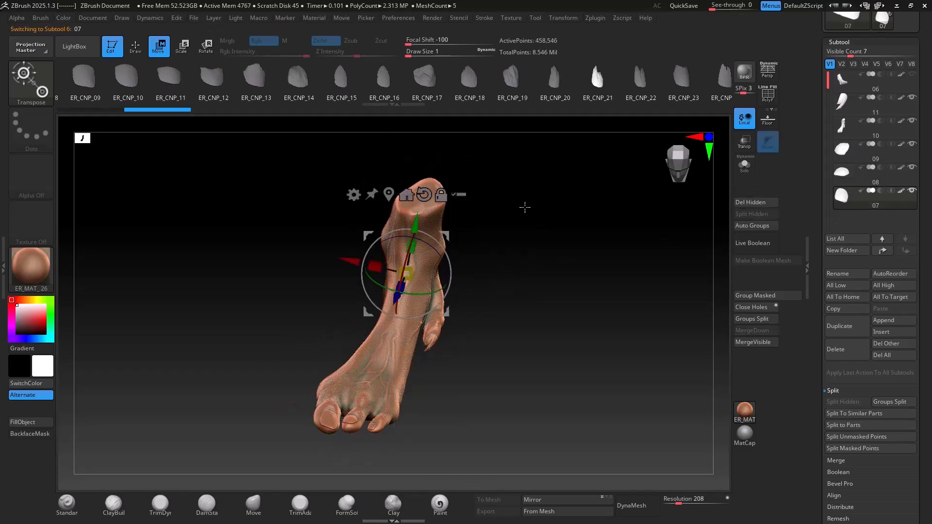
alt+click(390, 196)
Step: Select the third toe's nail again and swap it for ER_CNP_19
ctrl+right_drag(381, 315, 568, 227)
alt+click(446, 410)
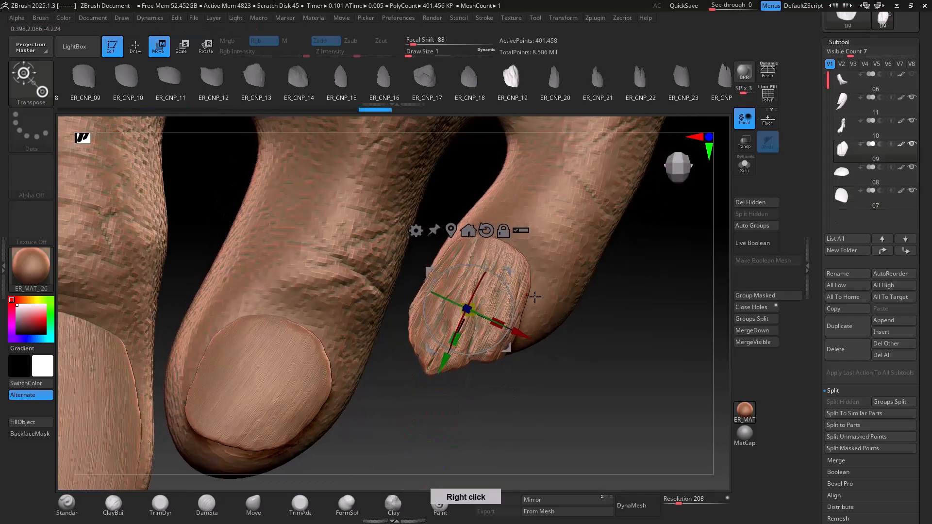
right_drag(534, 228, 447, 247)
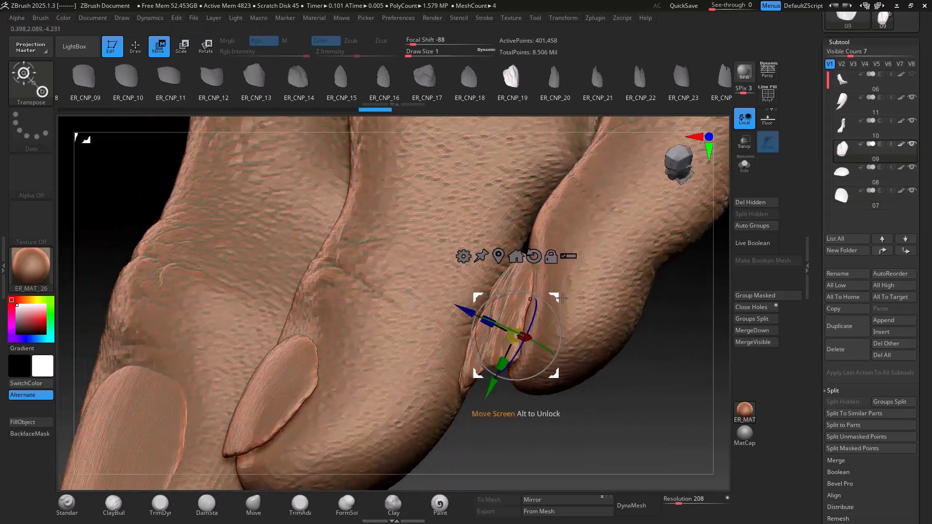
Step: Reposition and rotate the ER_CNP_19 nail so it sits on the third toe
drag(475, 296, 483, 312)
right_drag(484, 312, 580, 333)
drag(484, 323, 475, 323)
key(q)
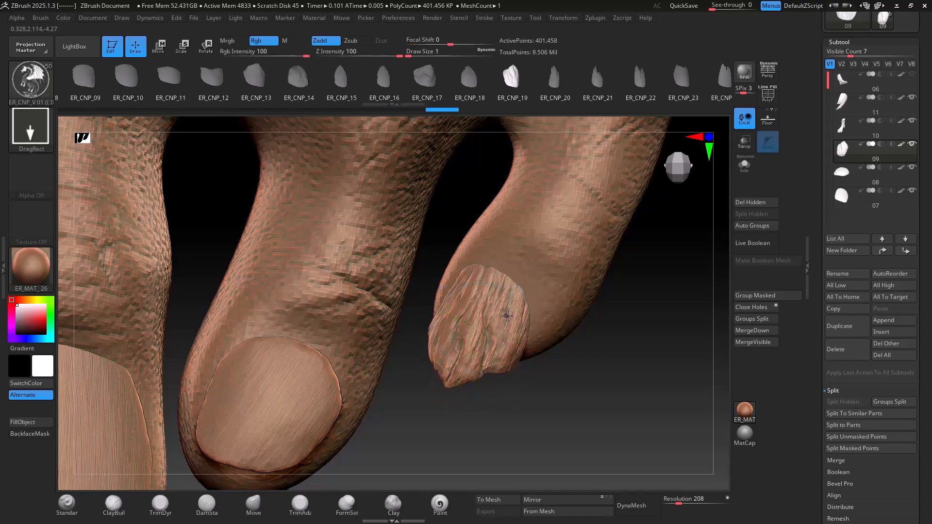
key(w)
drag(510, 295, 505, 290)
right_drag(505, 290, 413, 213)
ctrl+right_drag(412, 213, 547, 264)
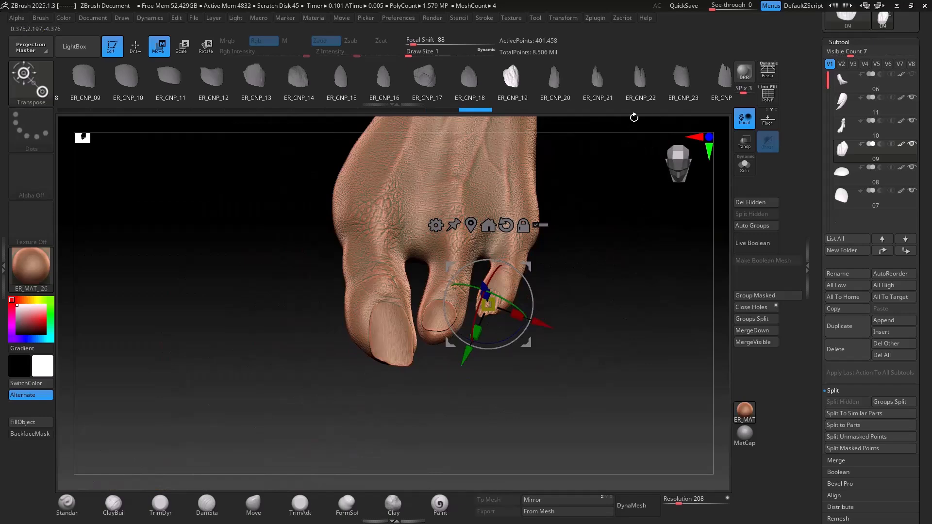
Step: Try the nail variants ER_CNP_21, ER_CNP_27, ER_CNP_30 and ER_CNP_41 on the third toe
ctrl+right_drag(634, 117, 567, 89)
click(595, 78)
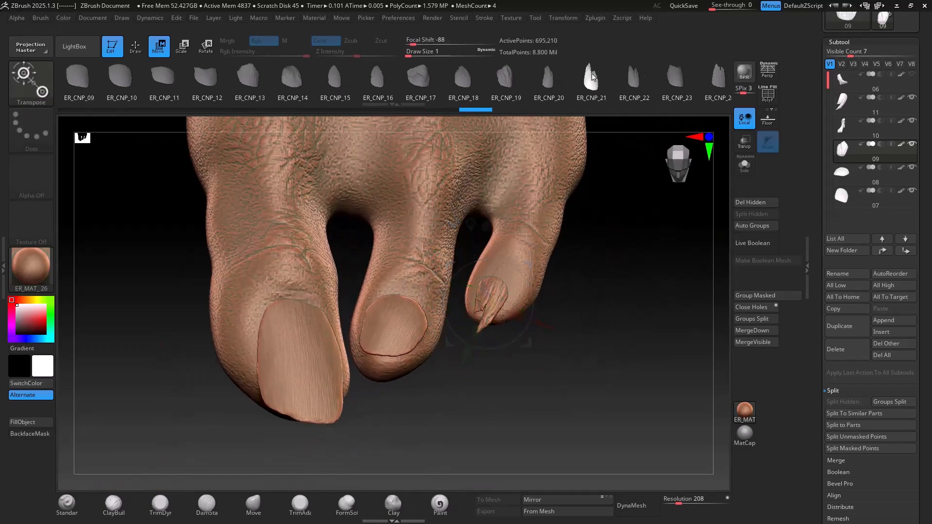
drag(471, 85, 357, 94)
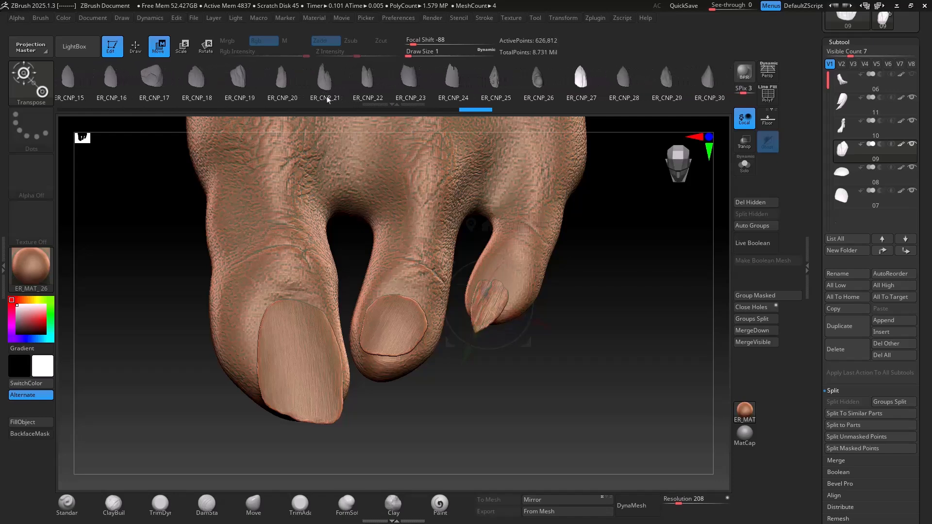
click(328, 95)
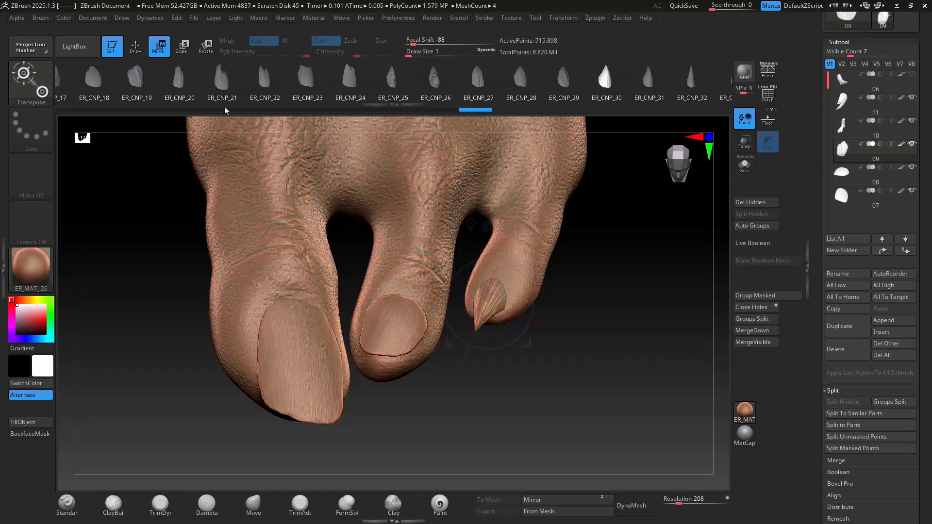
drag(649, 80, 223, 105)
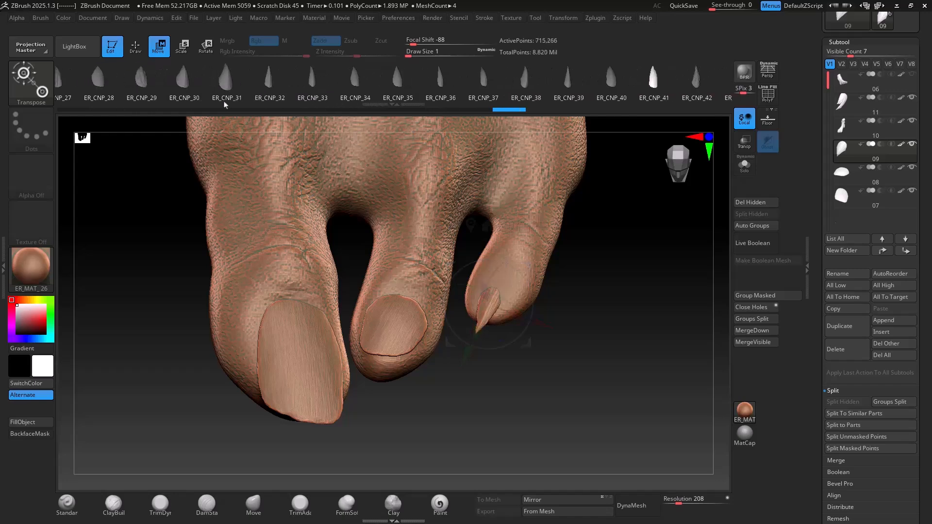
click(225, 104)
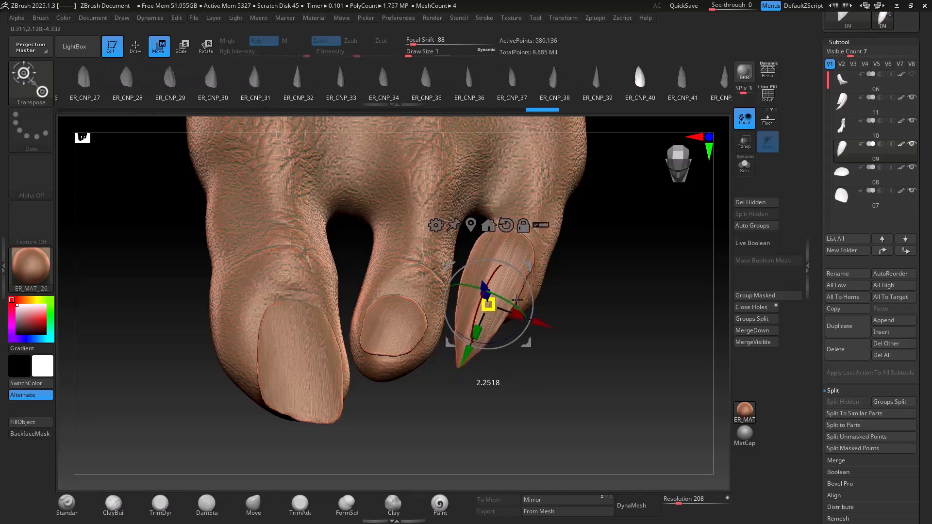
Step: Try an enlarged ER_CNP_40 nail, ER_CNP_11 and a scaled-down ER_CNP_12 on the third toe
drag(517, 300, 505, 298)
mouse_move(280, 87)
mouse_down()
mouse_move(677, 114)
mouse_move(405, 82)
mouse_move(228, 81)
mouse_move(285, 88)
mouse_up()
mouse_move(162, 86)
mouse_down()
mouse_move(124, 87)
mouse_move(393, 89)
mouse_up()
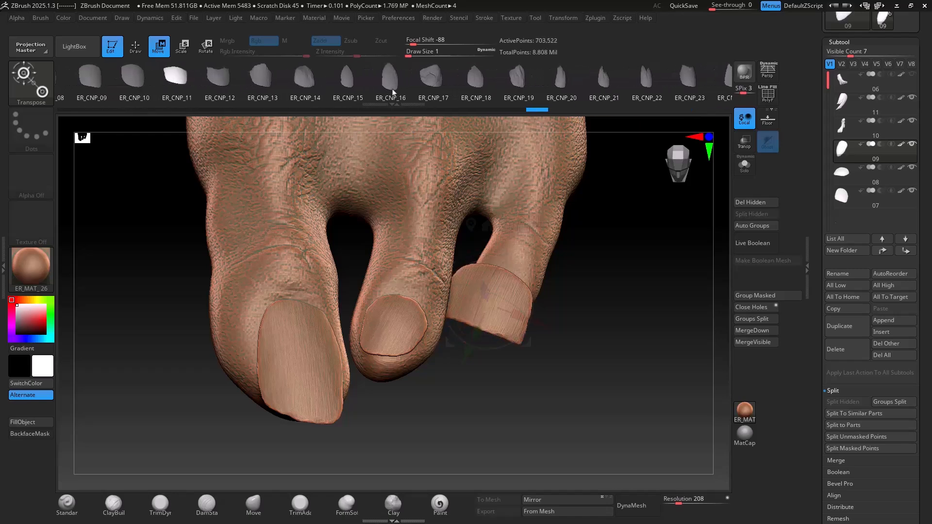
key(Right)
drag(488, 304, 480, 288)
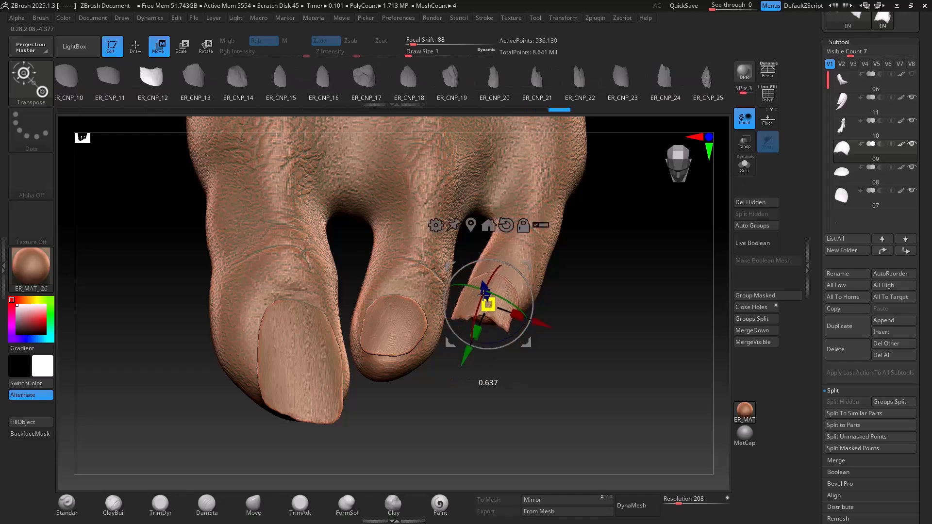
Step: Compare ER_CNP_20 and ER_CNP_16 on the third toe and swap the nail for ER_CNP_18
click(410, 83)
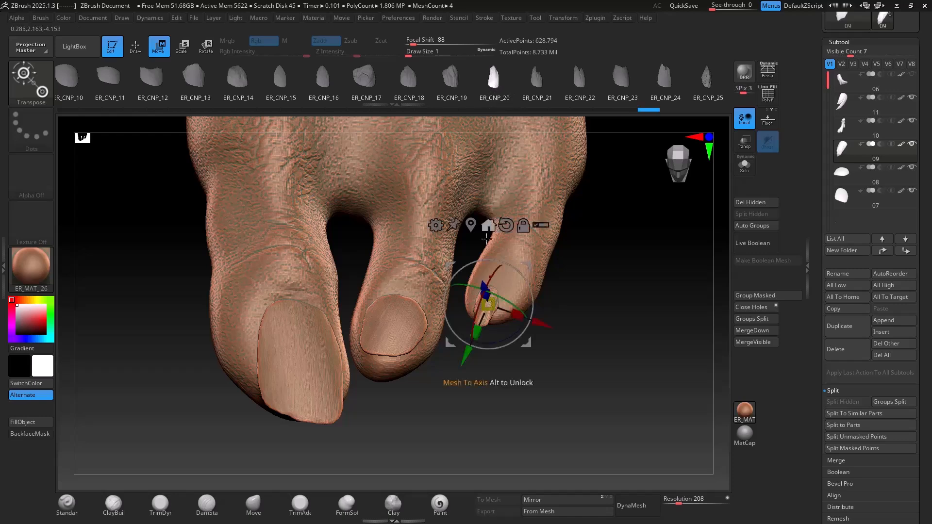
click(456, 80)
click(325, 82)
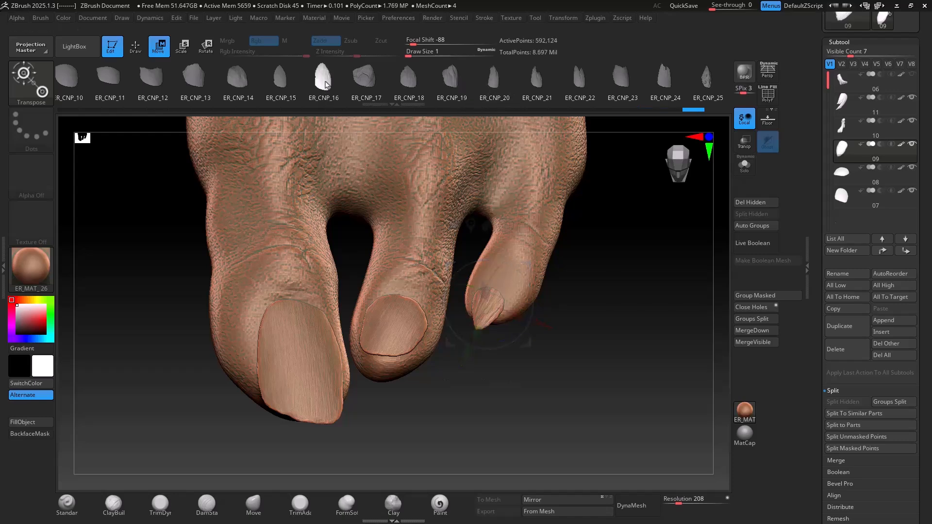
right_drag(469, 255, 374, 241)
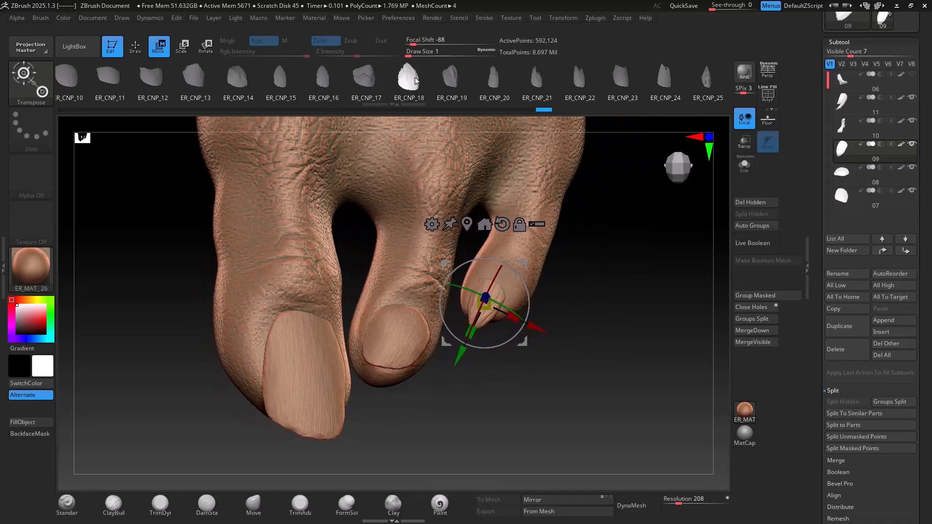
click(415, 81)
Step: Rotate and reposition the ER_CNP_18 nail so it lies flush on the tip of the third toe
right_drag(486, 338, 566, 312)
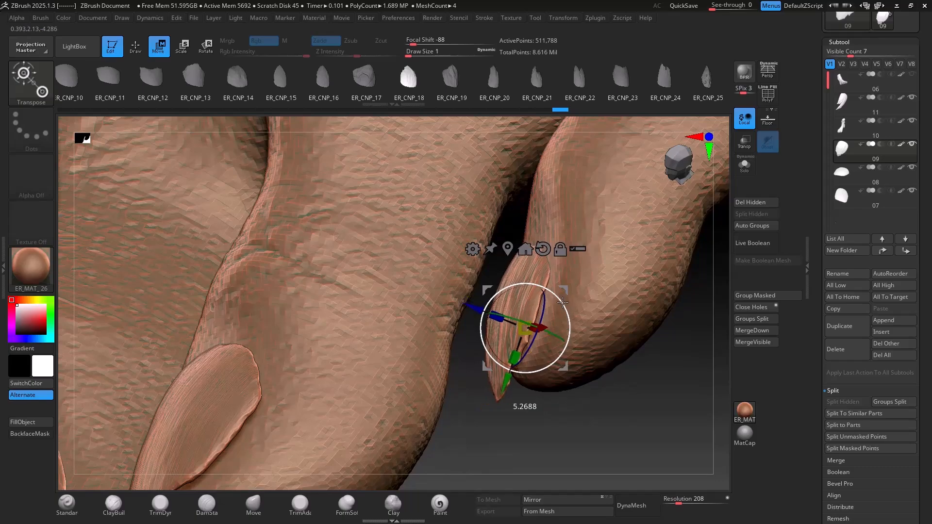
drag(562, 307, 566, 315)
drag(564, 306, 568, 308)
mouse_move(568, 309)
right_down()
mouse_move(487, 297)
mouse_move(569, 292)
right_up()
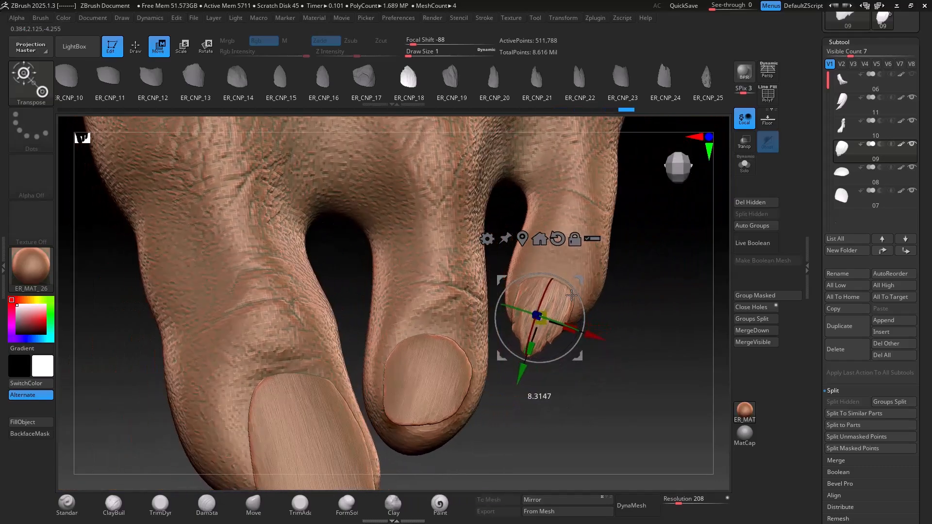
drag(585, 270, 584, 271)
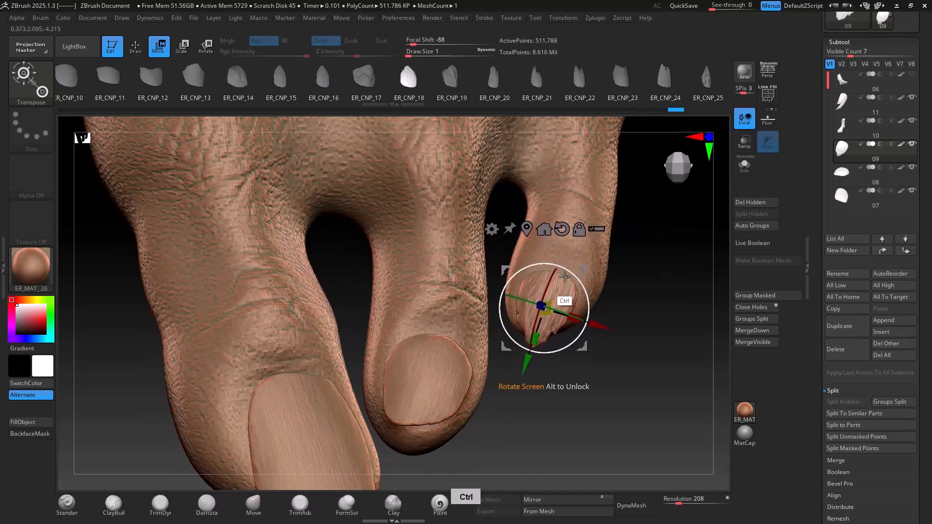
ctrl+right_drag(573, 282, 559, 253)
Step: Switch to drawing with the Move brush, set its draw size to about 77 and adjust the third toe's nail
key(q)
right_drag(291, 439, 225, 461)
click(253, 505)
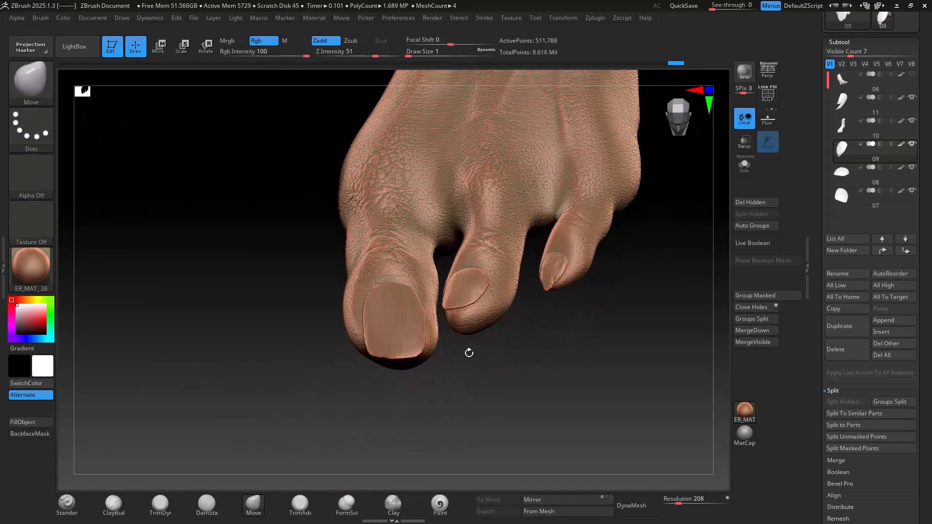
mouse_move(468, 351)
alt+right_down()
mouse_move(568, 306)
mouse_move(551, 326)
mouse_move(592, 327)
mouse_move(634, 200)
mouse_move(567, 302)
mouse_move(540, 302)
mouse_move(501, 330)
mouse_move(503, 320)
alt+right_up()
key(s)
drag(503, 319, 506, 321)
key(s)
click(532, 311)
mouse_move(543, 278)
ctrl+right_down()
mouse_move(461, 296)
mouse_move(510, 214)
mouse_move(558, 296)
mouse_move(569, 339)
mouse_move(549, 262)
ctrl+right_up()
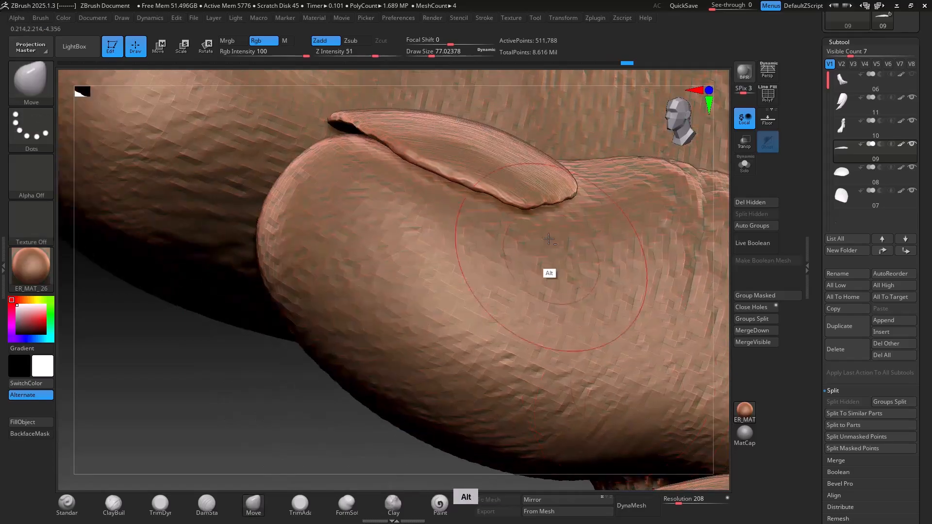
Step: Select the second toe's nail and push its edges against the toe, using draw sizes of about 124 and 68
alt+click(522, 184)
alt+right_drag(521, 184, 489, 299)
key(s)
drag(522, 321, 529, 322)
drag(529, 323, 526, 330)
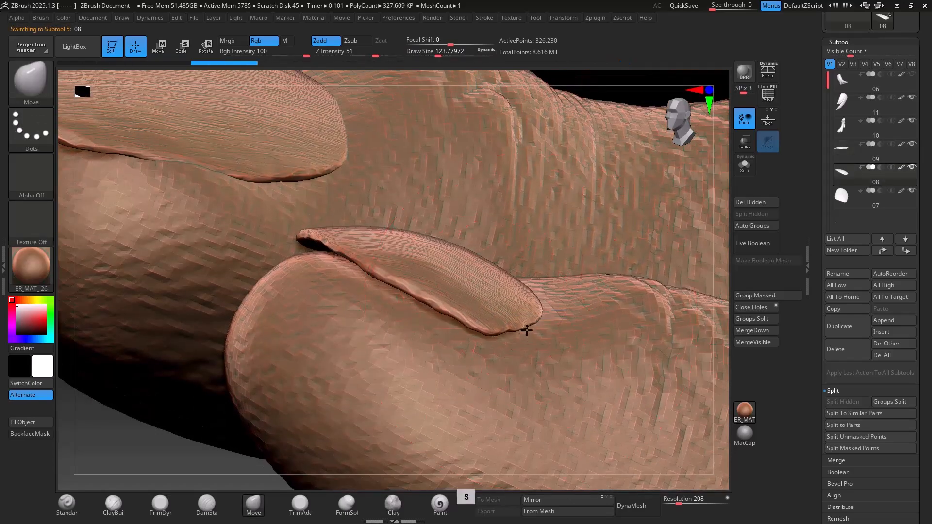
right_drag(455, 310, 453, 333)
key(s)
drag(453, 333, 447, 333)
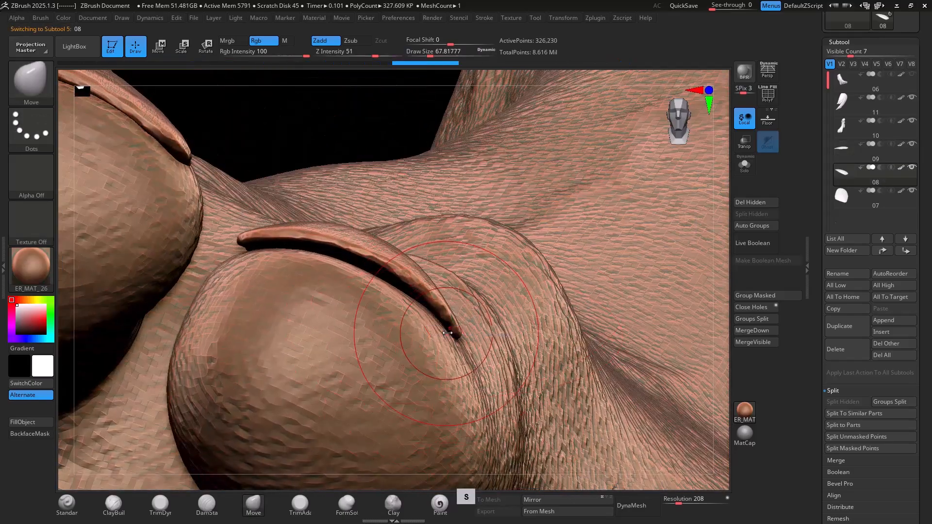
right_drag(450, 341, 331, 350)
mouse_move(369, 286)
right_down()
mouse_move(372, 331)
mouse_move(394, 325)
right_up()
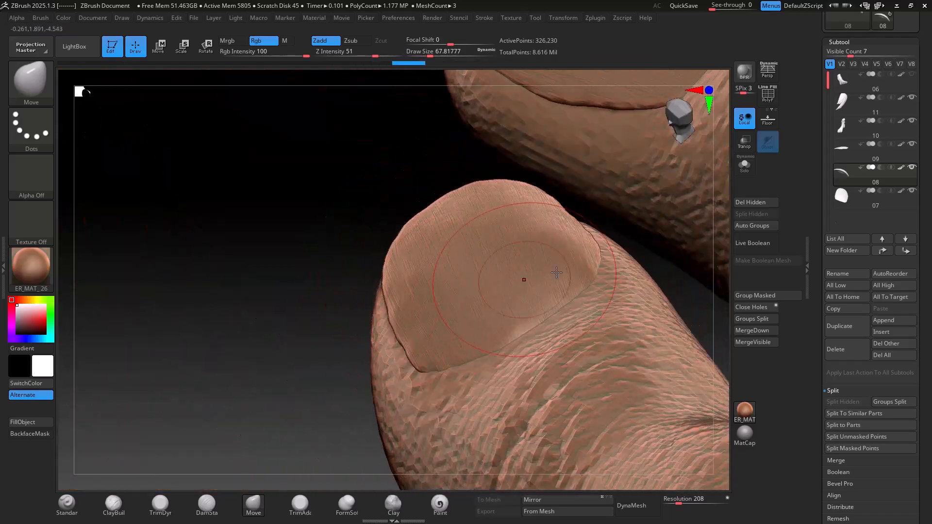
Step: Reshape the second toe nail's outline and free edge with a draw size of about 108, undoing the last stroke
mouse_move(566, 255)
right_down()
mouse_move(461, 226)
mouse_move(543, 221)
right_up()
key(s)
drag(543, 221, 550, 221)
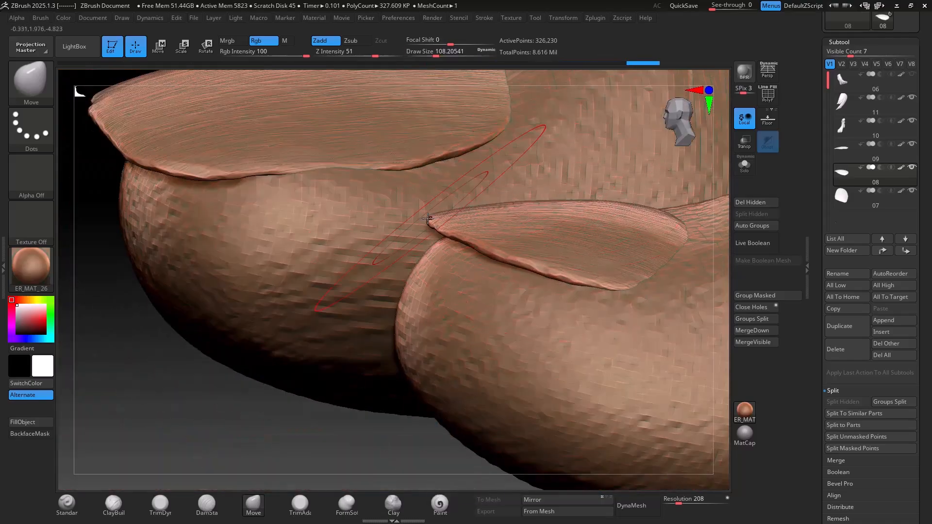
mouse_move(472, 224)
right_down()
mouse_move(473, 255)
mouse_move(474, 218)
mouse_move(478, 243)
mouse_move(492, 195)
mouse_move(555, 253)
mouse_move(500, 177)
mouse_move(505, 357)
mouse_move(527, 260)
mouse_move(495, 258)
mouse_move(495, 218)
right_up()
key(s)
key(ctrl+z)
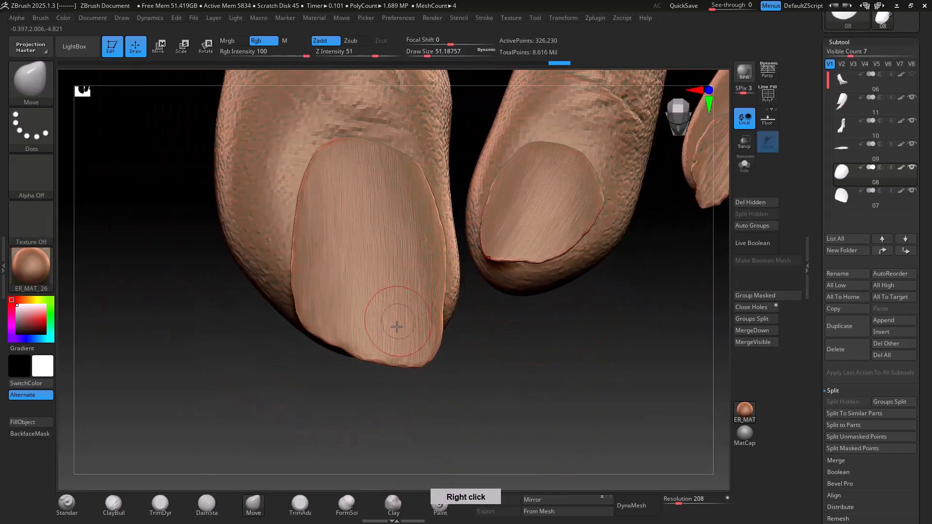
Step: Select the big toe's nail, try moving its rear side edge with a draw size of about 124, and undo the stroke
alt+click(395, 325)
right_drag(395, 323, 451, 238)
mouse_move(452, 238)
ctrl+right_down()
mouse_move(457, 277)
mouse_move(435, 293)
ctrl+right_up()
key(s)
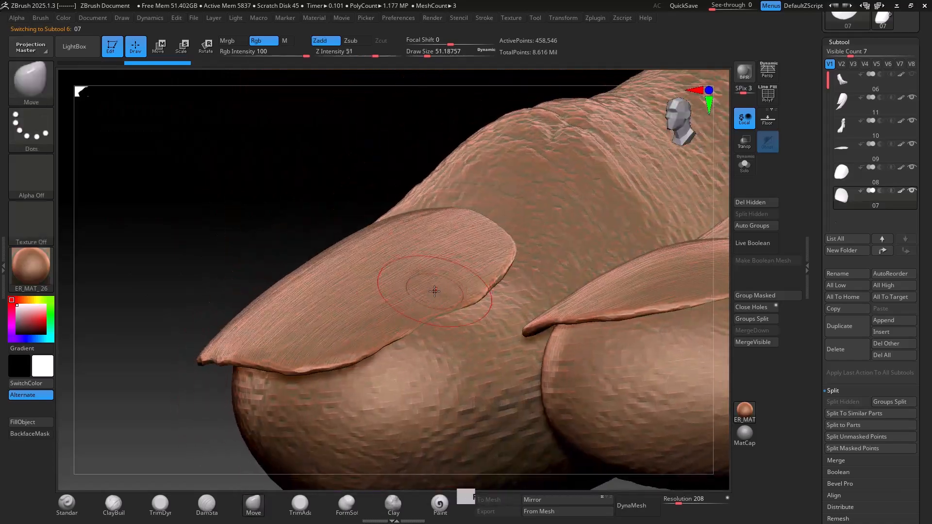
drag(388, 392, 406, 393)
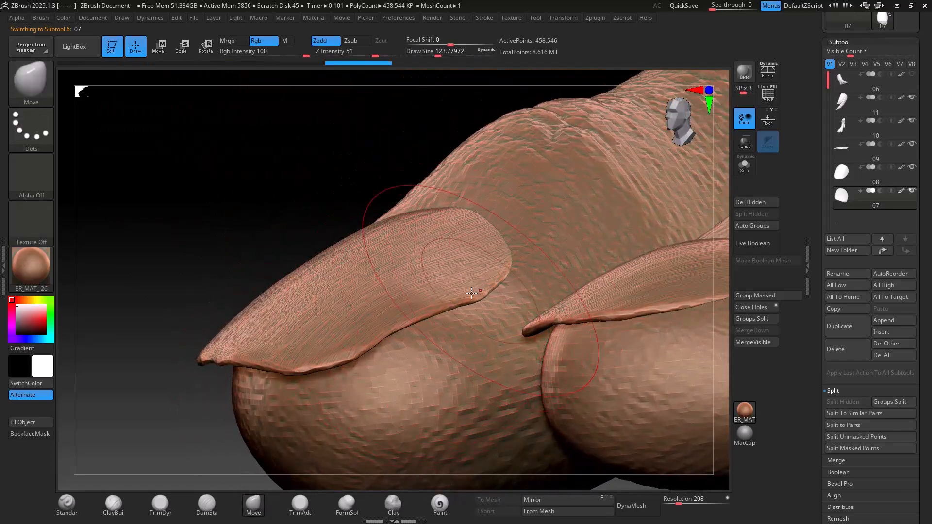
drag(471, 292, 456, 290)
key(ctrl+z)
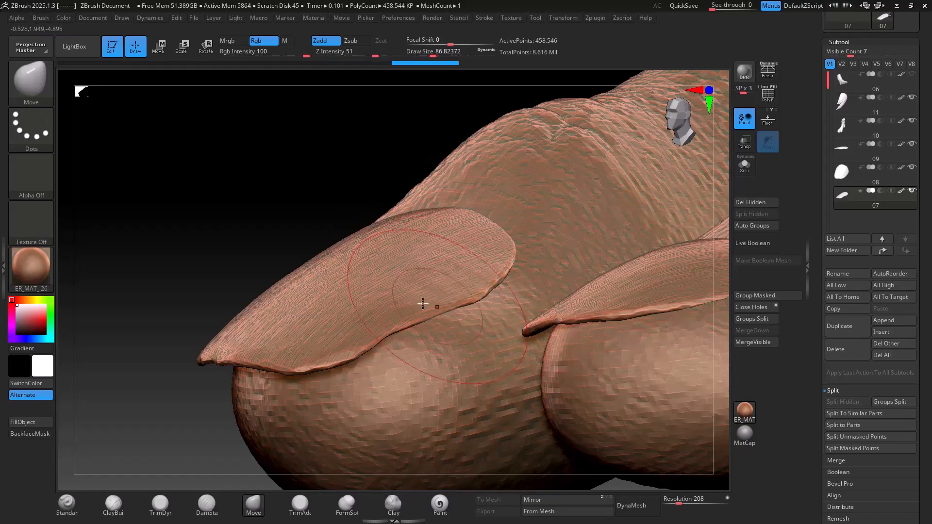
Step: Push the big toe nail's side edges against the toe with draw sizes of about 87 and 132
mouse_move(423, 303)
right_down()
mouse_move(478, 287)
mouse_move(478, 272)
right_up()
key(s)
mouse_move(194, 259)
mouse_down()
mouse_move(211, 259)
mouse_move(181, 276)
mouse_up()
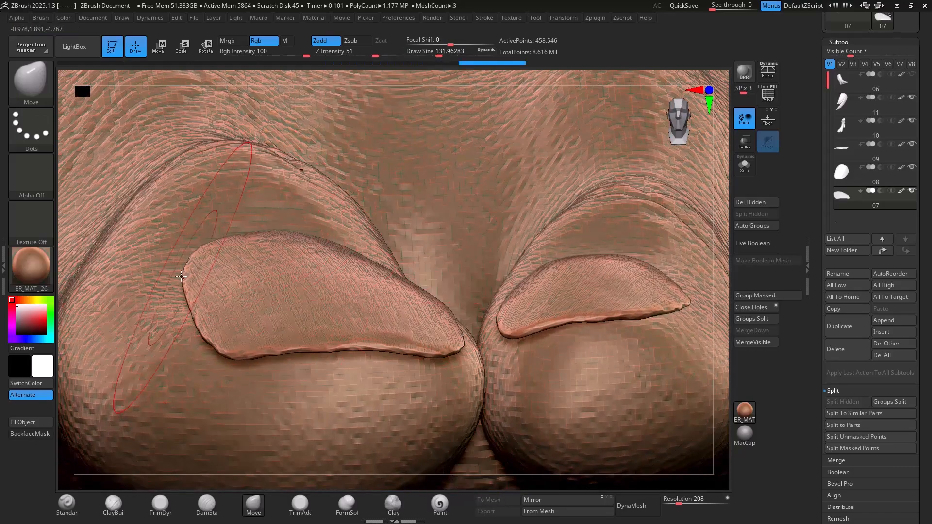
mouse_move(181, 277)
right_down()
mouse_move(233, 295)
mouse_move(383, 321)
mouse_move(360, 268)
mouse_move(366, 312)
mouse_move(327, 320)
mouse_move(344, 321)
mouse_move(402, 283)
right_up()
key(ctrl)
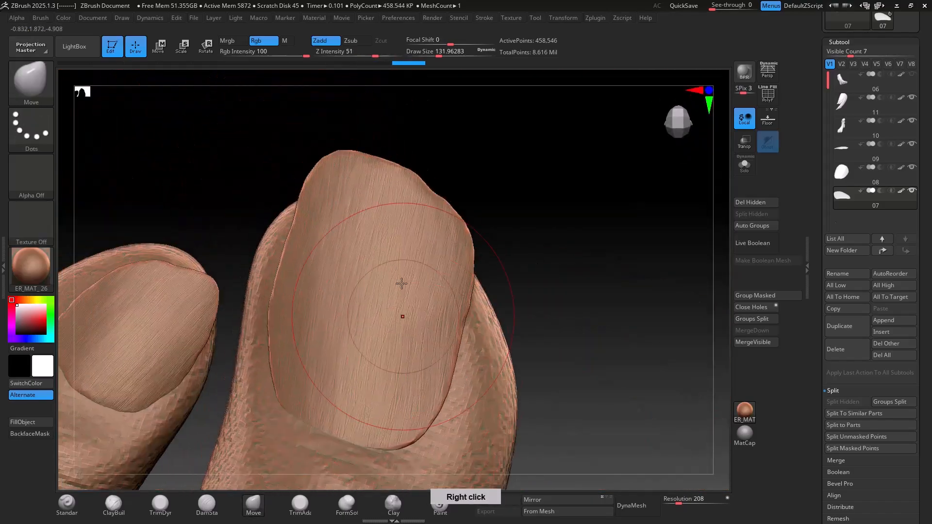
Step: Reshape the big toe nail's tip and one side edge, using draw sizes of about 94 and 124
mouse_move(371, 171)
mouse_down()
mouse_move(369, 163)
mouse_move(369, 180)
mouse_up()
key(s)
drag(354, 173, 344, 183)
mouse_move(343, 183)
right_down()
mouse_move(351, 203)
mouse_move(323, 146)
right_up()
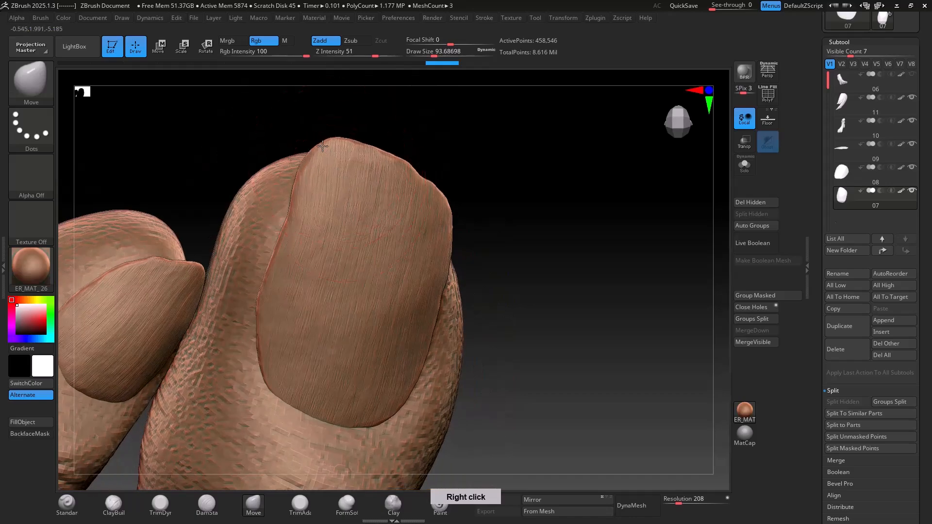
key(s)
mouse_move(286, 225)
mouse_down()
mouse_move(295, 224)
mouse_move(277, 217)
mouse_up()
right_drag(287, 223, 389, 253)
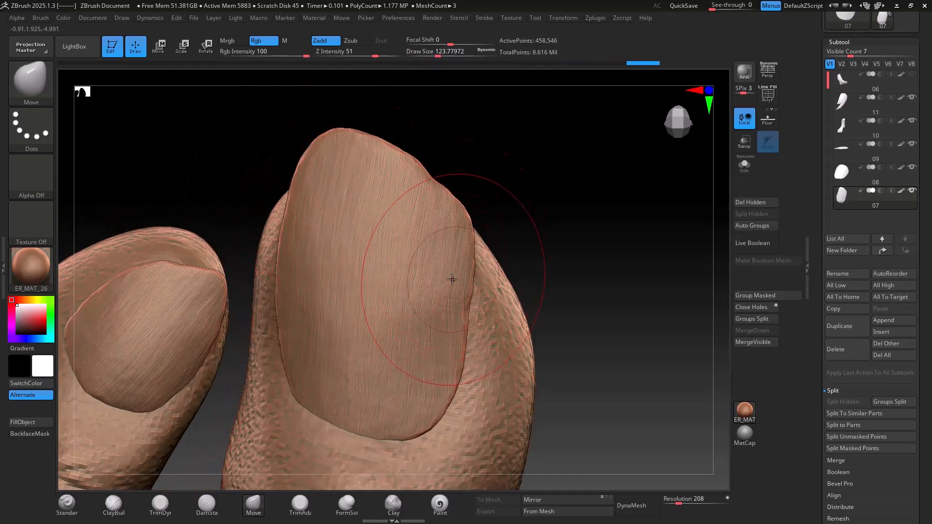
Step: Refine the big toe nail's uneven free edge with draw sizes of about 77 and 56, undoing an unwanted stroke
key(s)
drag(450, 260, 441, 258)
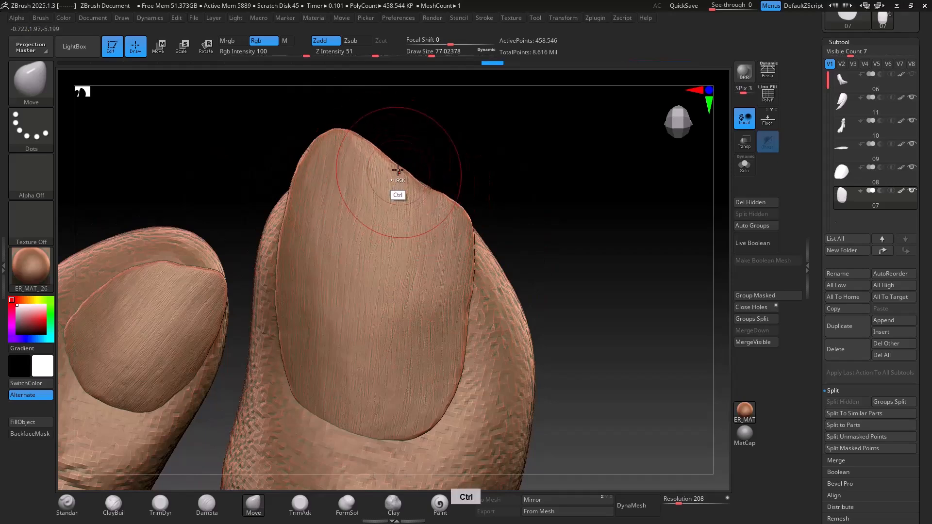
right_drag(398, 170, 378, 160)
key(s)
drag(363, 146, 359, 145)
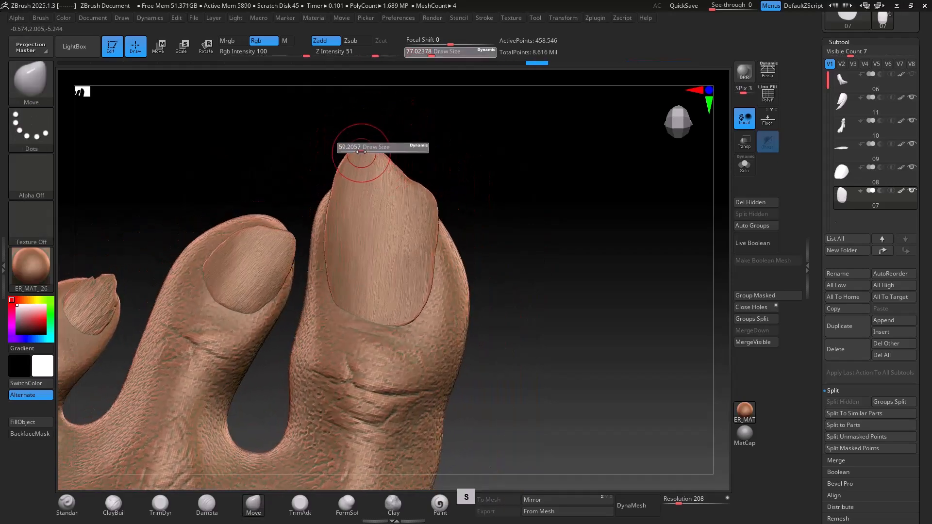
key(ctrl+z)
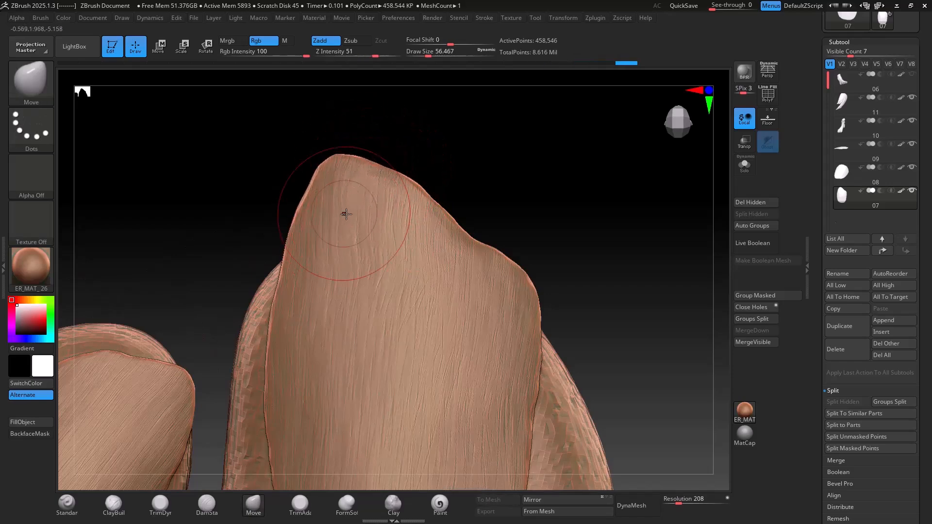
mouse_move(346, 214)
right_down()
mouse_move(345, 161)
mouse_move(359, 214)
mouse_move(343, 263)
mouse_move(403, 283)
mouse_move(272, 277)
right_up()
Step: Select the second toe's nail and reshape its free edge with a draw size of about 83
alt+click(256, 277)
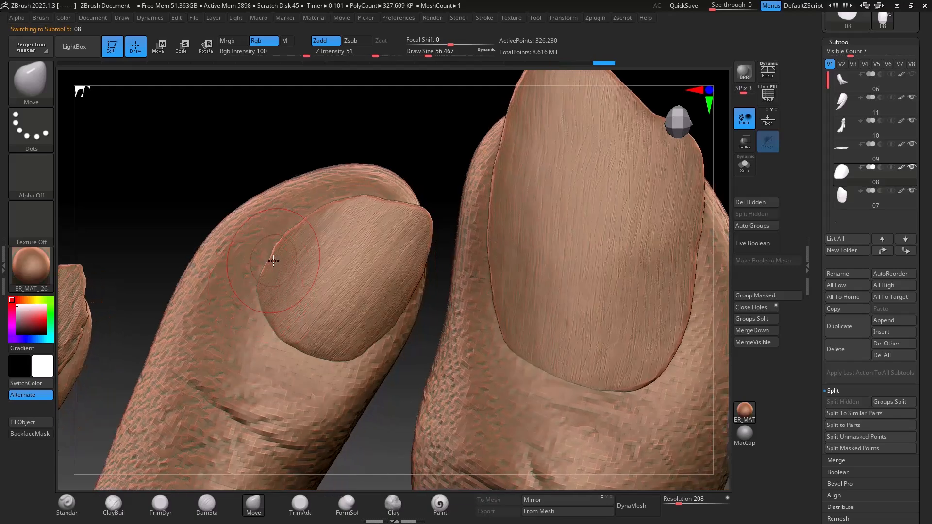
key(s)
drag(366, 223, 376, 204)
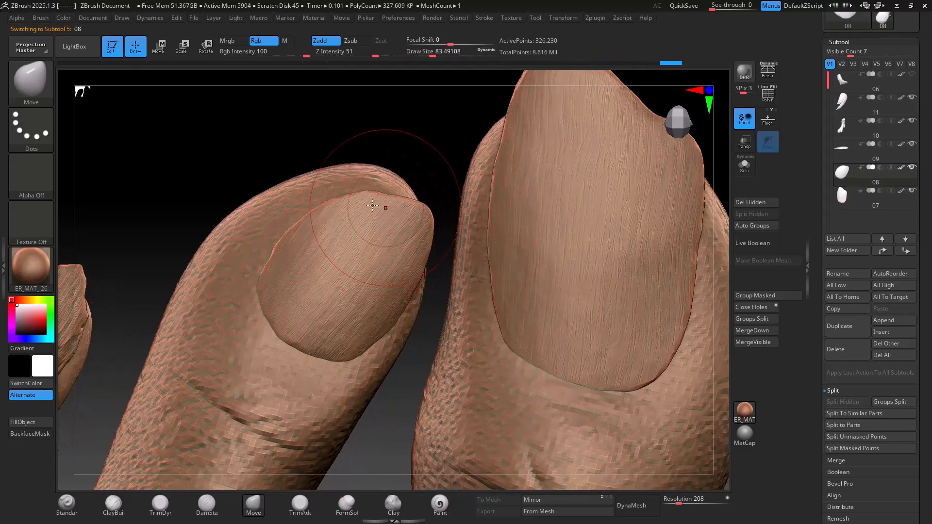
right_drag(372, 206, 370, 344)
Step: Select the third toe's nail and pull its pointed tip outward, using draw sizes of about 31 and 54
alt+click(187, 237)
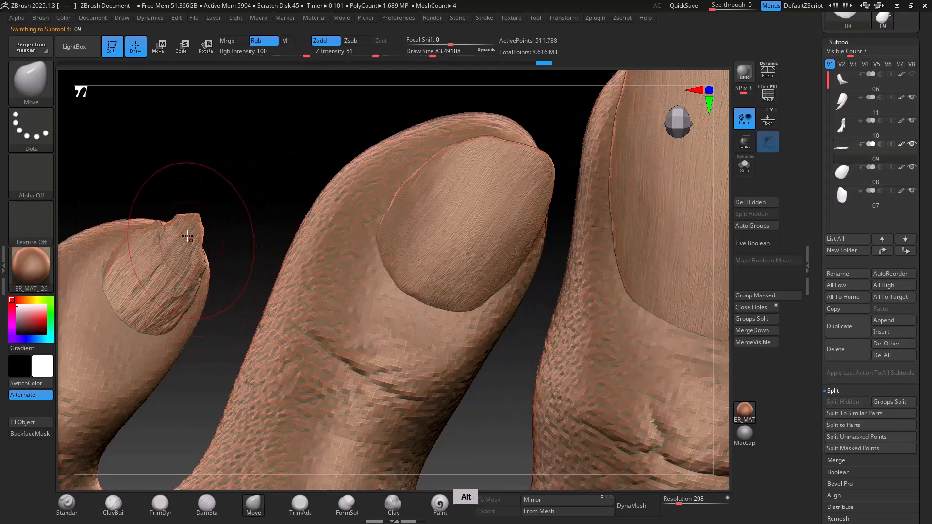
right_drag(188, 237, 183, 247)
mouse_move(190, 224)
mouse_down()
mouse_move(217, 222)
mouse_move(198, 238)
mouse_move(225, 220)
mouse_up()
key(s)
click(196, 244)
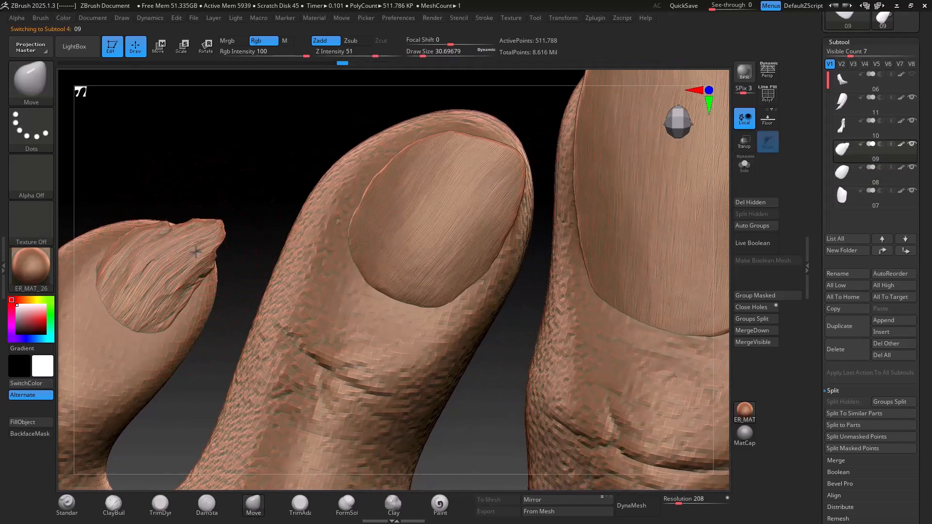
key(s)
click(184, 249)
ctrl+right_drag(184, 249, 215, 253)
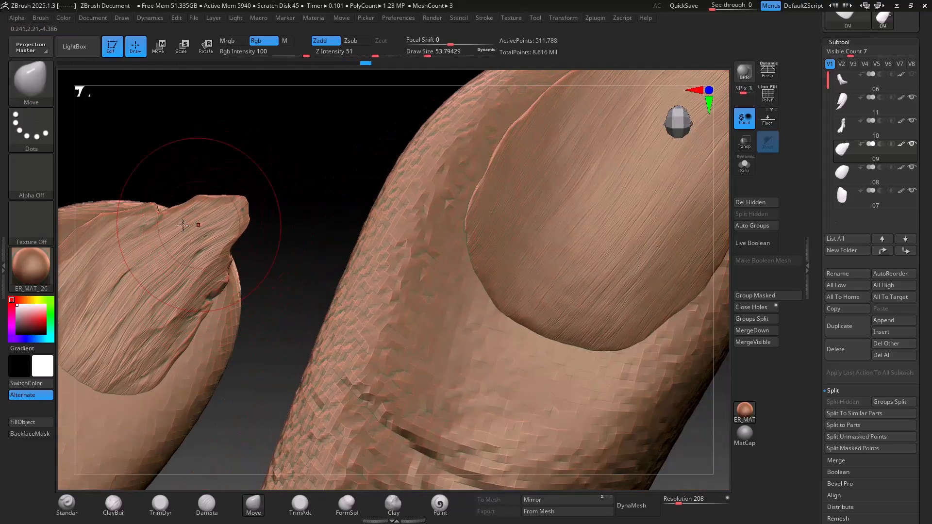
Step: Reshape the third toe nail's tip and ragged side edge with a draw size of about 54
drag(157, 243, 162, 232)
ctrl+right_drag(168, 233, 160, 199)
ctrl+right_drag(183, 276, 199, 311)
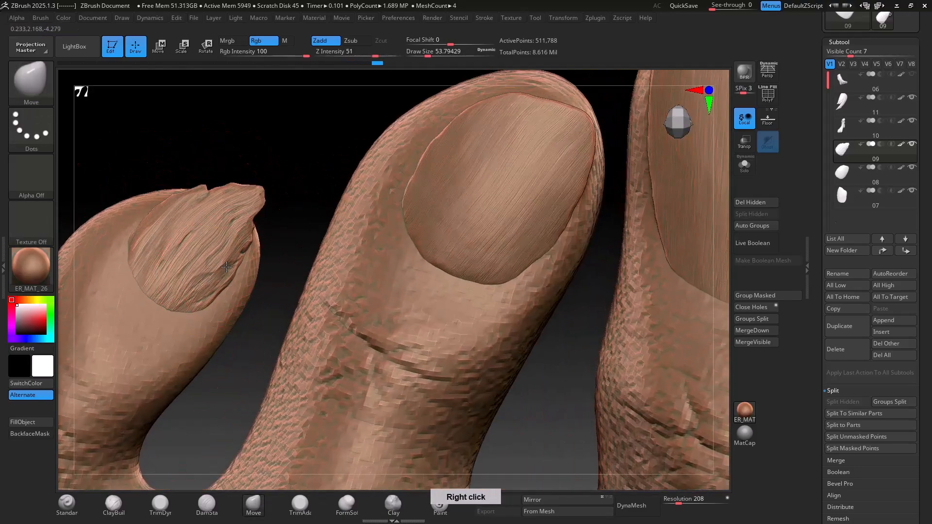
ctrl+right_drag(231, 201, 83, 132)
Step: Select the rear toe's nail and pull its split free edge into shape with a draw size of about 124
alt+right_drag(199, 301, 488, 94)
alt+right_drag(243, 369, 487, 70)
alt+right_drag(369, 359, 383, 218)
mouse_move(310, 179)
ctrl+right_down()
mouse_move(290, 224)
mouse_move(347, 271)
mouse_move(371, 307)
mouse_move(317, 326)
ctrl+right_up()
alt+click(290, 224)
key(s)
mouse_move(315, 310)
mouse_down()
mouse_move(329, 310)
mouse_move(323, 296)
mouse_move(366, 246)
mouse_up()
drag(359, 272, 355, 257)
mouse_move(347, 334)
right_down()
mouse_move(329, 258)
mouse_move(379, 250)
mouse_move(311, 262)
mouse_move(335, 257)
mouse_move(341, 238)
mouse_move(296, 264)
mouse_move(268, 251)
mouse_move(331, 306)
mouse_move(270, 240)
right_up()
right_click(229, 287)
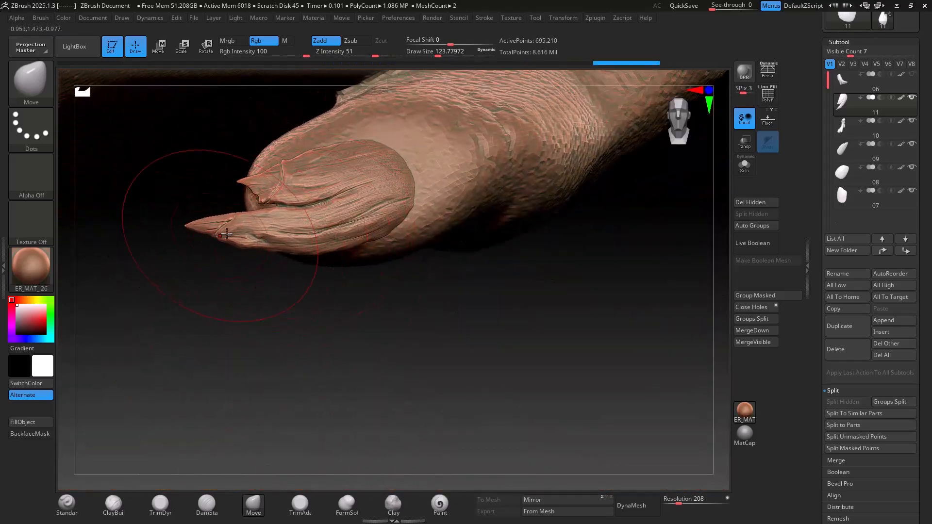
Step: Refine the shorter side of the rear toe nail's split edge with a draw size of about 74
key(s)
right_drag(370, 227, 395, 140)
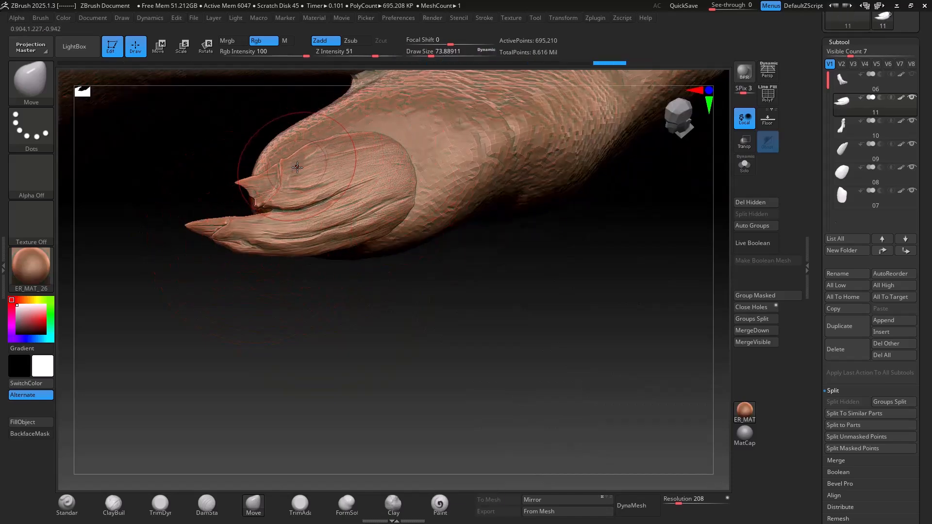
right_drag(247, 179, 534, 233)
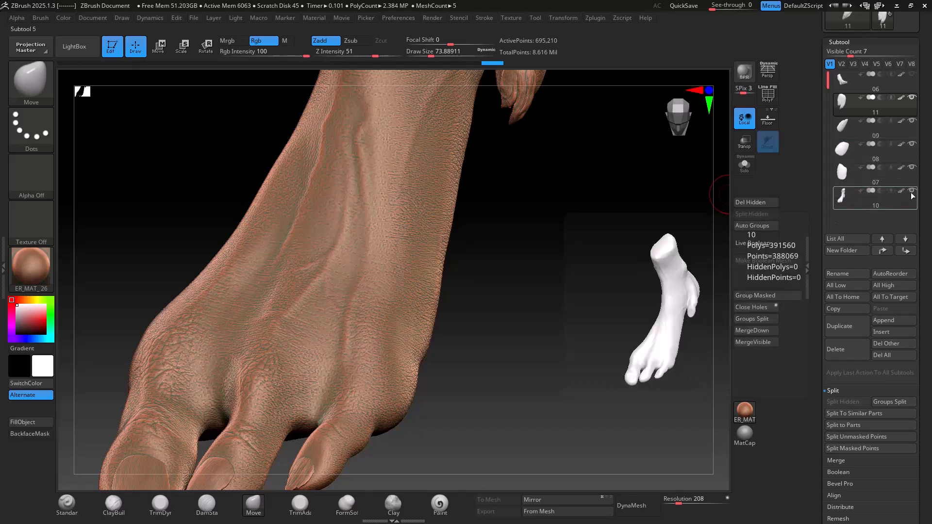
Step: Select the main foot subtool 06 and set its subdivision level to 1
click(852, 85)
drag(819, 160, 819, 7)
mouse_move(442, 312)
alt+right_down()
mouse_move(607, 93)
mouse_move(585, 413)
alt+right_up()
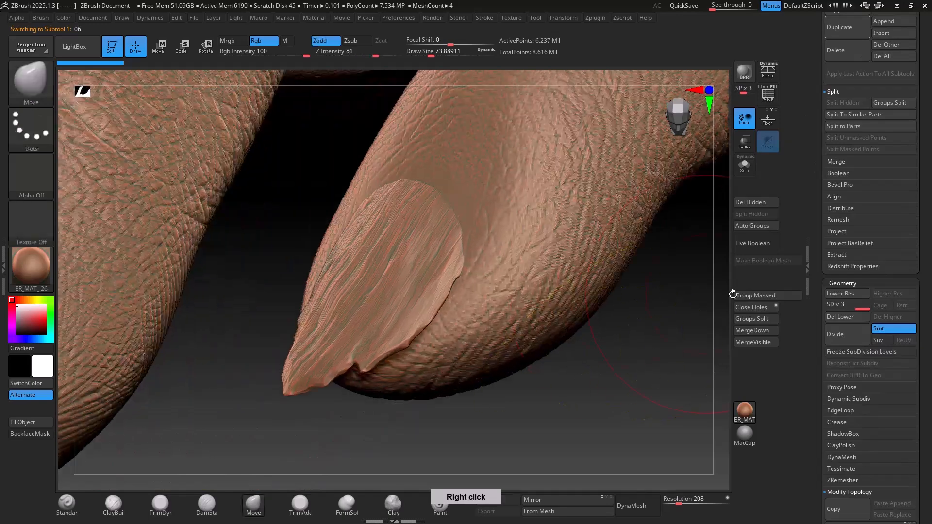
click(833, 305)
Step: Build up the skin fold around the third toe's nail with the FormSoft brush, using draw sizes of about 14 and 44
right_drag(524, 286, 480, 273)
key(s)
drag(479, 274, 474, 273)
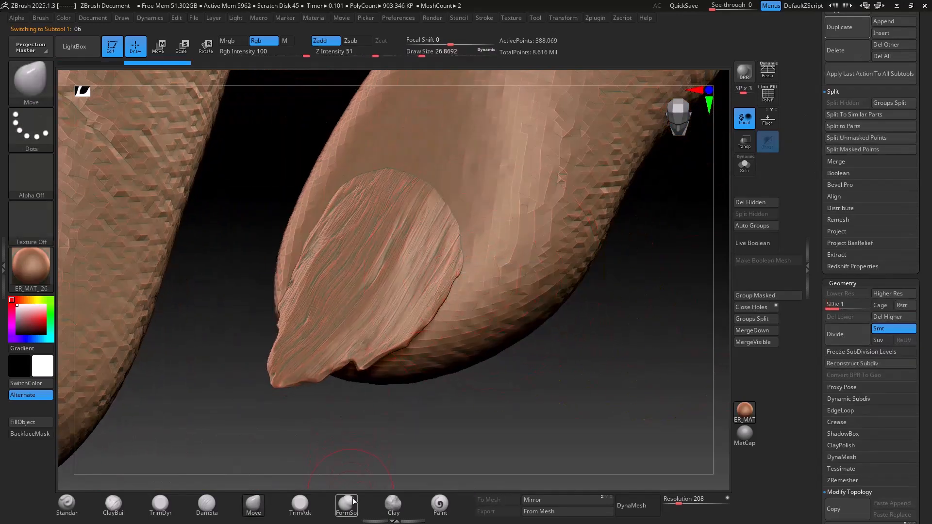
click(347, 504)
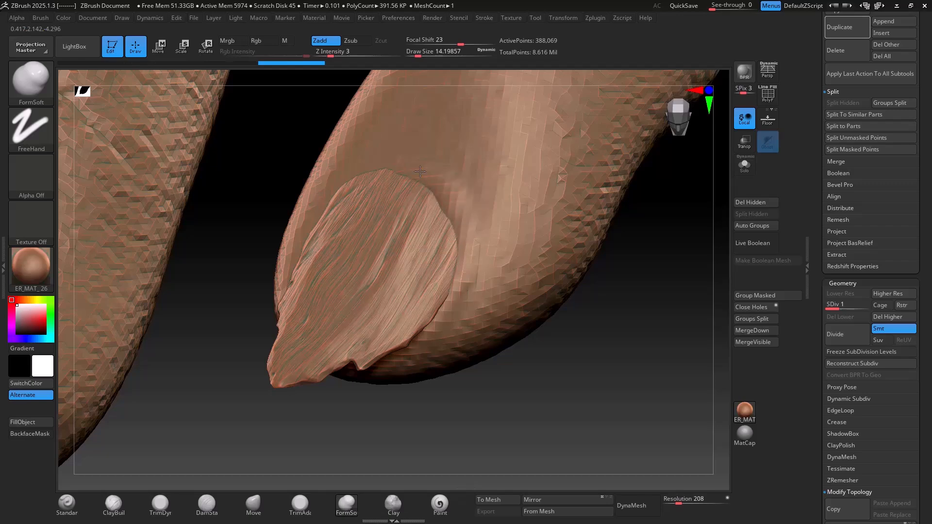
right_drag(420, 171, 329, 218)
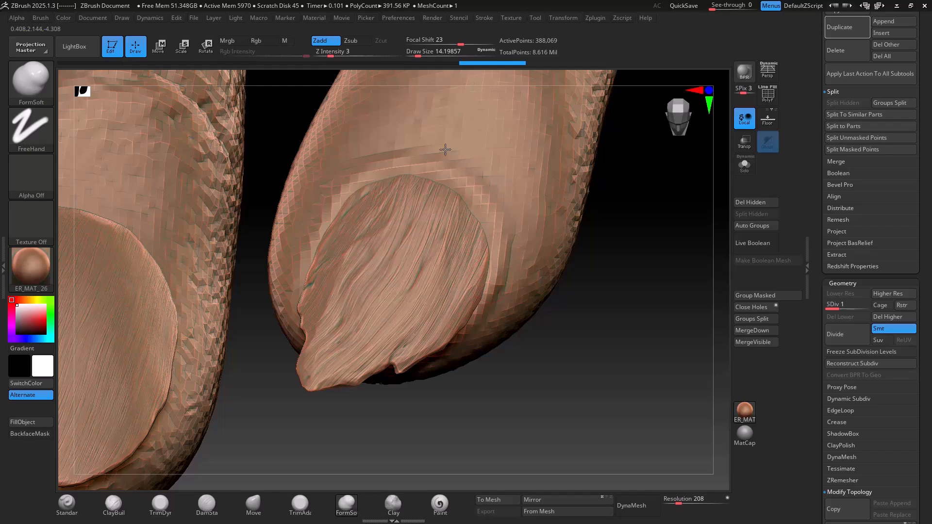
key(s)
mouse_move(391, 160)
mouse_down()
mouse_move(422, 152)
mouse_move(315, 188)
mouse_up()
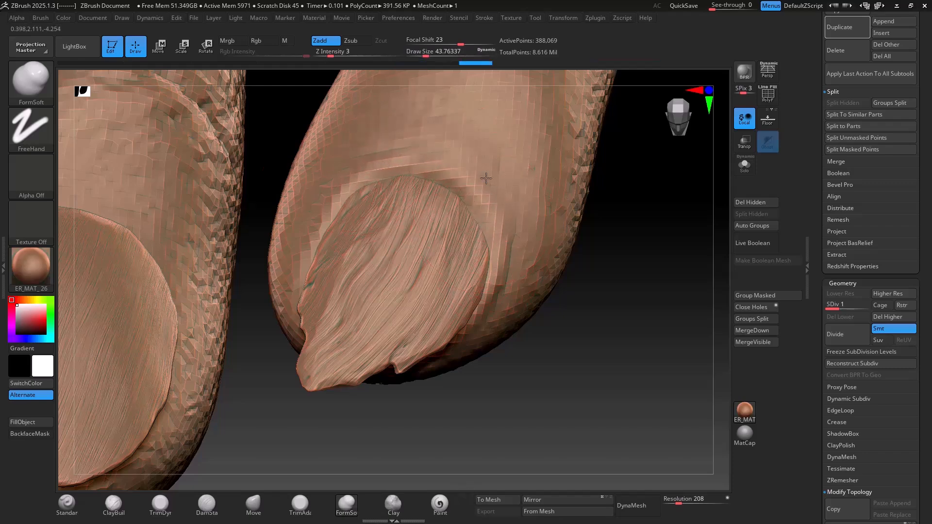
mouse_move(486, 178)
mouse_down()
mouse_move(423, 154)
mouse_move(304, 188)
mouse_up()
Step: Raise the skin around the base and sides of the second toe's nail, using draw sizes of about 37 and 22
mouse_move(179, 219)
alt+right_down()
mouse_move(479, 174)
mouse_move(369, 207)
mouse_move(381, 181)
alt+right_up()
mouse_move(388, 148)
mouse_down()
mouse_move(424, 155)
mouse_move(381, 165)
mouse_move(412, 173)
mouse_up()
key(s)
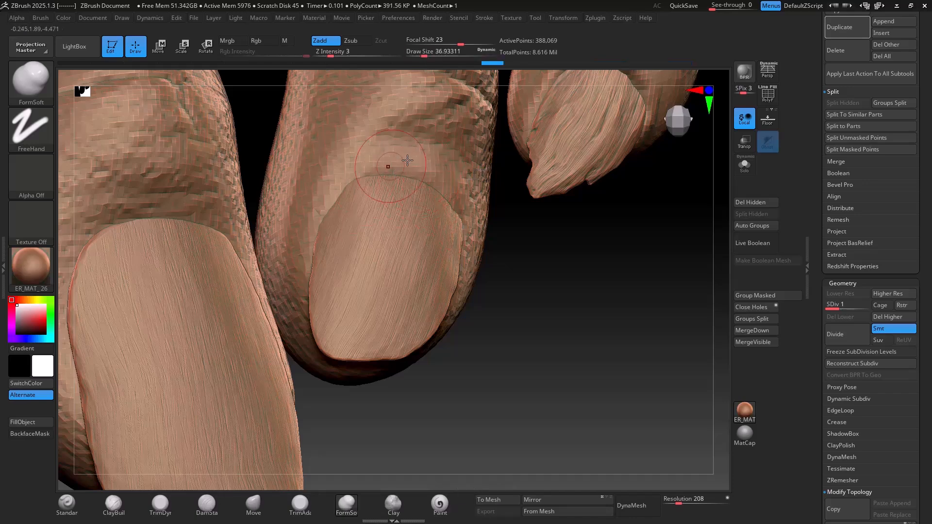
right_drag(318, 134, 426, 223)
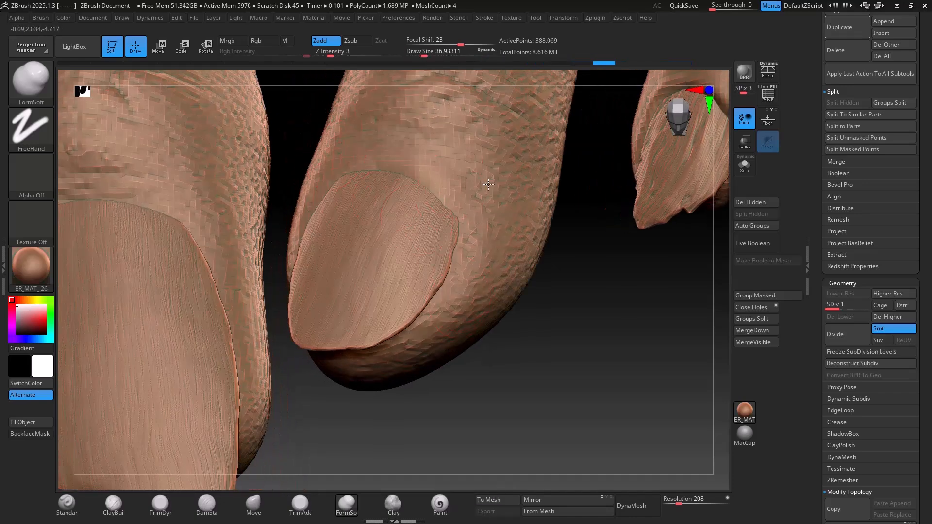
right_drag(329, 174, 369, 182)
key(s)
drag(354, 171, 347, 171)
right_drag(292, 291, 431, 194)
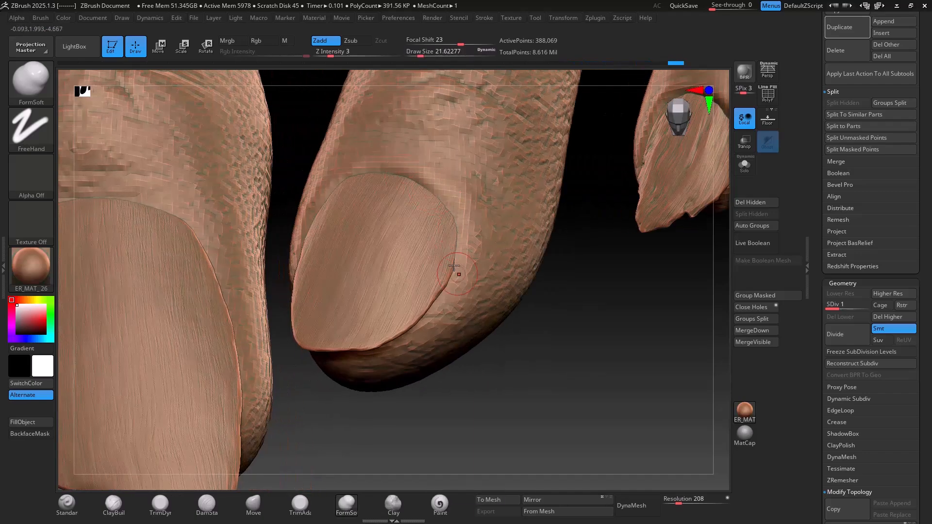
right_drag(451, 289, 364, 146)
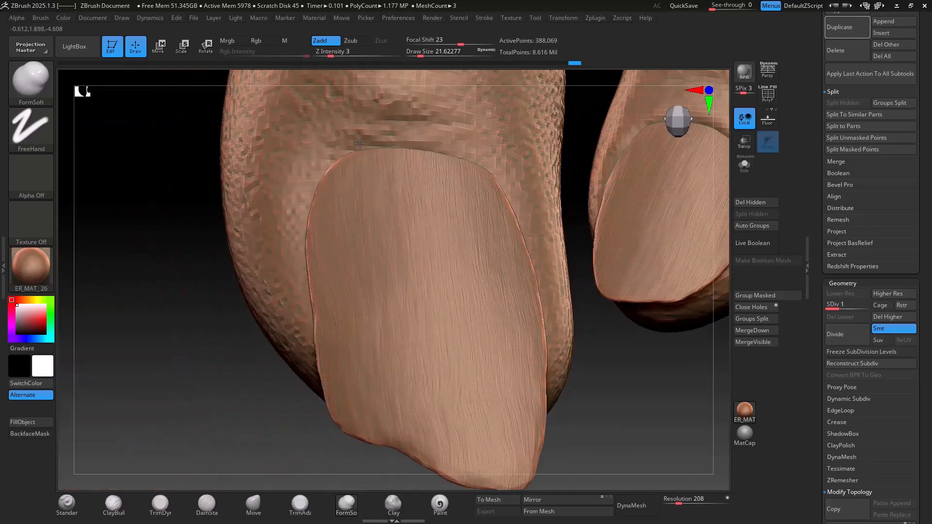
Step: Build up a cuticle ridge around the base and sides of the big toe's nail with a draw size of about 27
right_drag(280, 216, 312, 152)
key(s)
drag(324, 162, 328, 161)
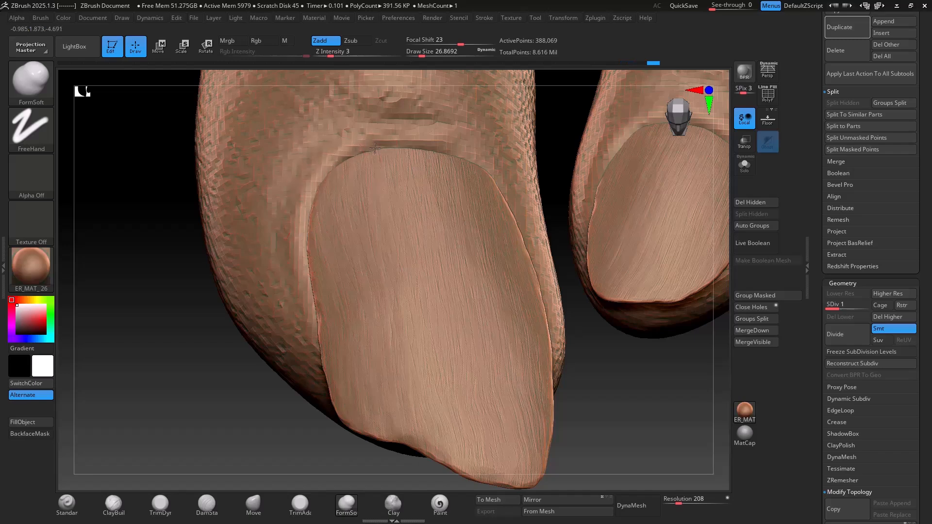
right_drag(375, 148, 470, 162)
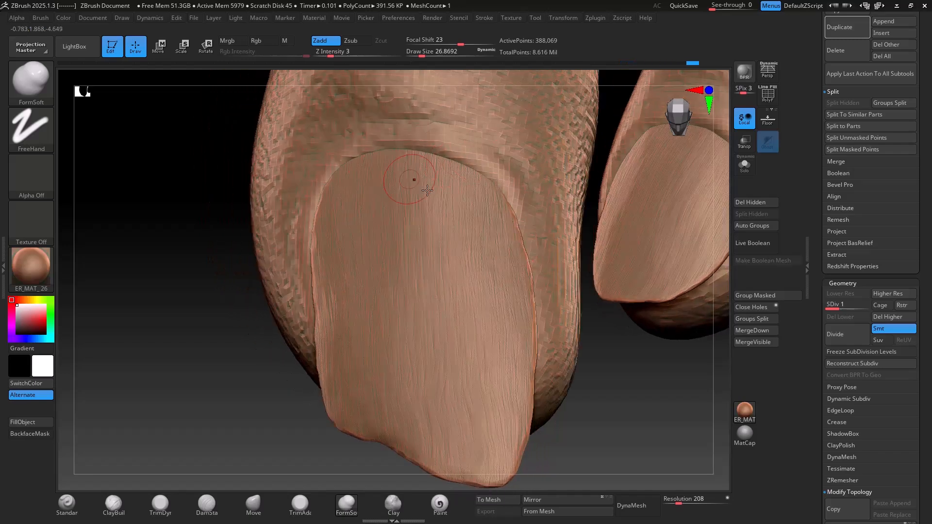
right_drag(428, 189, 521, 267)
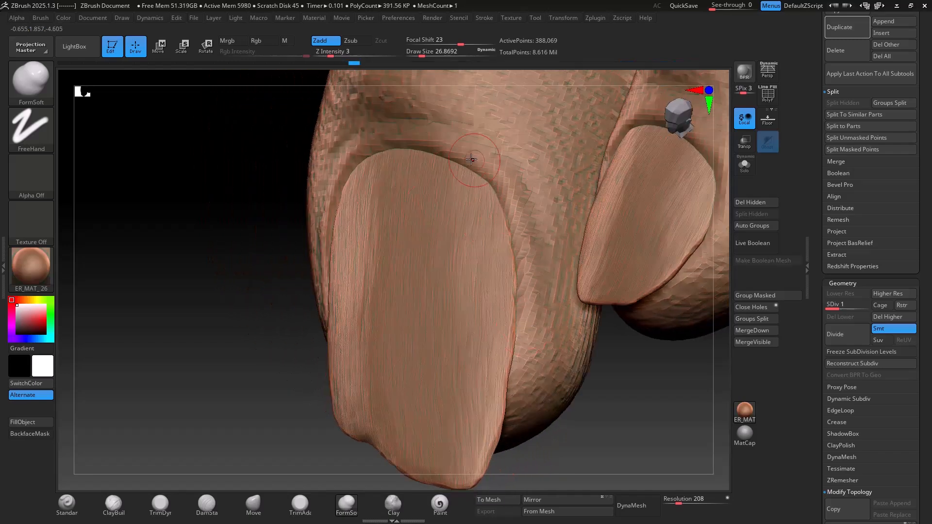
right_drag(471, 159, 408, 164)
Step: Broaden the skin fold around the big toe's nail with a draw size of about 56
key(s)
drag(469, 166, 476, 166)
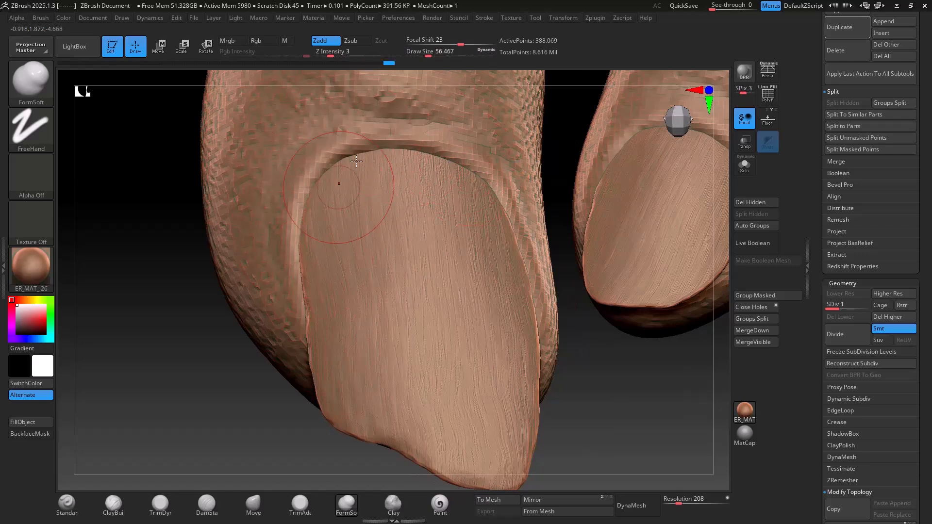
right_drag(357, 161, 312, 218)
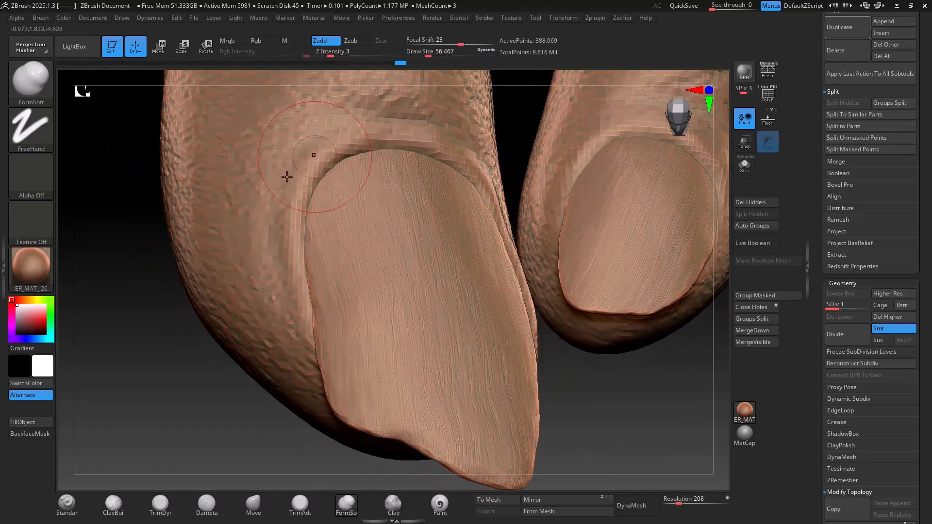
right_drag(286, 177, 367, 108)
Step: Add soft volume to the knuckles of the toes above their nails with a draw size of about 44
right_drag(470, 242, 495, 241)
drag(494, 242, 435, 234)
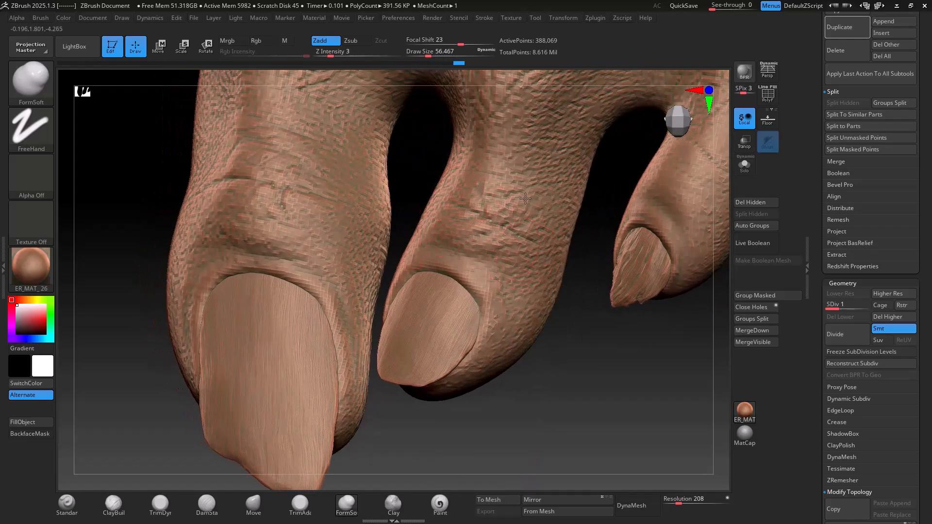
right_drag(500, 206, 527, 193)
key(s)
click(503, 193)
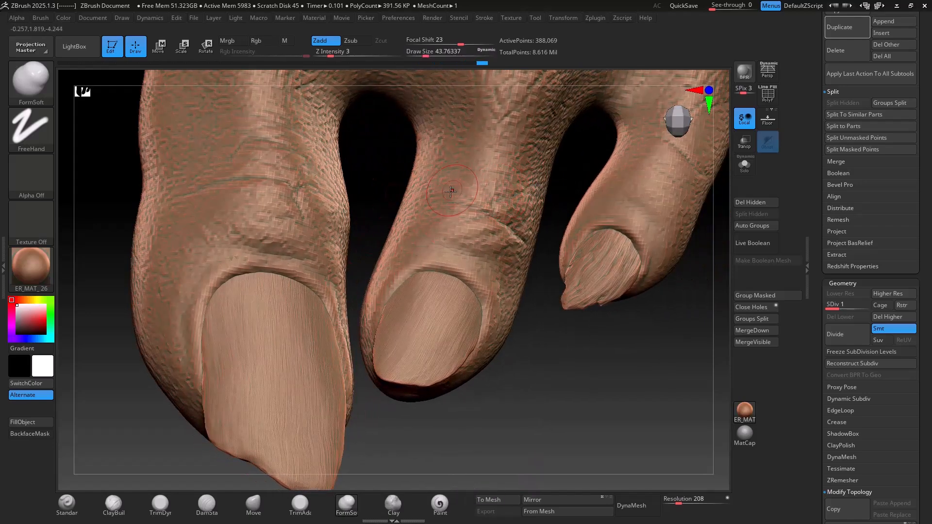
right_drag(451, 192, 284, 200)
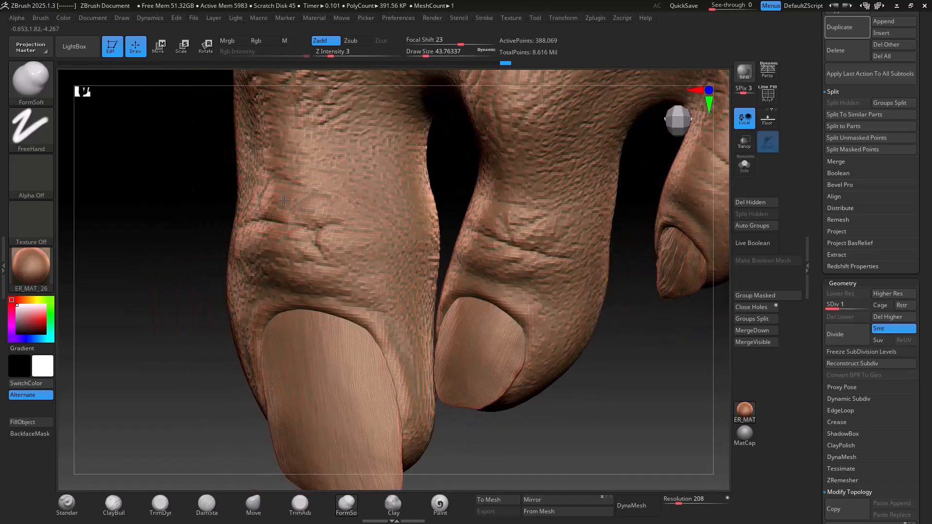
right_drag(505, 168, 398, 269)
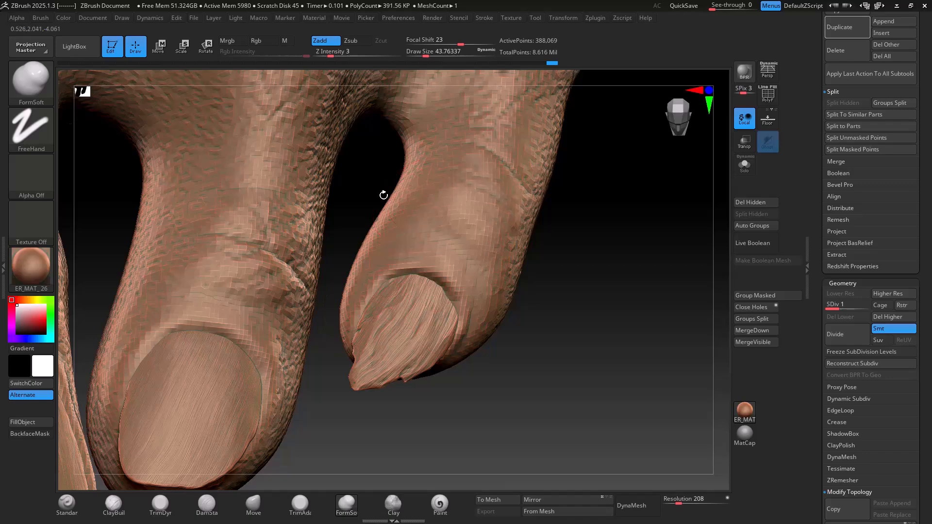
Step: Build up the big toe's base knuckle and the tendon behind it with the FormSoft brush
right_drag(383, 195, 317, 259)
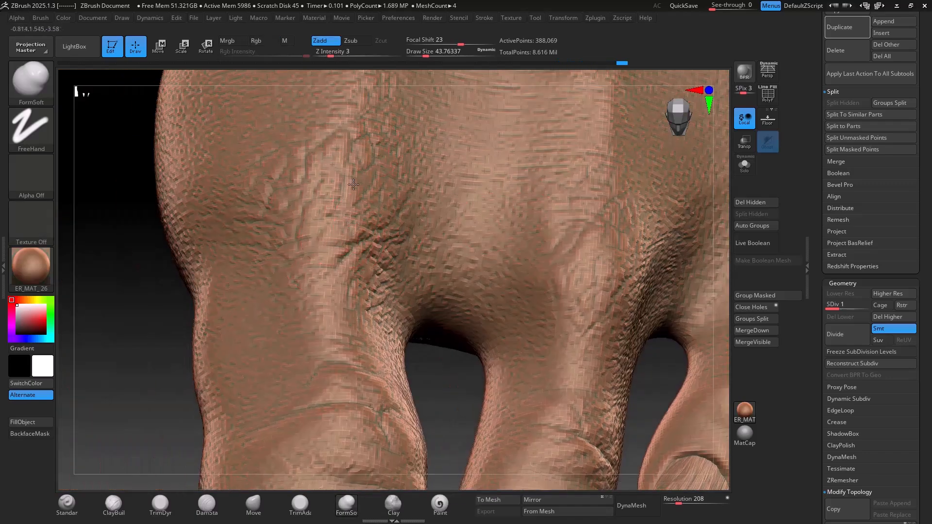
right_drag(251, 222, 313, 160)
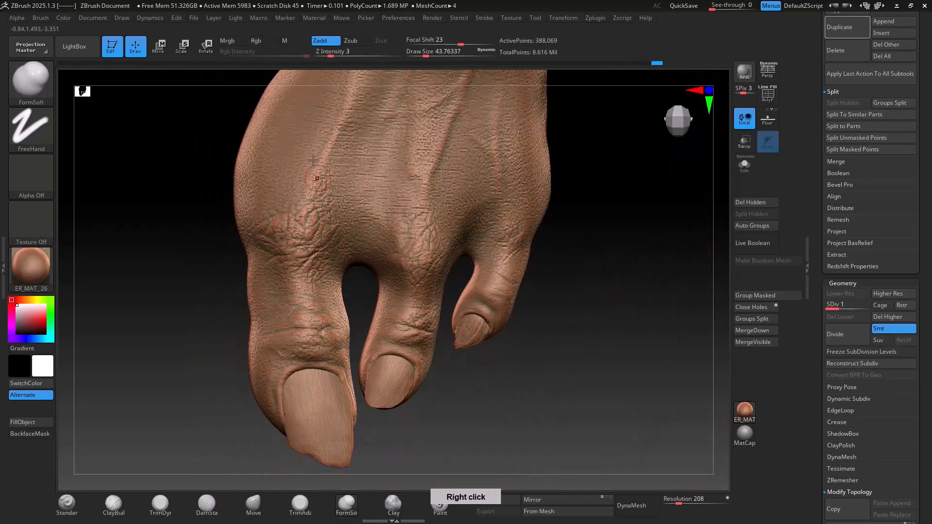
mouse_move(292, 298)
right_down()
mouse_move(285, 314)
mouse_move(282, 276)
right_up()
Step: Strengthen the tendons and veins across the top of the foot with a draw size of about 59
key(s)
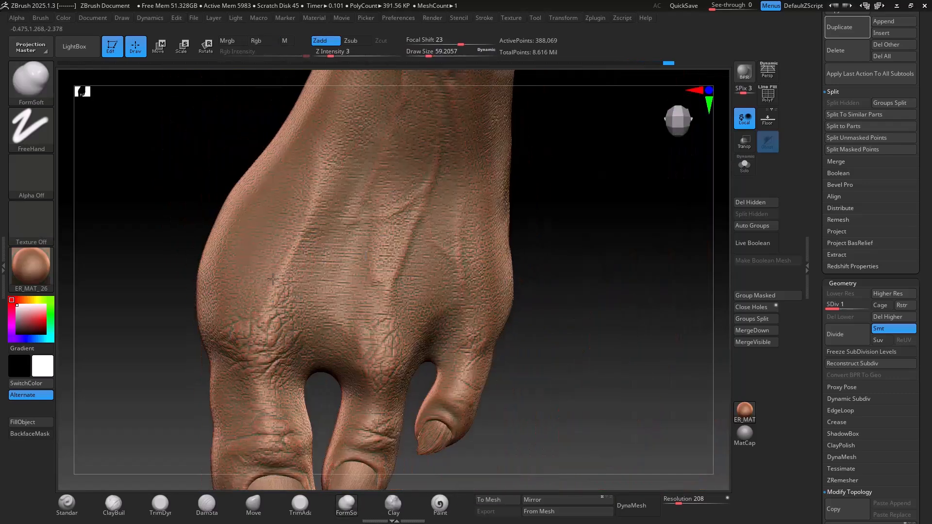
right_drag(302, 208, 291, 221)
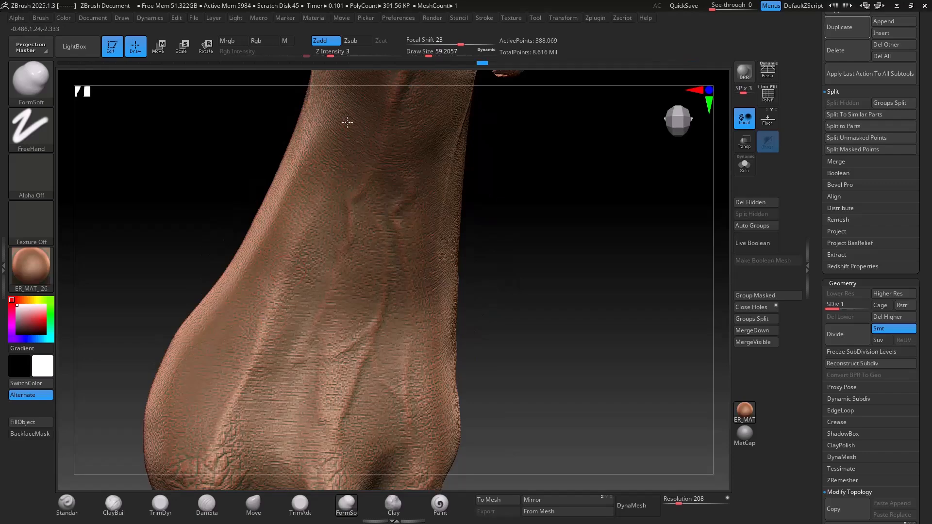
right_drag(324, 246, 318, 223)
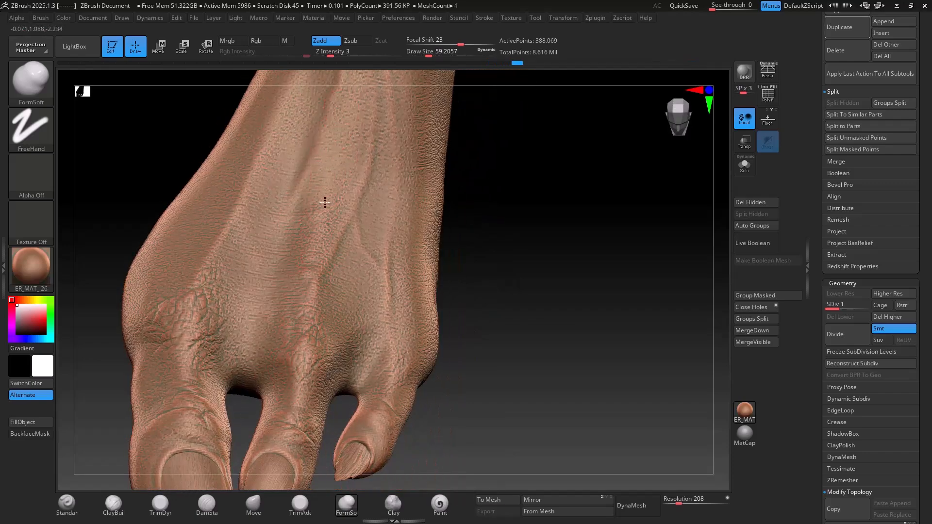
right_drag(357, 255, 402, 200)
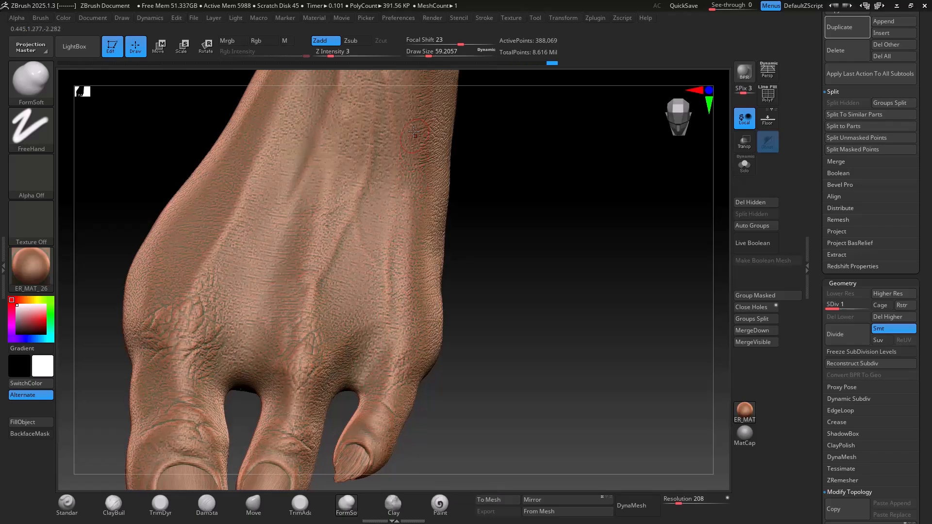
right_drag(409, 136, 352, 227)
right_drag(387, 239, 453, 219)
right_drag(371, 316, 365, 267)
Step: Add soft volume to the base knuckles and the areas between the toes with the FormSoft brush
right_click(357, 340)
ctrl+right_drag(357, 340, 354, 325)
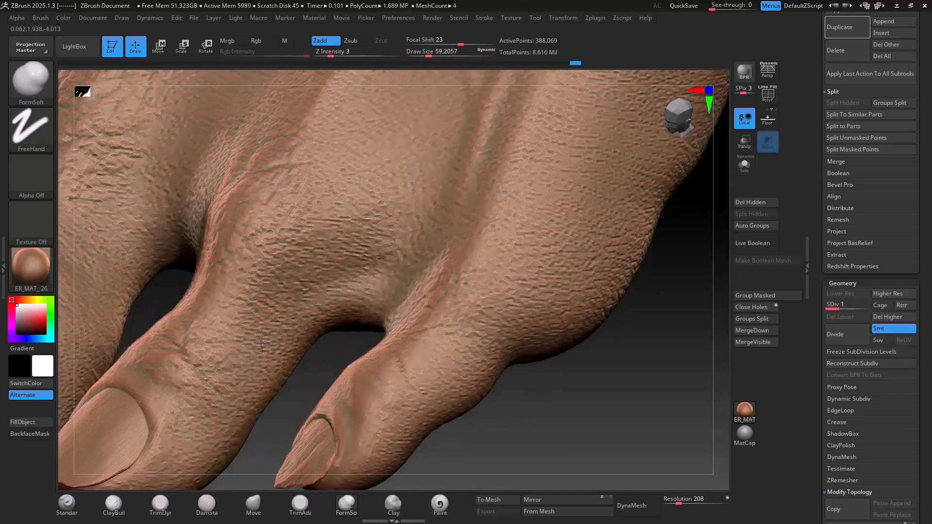
right_drag(347, 281, 412, 224)
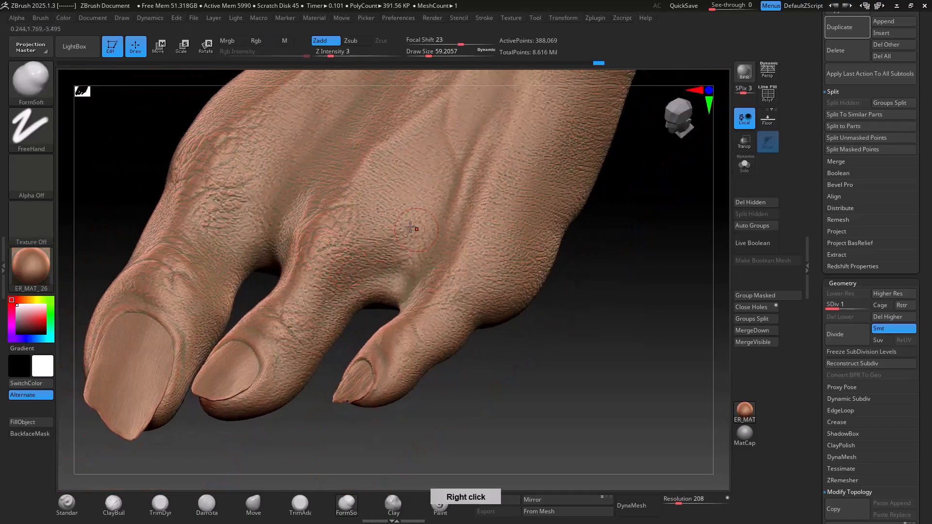
right_drag(301, 205, 222, 246)
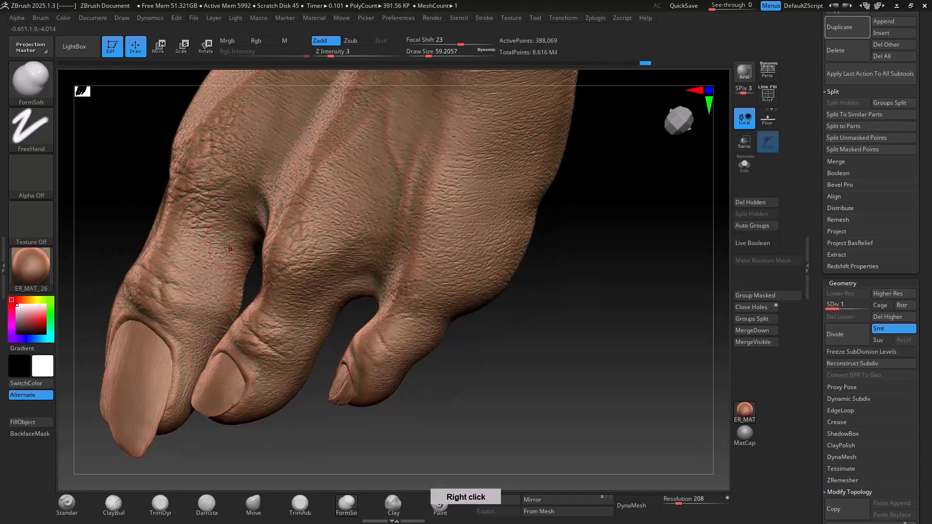
right_drag(229, 206, 117, 239)
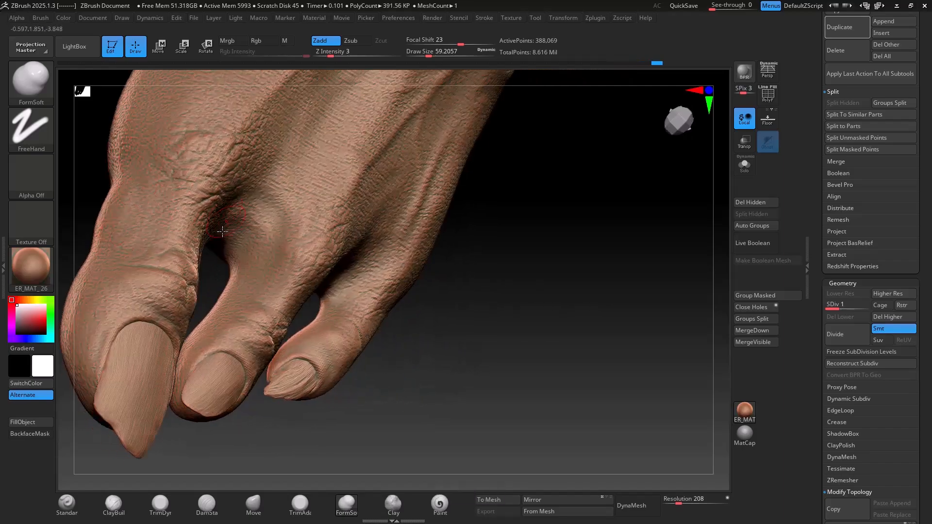
Step: Build up the outer side of the foot behind the third toe with a draw size of about 59
right_drag(222, 231, 364, 339)
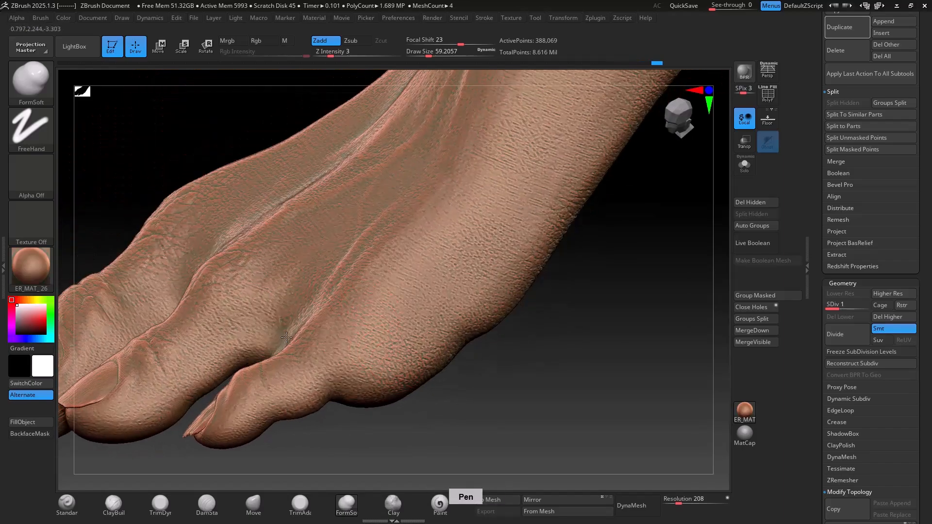
ctrl+right_drag(286, 338, 376, 439)
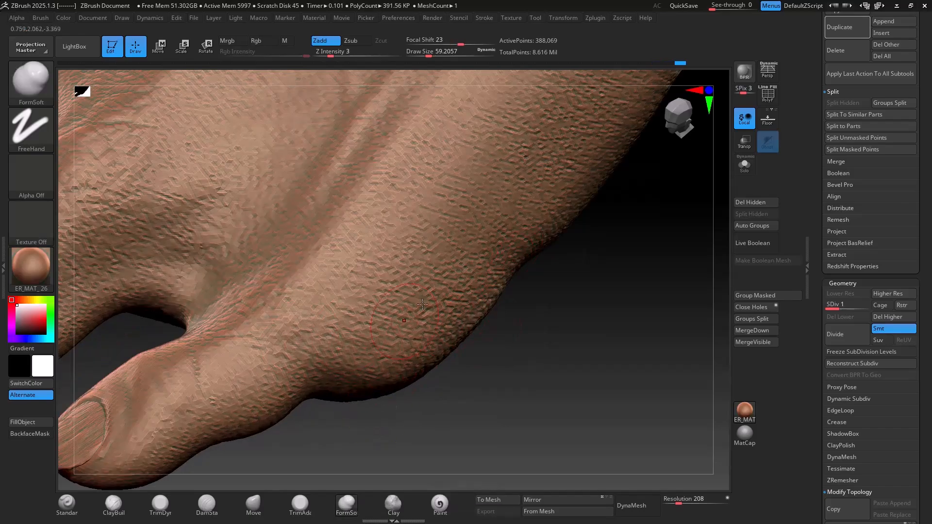
right_drag(422, 304, 278, 361)
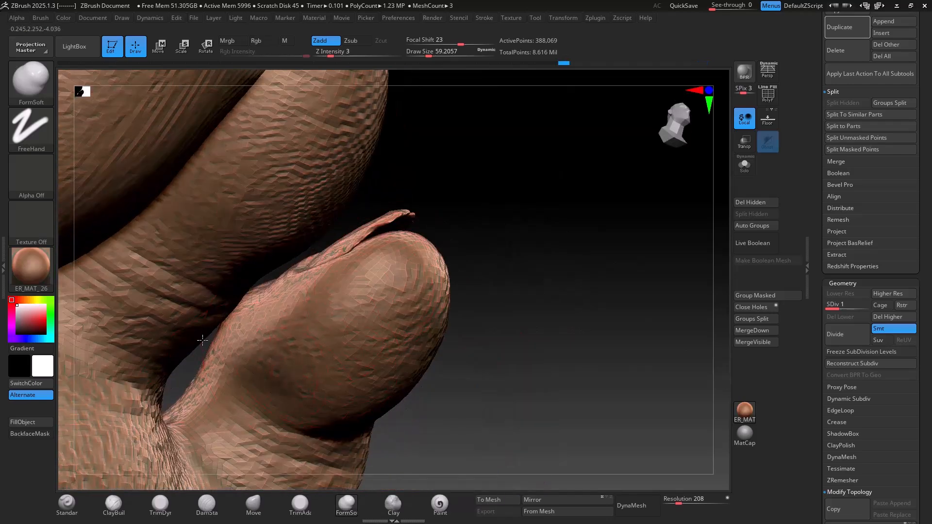
Step: Round out the fleshy undersides of the large toe tips with FormSoft at a draw size of about 80
right_drag(202, 340, 247, 220)
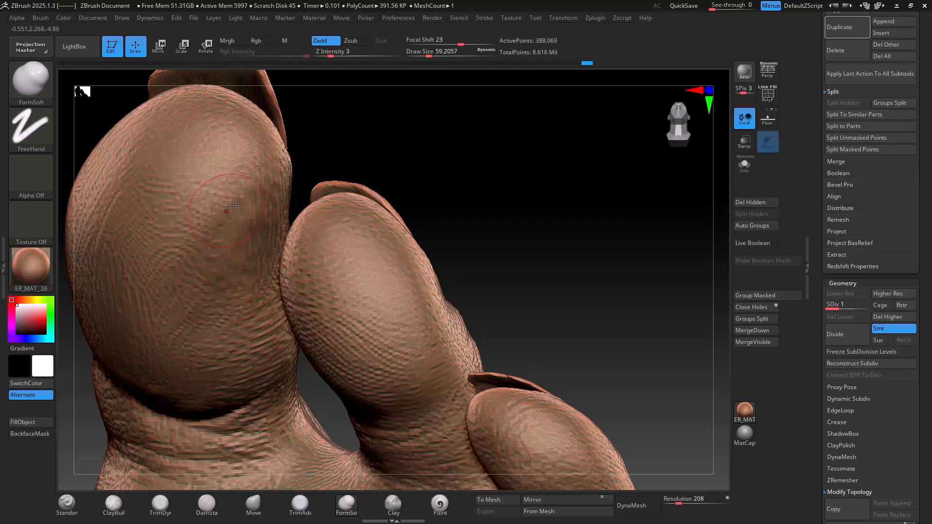
right_drag(277, 345, 283, 232)
key(])
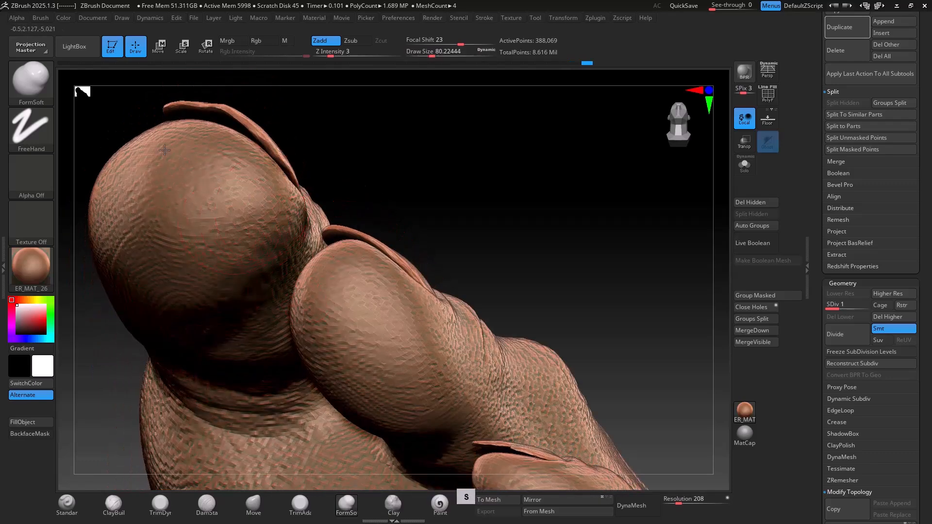
drag(242, 215, 223, 199)
right_drag(208, 191, 213, 146)
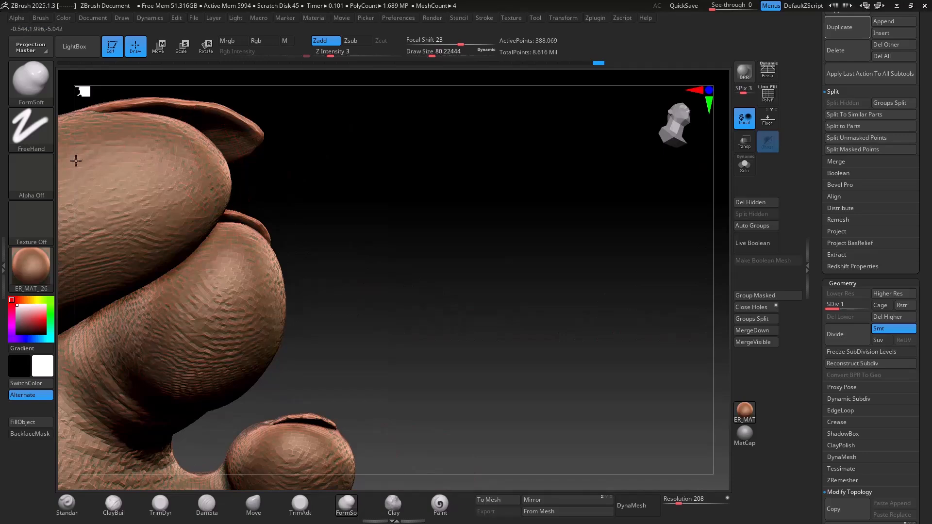
Step: Add soft volume to the pads of the smaller front toes with a draw size of about 80
right_drag(160, 161, 208, 253)
right_drag(239, 384, 299, 315)
drag(299, 316, 324, 265)
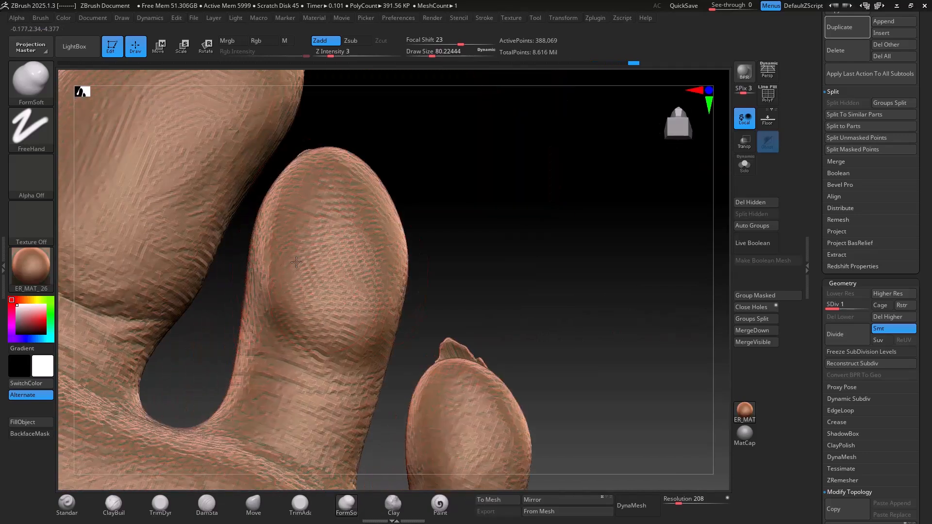
right_drag(275, 222, 309, 206)
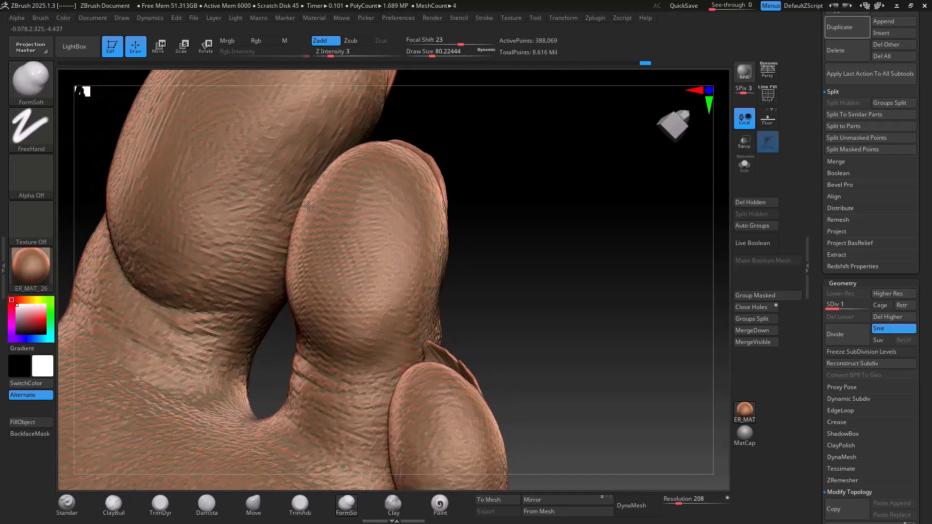
right_drag(294, 149, 215, 268)
right_drag(315, 204, 261, 251)
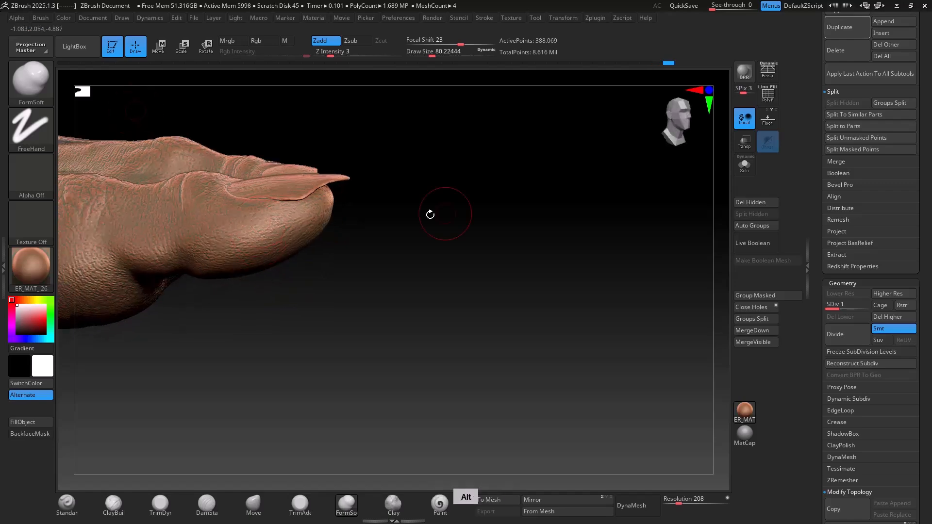
Step: Build up the side of the foot behind the front toes with FormSoft
alt+right_drag(327, 233, 591, 202)
right_drag(330, 291, 361, 274)
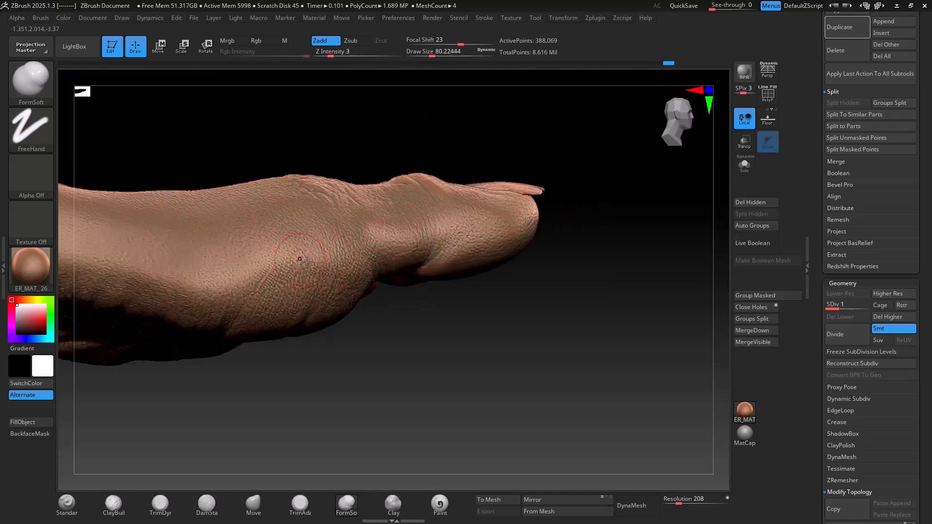
right_drag(320, 301, 335, 234)
right_click(306, 292)
click(307, 284)
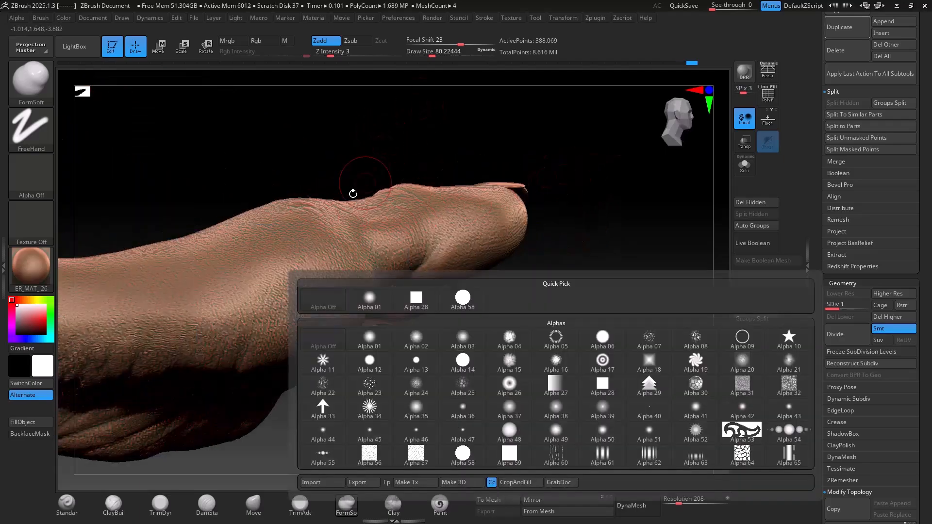
Step: Build up the skin around the split nail of the small rear toe with a draw size of about 33
mouse_move(225, 333)
right_down()
mouse_move(369, 291)
mouse_move(508, 267)
mouse_move(614, 308)
mouse_move(508, 334)
mouse_move(482, 250)
mouse_move(525, 227)
right_up()
key(s)
drag(525, 227, 510, 227)
mouse_move(510, 227)
right_down()
mouse_move(500, 183)
mouse_move(518, 226)
right_up()
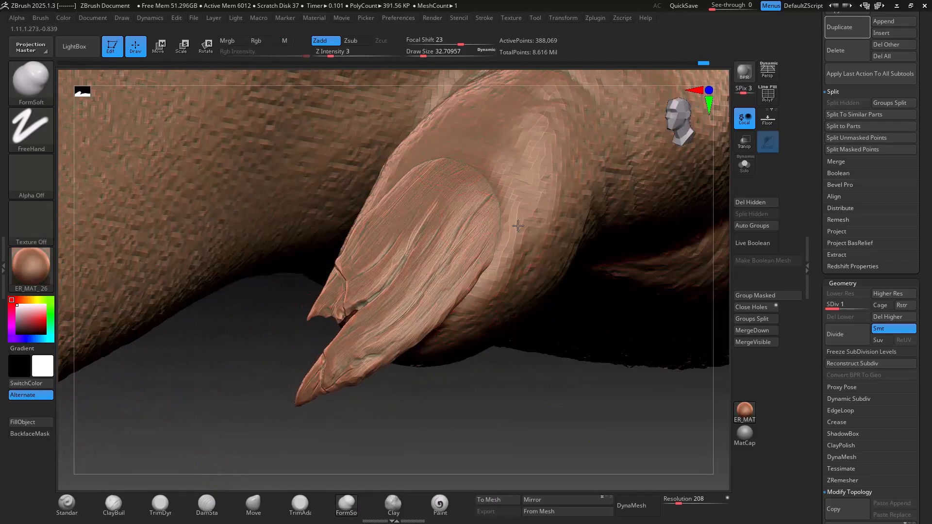
right_drag(419, 128, 458, 156)
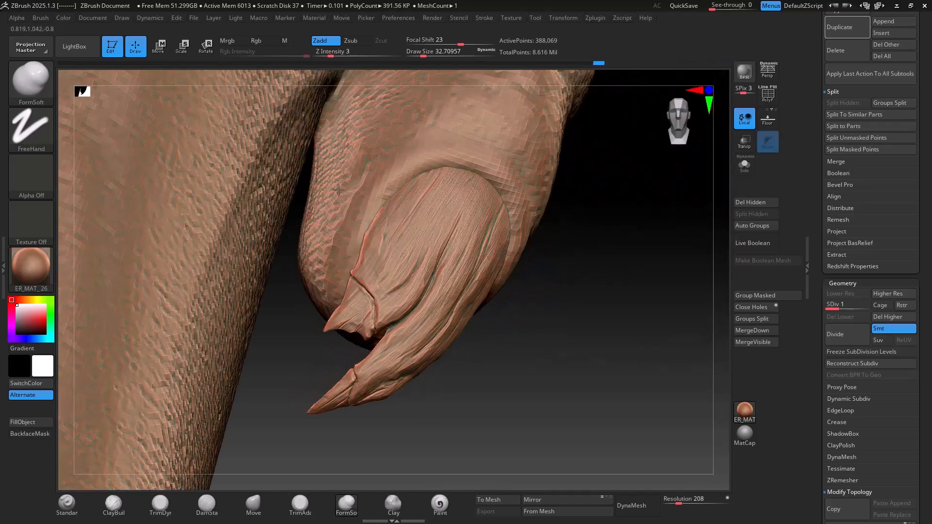
right_drag(338, 190, 313, 199)
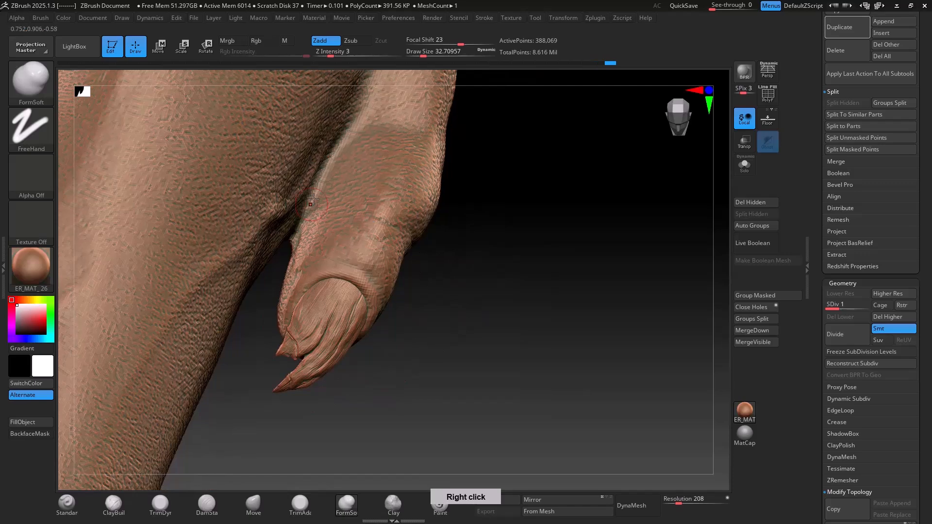
Step: Build up the small rear toe's knuckle and its base, enlarging the draw size from about 54 to about 87
right_click(351, 197)
drag(404, 204, 382, 202)
right_drag(381, 184, 423, 119)
key(s)
drag(403, 200, 391, 200)
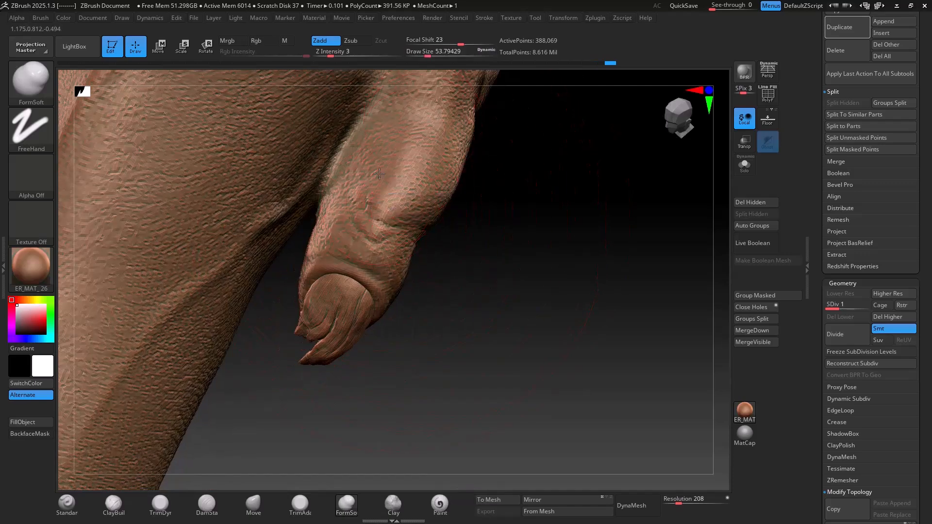
key(s)
drag(367, 166, 371, 166)
right_drag(364, 171, 411, 148)
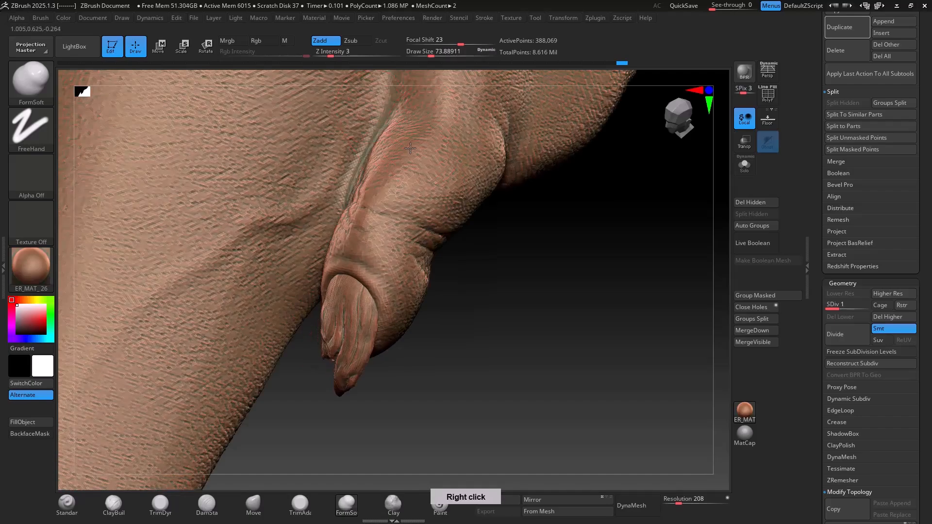
alt+right_drag(440, 119, 372, 230)
mouse_move(349, 195)
right_down()
mouse_move(308, 239)
mouse_move(297, 238)
mouse_move(311, 270)
mouse_move(141, 211)
right_up()
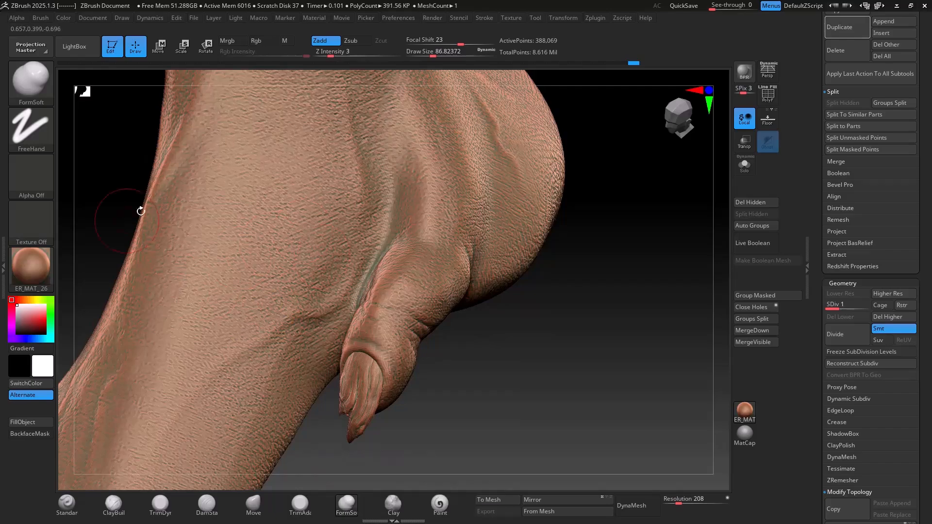
Step: Add soft volume to the heel and the sides of the ankle with a draw size of about 87
mouse_move(274, 355)
right_down()
mouse_move(319, 389)
mouse_move(430, 359)
mouse_move(508, 282)
mouse_move(551, 270)
right_up()
drag(614, 304, 572, 340)
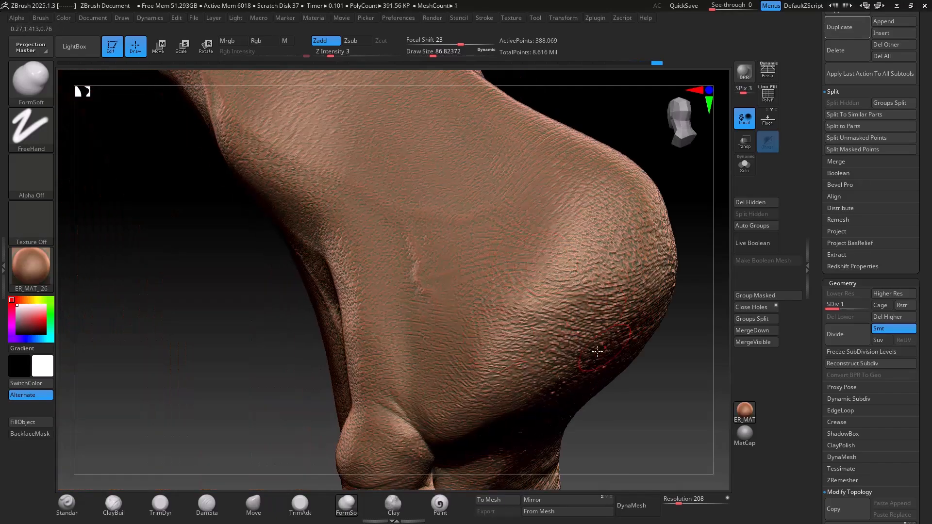
mouse_move(597, 352)
right_down()
mouse_move(498, 266)
mouse_move(429, 369)
right_up()
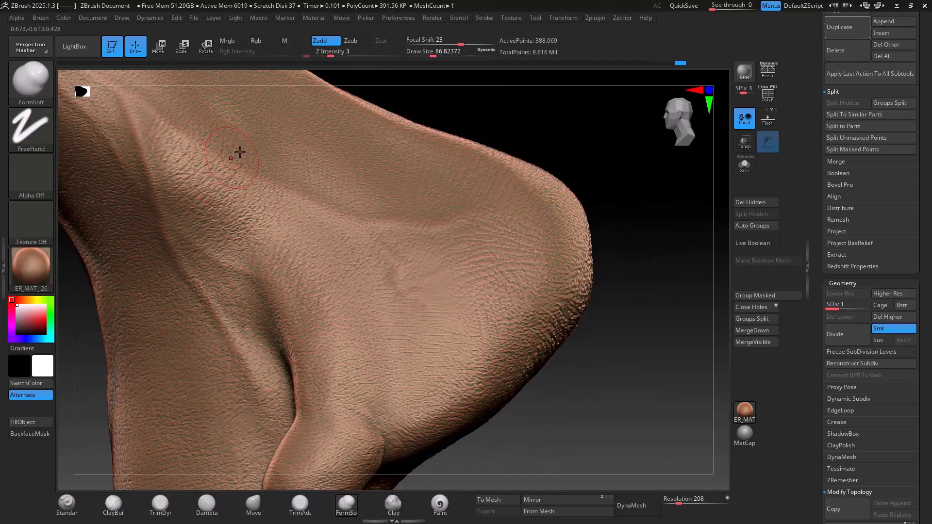
mouse_move(240, 152)
right_down()
mouse_move(451, 370)
mouse_move(328, 254)
mouse_move(443, 210)
mouse_move(311, 311)
right_up()
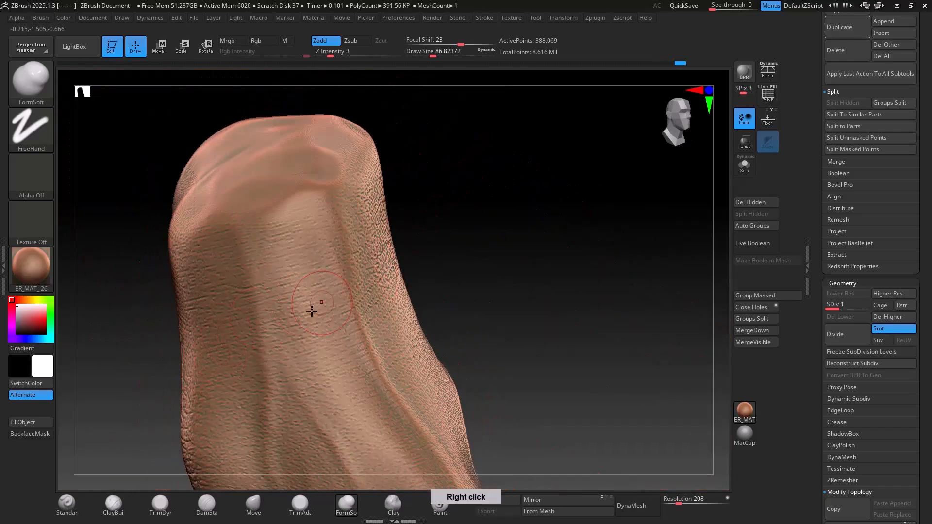
Step: Build up the tendon along the back of the lower leg with FormSoft and soften it with the Smooth brush
drag(315, 308, 373, 210)
right_drag(458, 183, 617, 254)
drag(426, 167, 399, 287)
mouse_move(399, 287)
right_down()
mouse_move(490, 236)
mouse_move(338, 387)
mouse_move(334, 328)
right_up()
right_drag(288, 309, 332, 214)
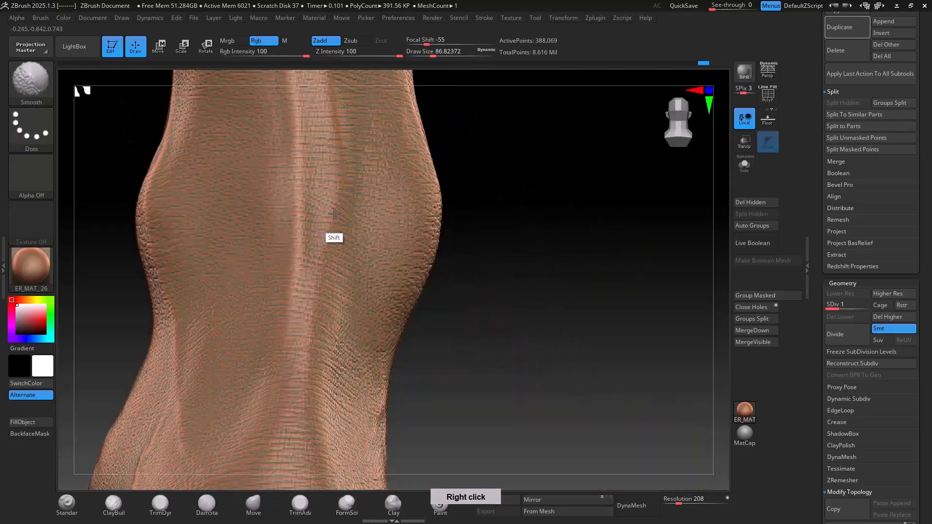
Step: Refine the rear tendon down to the heel with FormSoft at a draw size of about 56
mouse_move(308, 385)
right_down()
mouse_move(250, 296)
mouse_move(362, 222)
mouse_move(381, 182)
mouse_move(364, 148)
right_up()
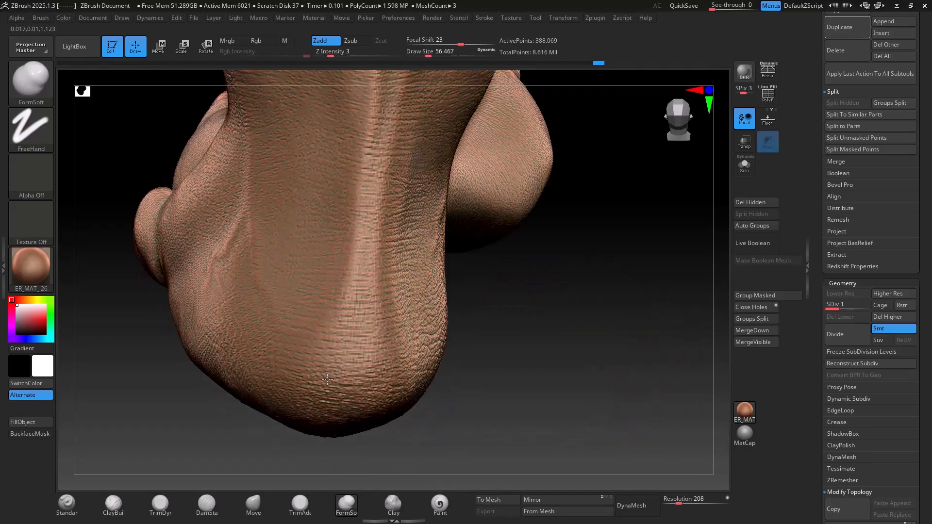
right_drag(328, 307, 370, 215)
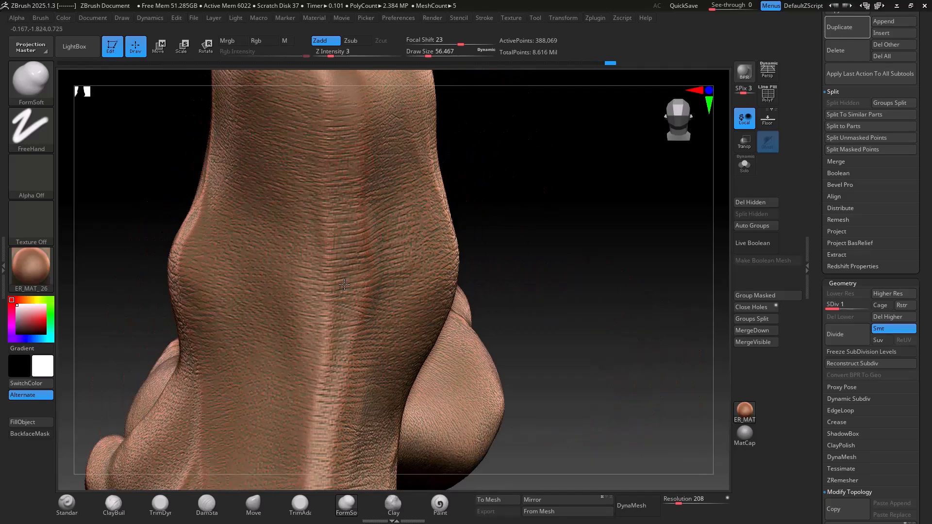
mouse_move(344, 284)
right_down()
mouse_move(369, 252)
mouse_move(476, 192)
mouse_move(414, 298)
mouse_move(326, 323)
mouse_move(335, 340)
mouse_move(323, 358)
right_up()
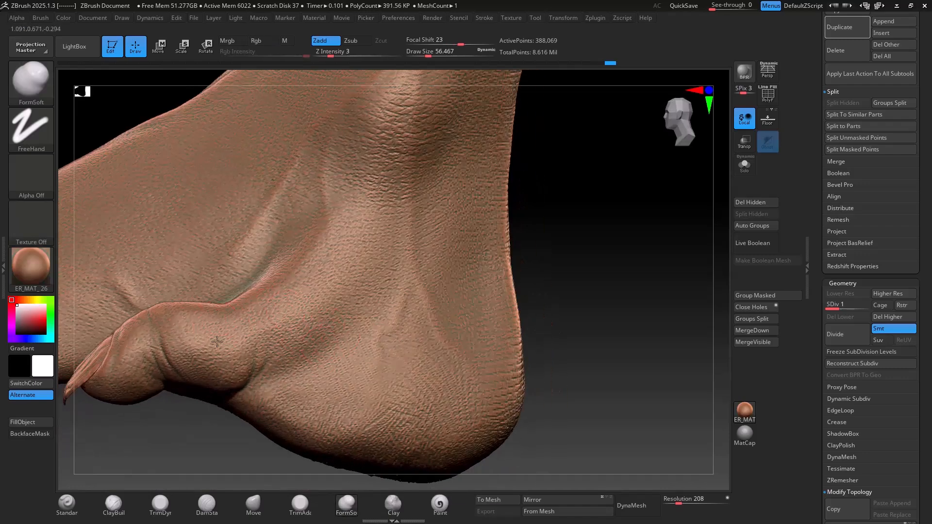
Step: Add broad volume to the small rear toe's base, the adjoining heel side and the sole with a draw size of about 124
ctrl+right_drag(210, 317, 214, 354)
key(s)
drag(199, 353, 209, 353)
ctrl+right_drag(437, 296, 479, 237)
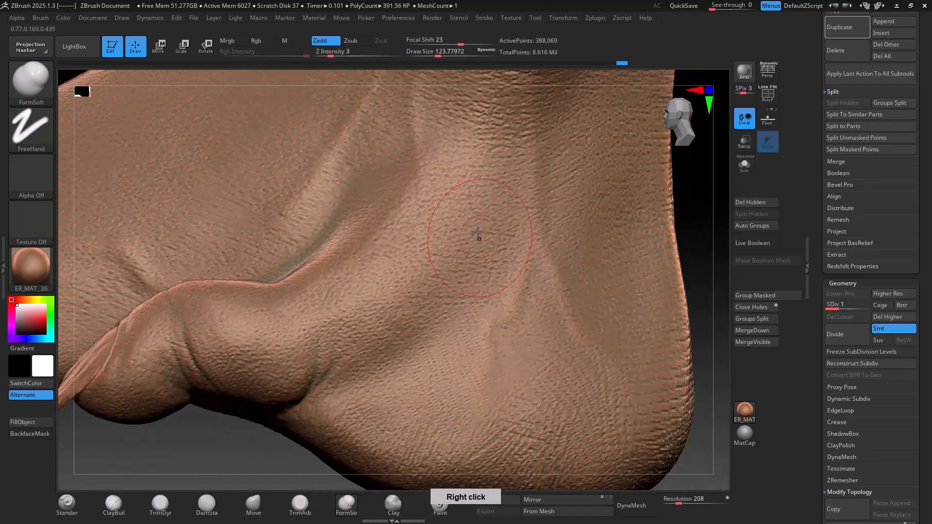
mouse_move(438, 270)
right_down()
mouse_move(335, 232)
mouse_move(378, 340)
mouse_move(429, 248)
mouse_move(372, 323)
right_up()
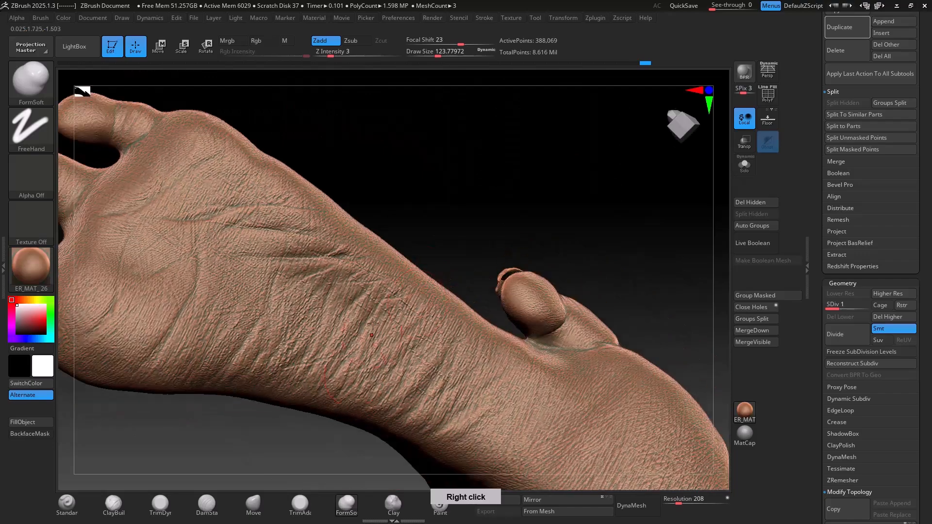
mouse_move(309, 245)
right_down()
mouse_move(323, 329)
mouse_move(365, 222)
mouse_move(285, 265)
right_up()
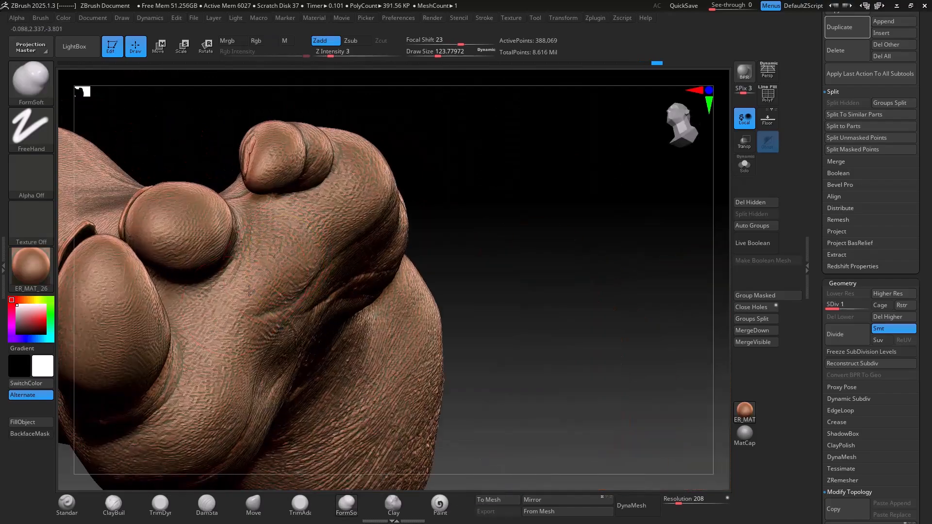
Step: Switch to subdivision level 2 and shape the fold around the third toe's jagged nail with a draw size of about 9
mouse_move(366, 143)
right_down()
mouse_move(366, 225)
mouse_move(334, 188)
mouse_move(186, 245)
mouse_move(324, 231)
mouse_move(306, 204)
mouse_move(378, 250)
mouse_move(371, 213)
mouse_move(486, 242)
right_up()
key(shift)
click(847, 303)
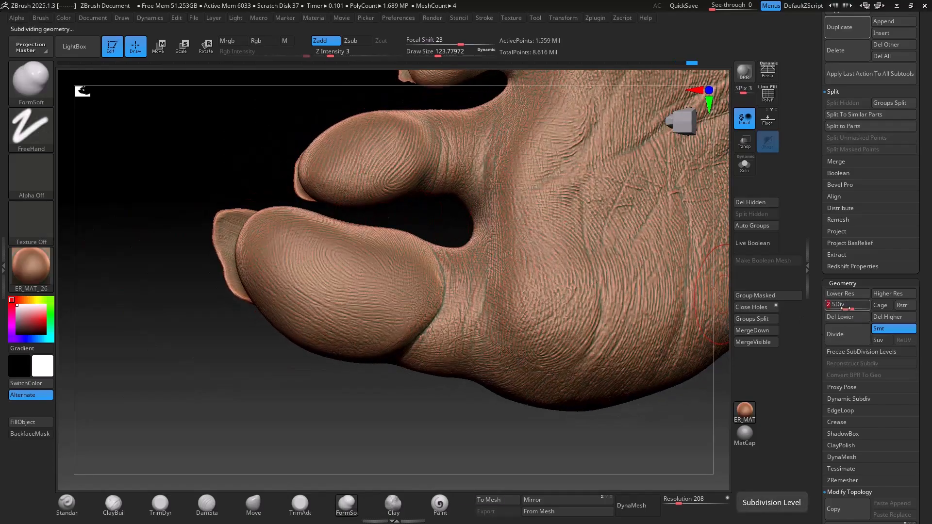
mouse_move(559, 282)
right_down()
mouse_move(418, 316)
mouse_move(427, 265)
mouse_move(358, 366)
mouse_move(381, 288)
mouse_move(395, 292)
right_up()
key(s)
drag(395, 291, 372, 293)
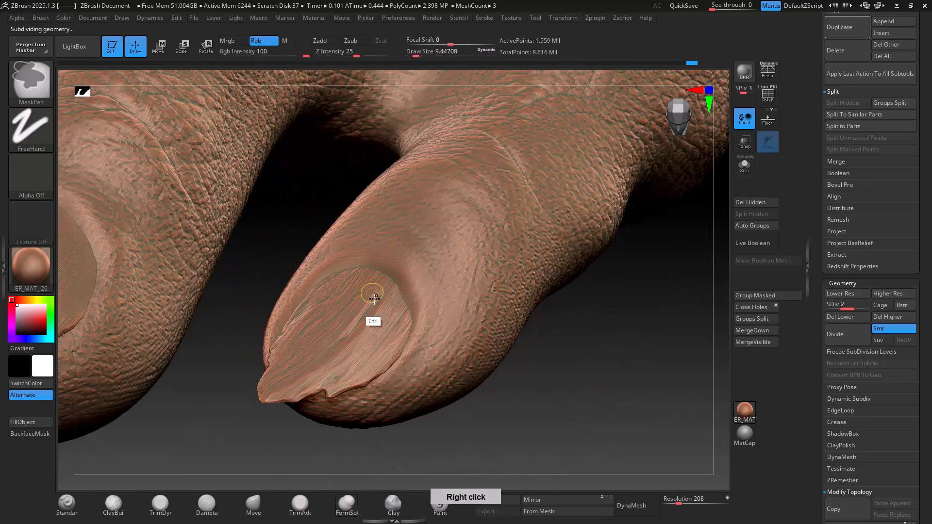
ctrl+right_drag(370, 296, 426, 291)
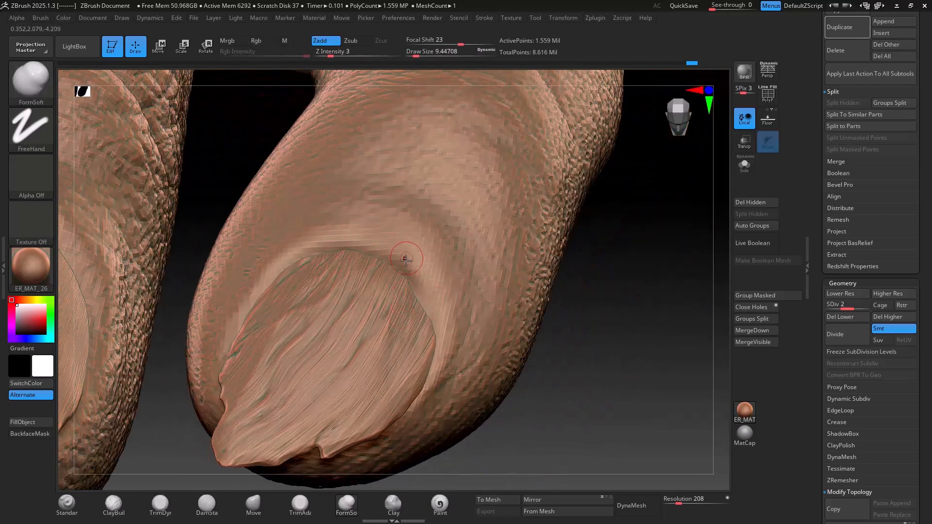
Step: Switch to subdivision level 3 and build up the skin fold around the second toe's nail with a draw size of about 13
key(d)
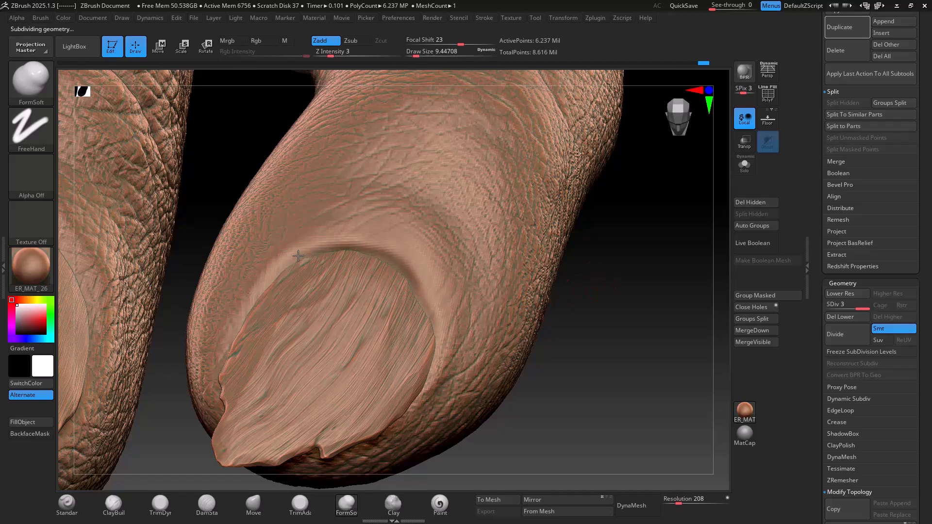
mouse_move(298, 255)
right_down()
mouse_move(239, 275)
mouse_move(309, 166)
mouse_move(297, 168)
right_up()
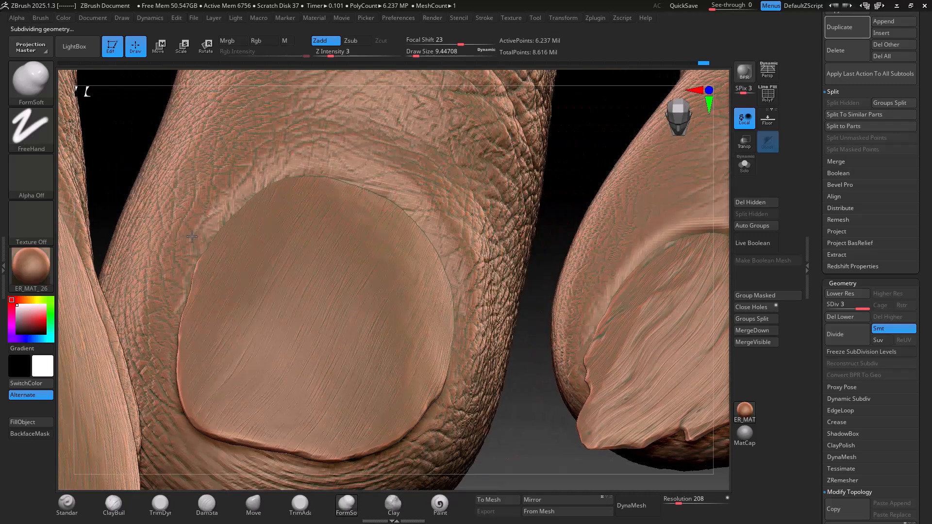
right_drag(192, 236, 214, 223)
key(s)
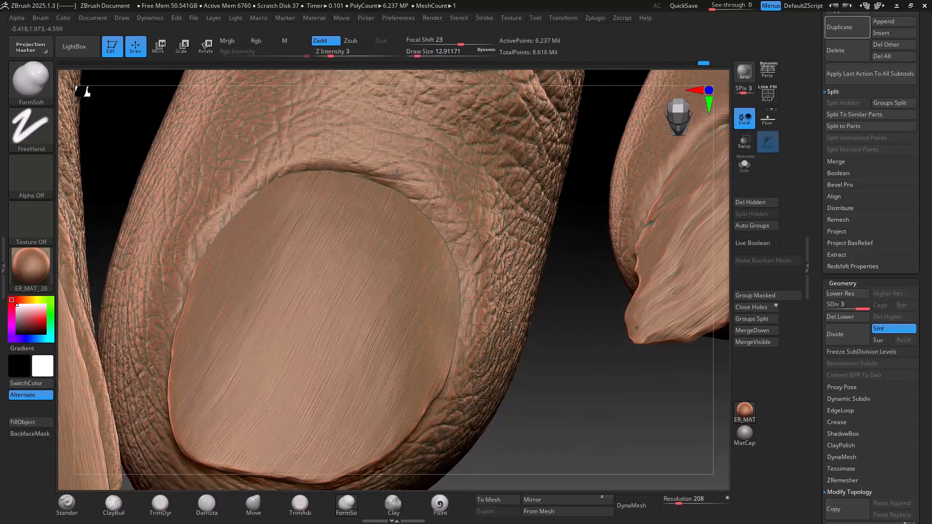
mouse_move(398, 175)
mouse_down()
mouse_move(459, 268)
mouse_move(446, 376)
mouse_up()
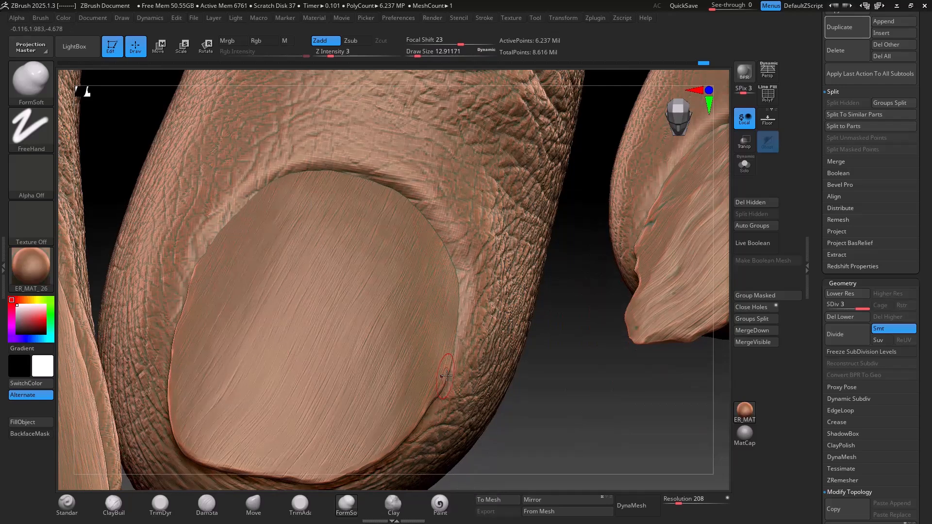
mouse_move(286, 177)
mouse_down()
mouse_move(254, 185)
mouse_move(217, 232)
mouse_up()
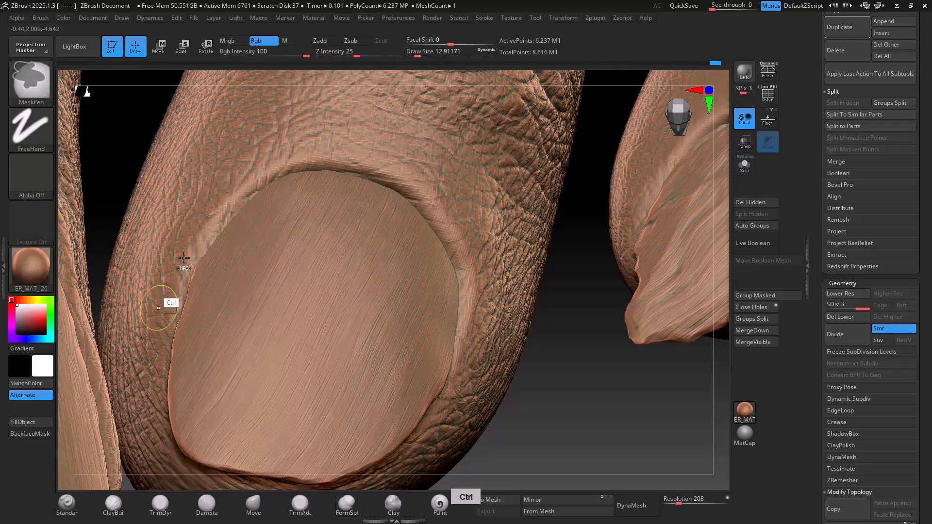
mouse_move(171, 301)
ctrl+right_down()
mouse_move(382, 248)
mouse_move(383, 267)
mouse_move(436, 285)
ctrl+right_up()
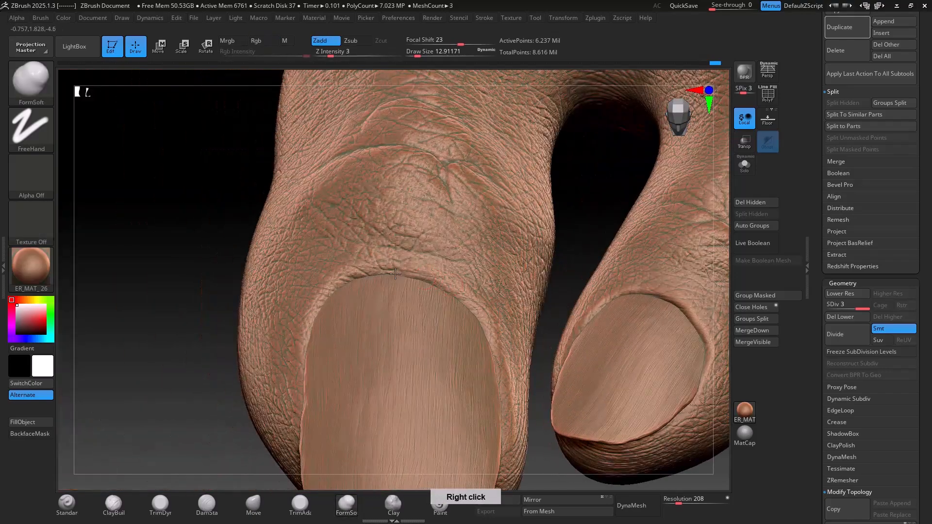
Step: Build up the skin fold around the big toe's nail with a draw size of about 13
right_drag(437, 323, 489, 321)
right_drag(498, 373, 444, 284)
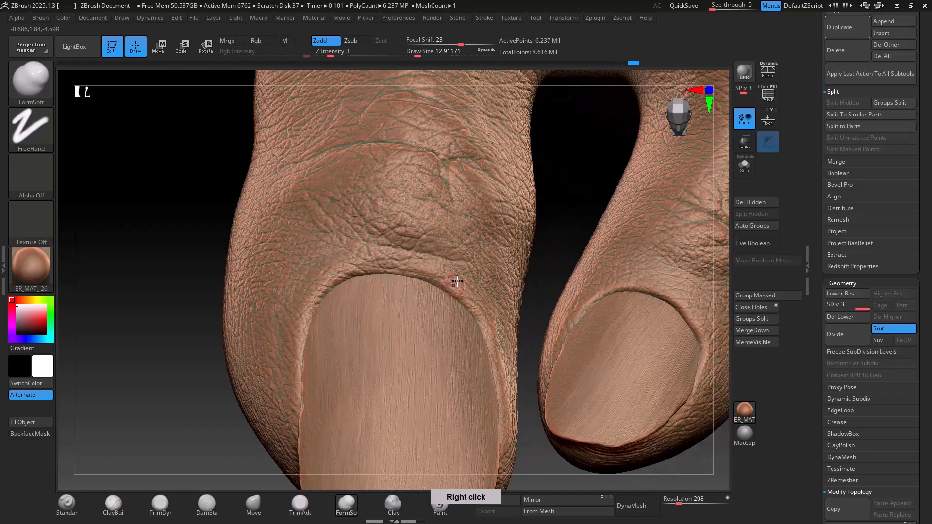
right_drag(311, 296, 289, 228)
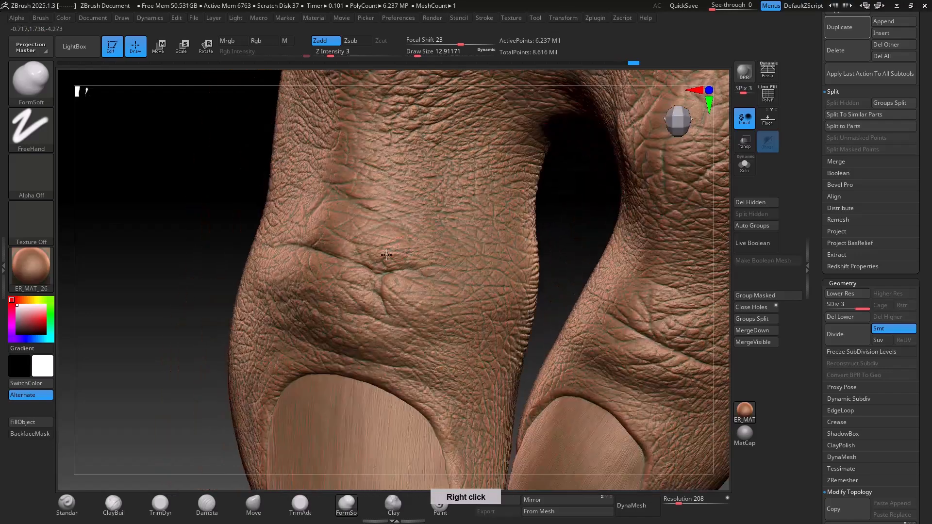
Step: Soften and build up the skin over the front toe knuckles with FormSoft, using draw sizes of about 22 and 14
mouse_move(391, 236)
right_down()
mouse_move(432, 210)
mouse_move(270, 329)
mouse_move(358, 262)
mouse_move(363, 232)
right_up()
key(s)
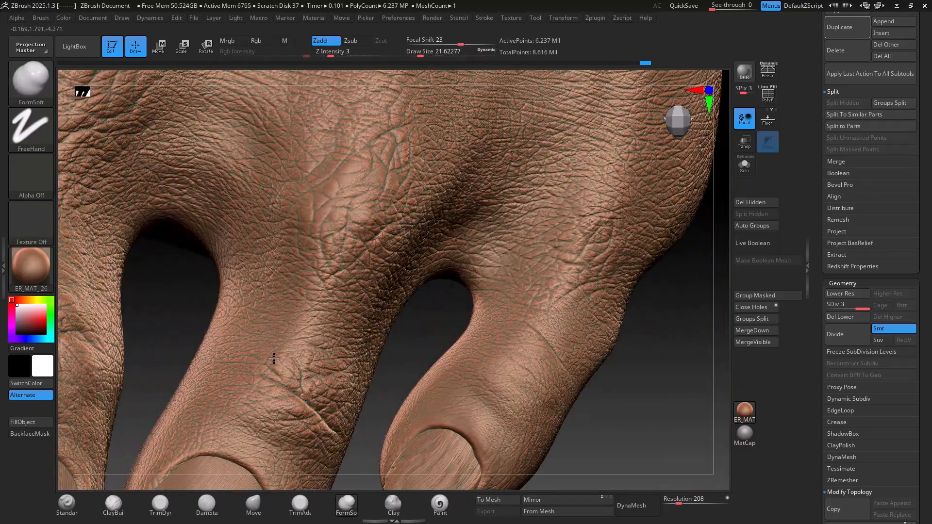
alt+right_drag(499, 280, 500, 261)
key(s)
drag(416, 269, 411, 269)
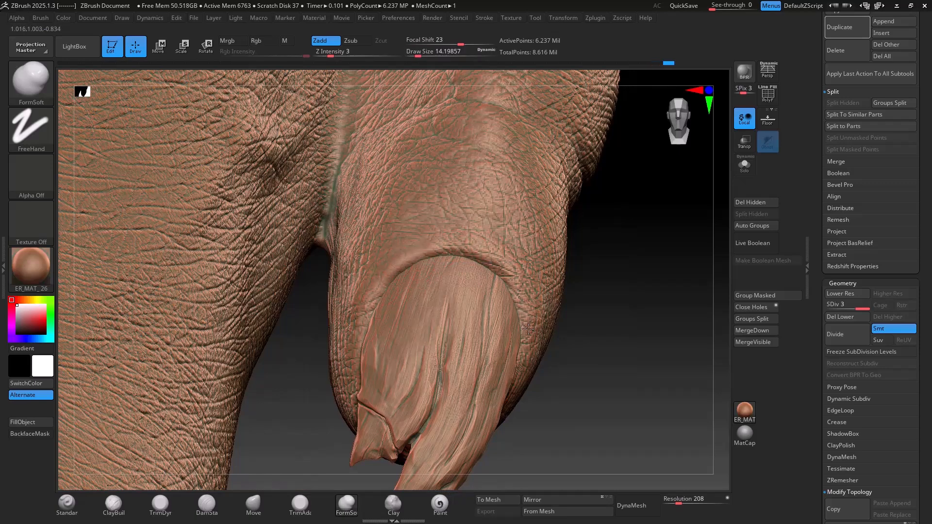
Step: Carve fine creases around the small rear toe's nail with DamStandard at intensity 17 and draw size about 14, and save the work
click(206, 505)
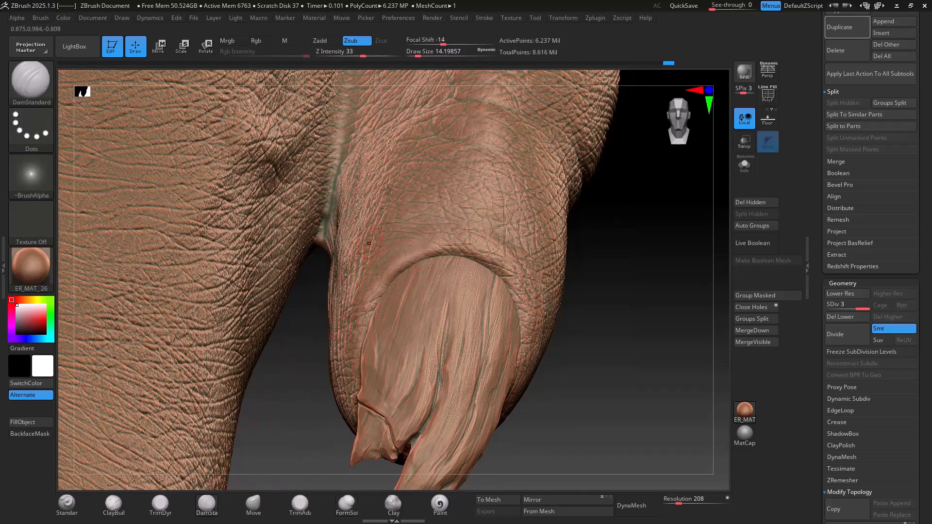
drag(356, 55, 349, 55)
alt+right_drag(354, 224, 407, 243)
mouse_move(408, 244)
mouse_down()
mouse_move(377, 272)
mouse_move(346, 348)
mouse_up()
right_drag(447, 235, 539, 232)
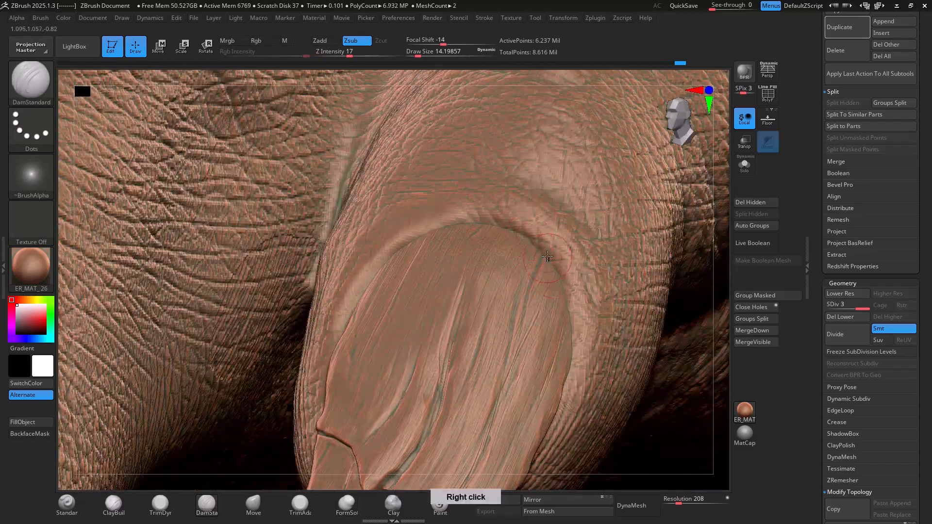
right_drag(576, 302, 526, 217)
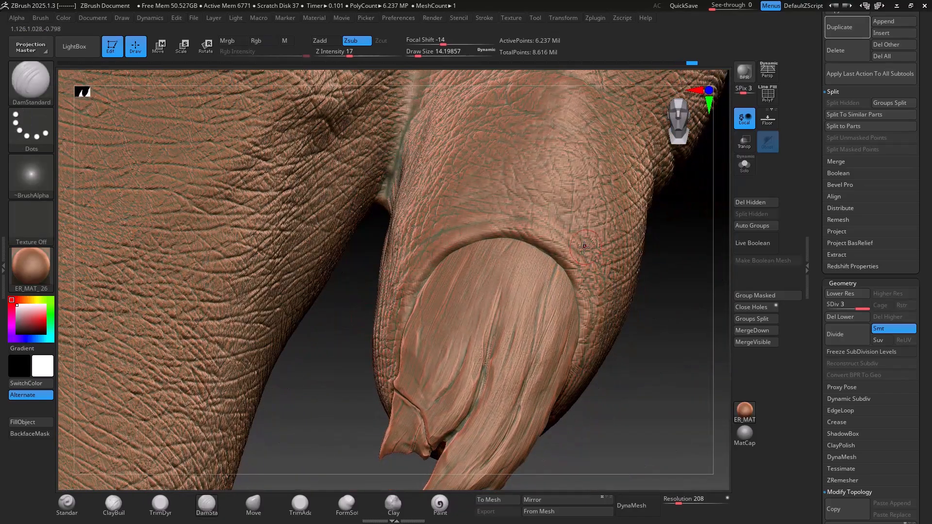
right_drag(447, 284, 495, 339)
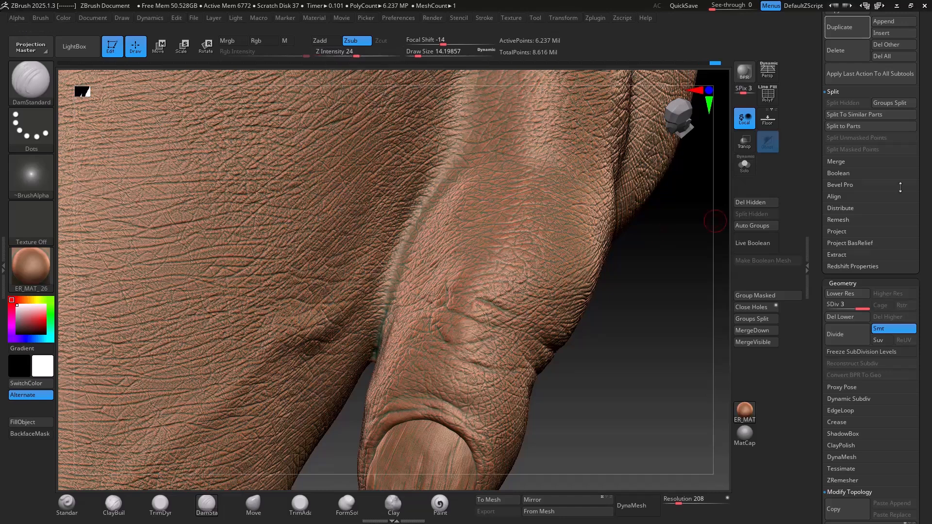
key(ctrl+s)
Step: Carve the crease between the small rear toe and the foot with DamStandard at intensity 24, enlarging the draw size to about 22
right_drag(640, 304, 478, 297)
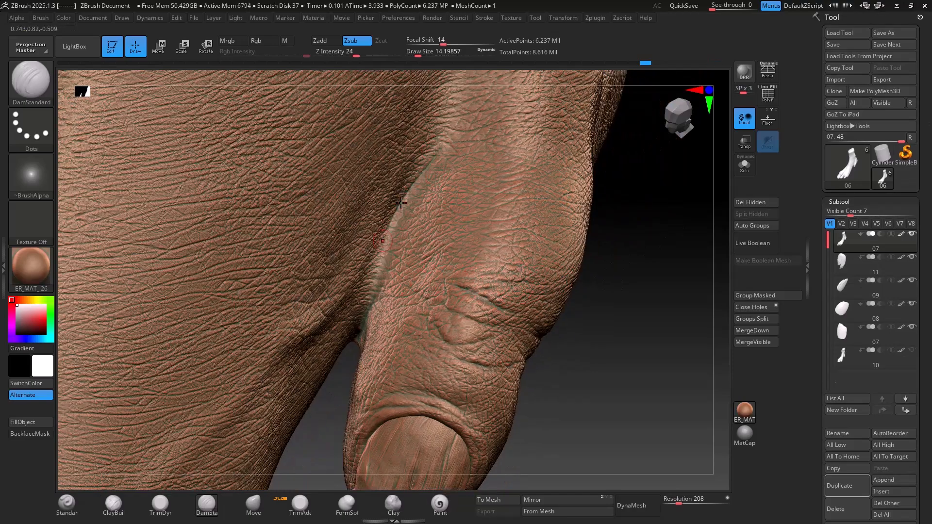
alt+right_drag(384, 279, 305, 410)
key(s)
click(362, 282)
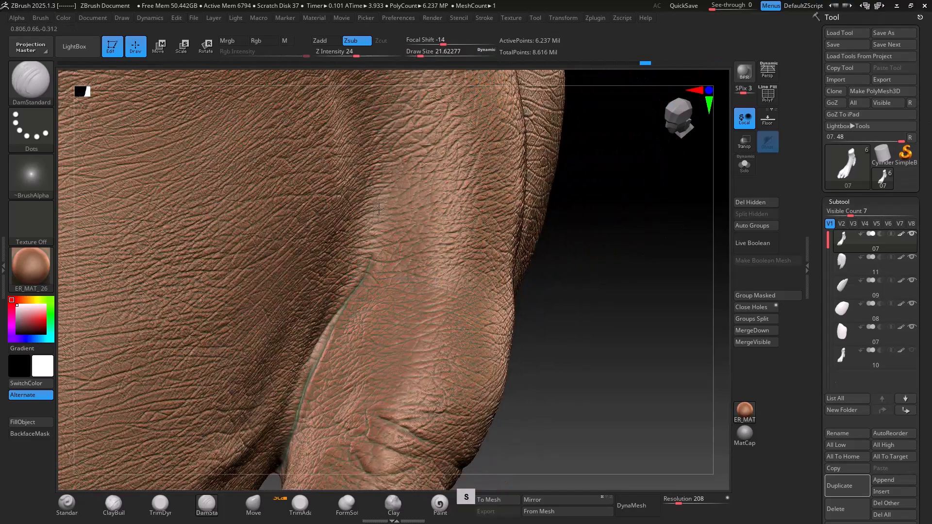
right_drag(367, 273, 500, 321)
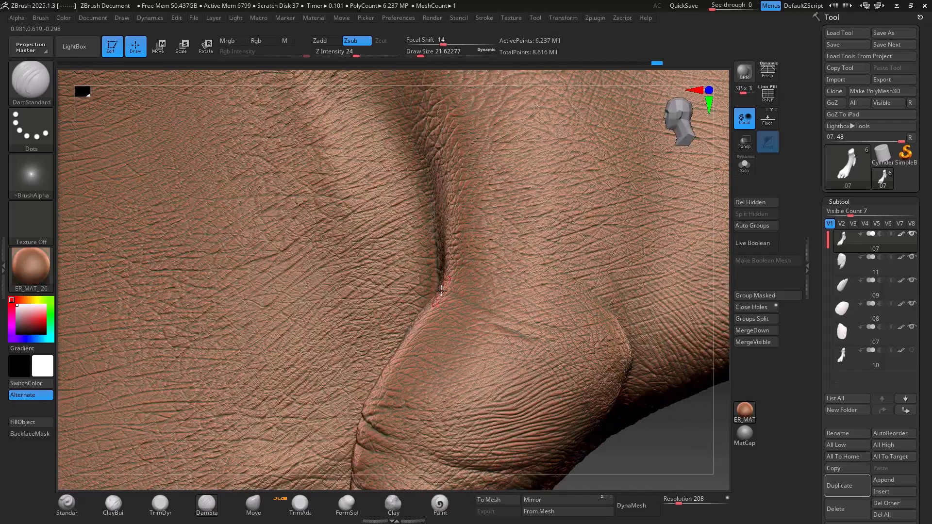
Step: Deepen the folds around the small rear toe's base and underside with a draw size of about 22
right_drag(441, 290, 462, 165)
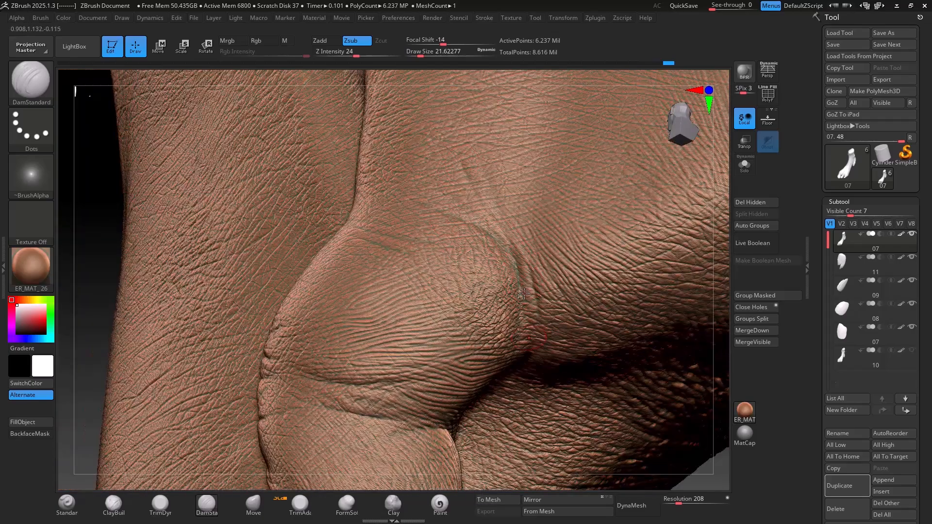
right_drag(500, 392, 523, 338)
alt+right_drag(432, 279, 340, 223)
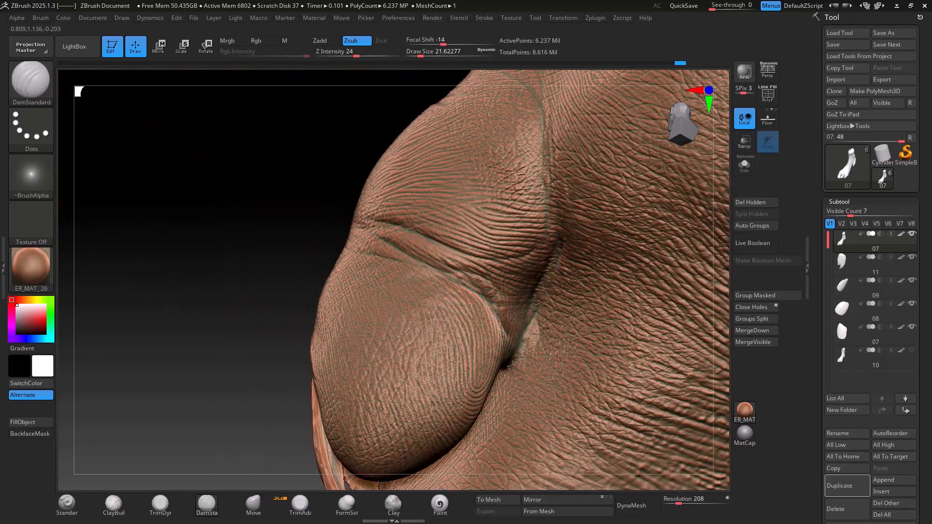
right_drag(513, 366, 646, 332)
Step: Carve skin wrinkles across the heel's side and over the ankle bone with a draw size of about 22
right_drag(671, 242, 485, 306)
mouse_move(631, 293)
right_down()
mouse_move(470, 257)
mouse_move(444, 269)
right_up()
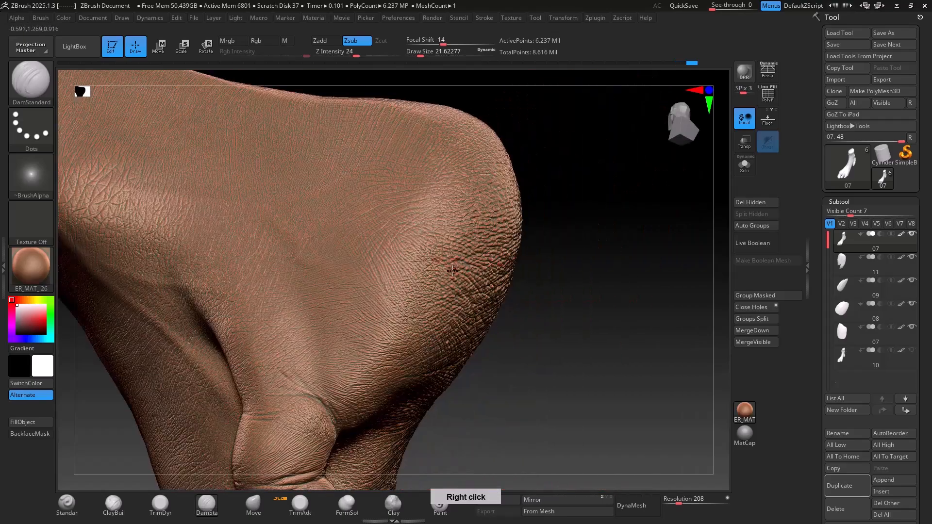
drag(430, 274, 369, 249)
right_drag(349, 272, 378, 222)
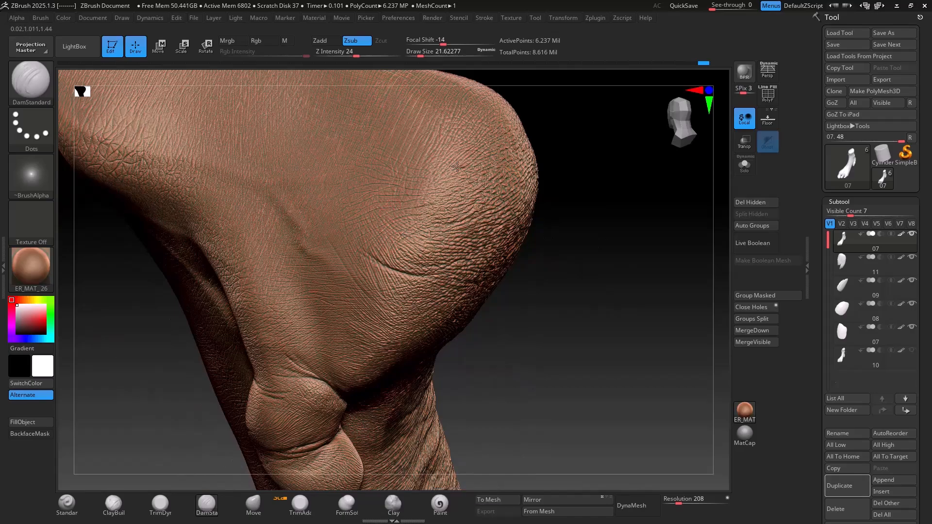
right_drag(457, 166, 345, 292)
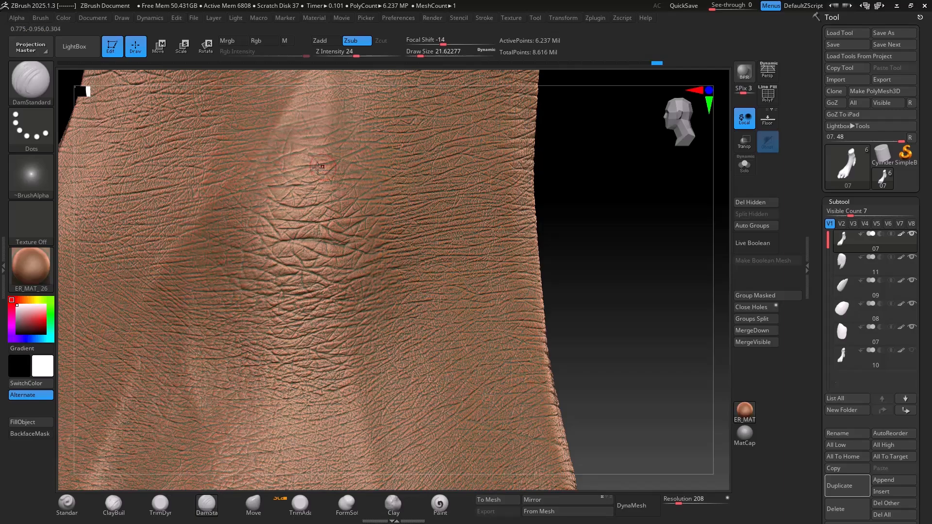
ctrl+right_drag(318, 167, 451, 166)
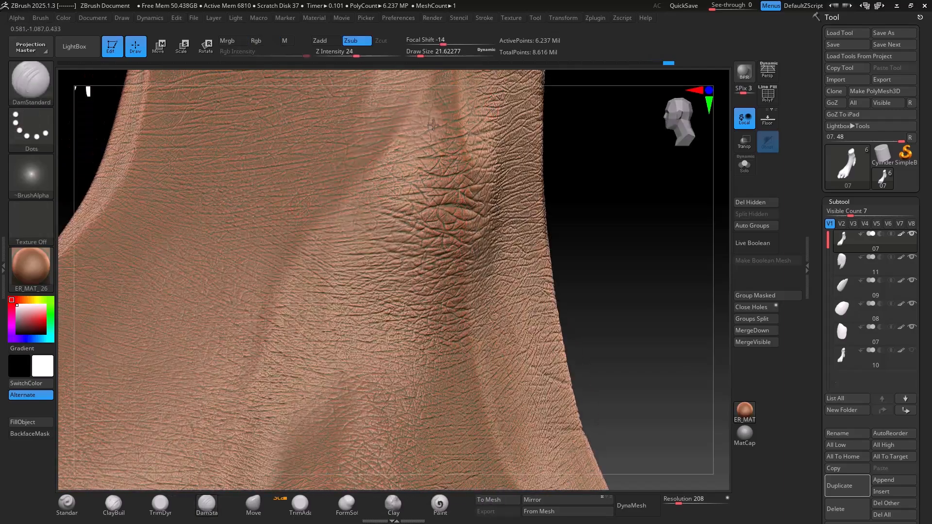
right_drag(397, 290, 436, 312)
Step: Carve long creases along the instep and the tendons on top of the foot with a draw size of about 18
key(s)
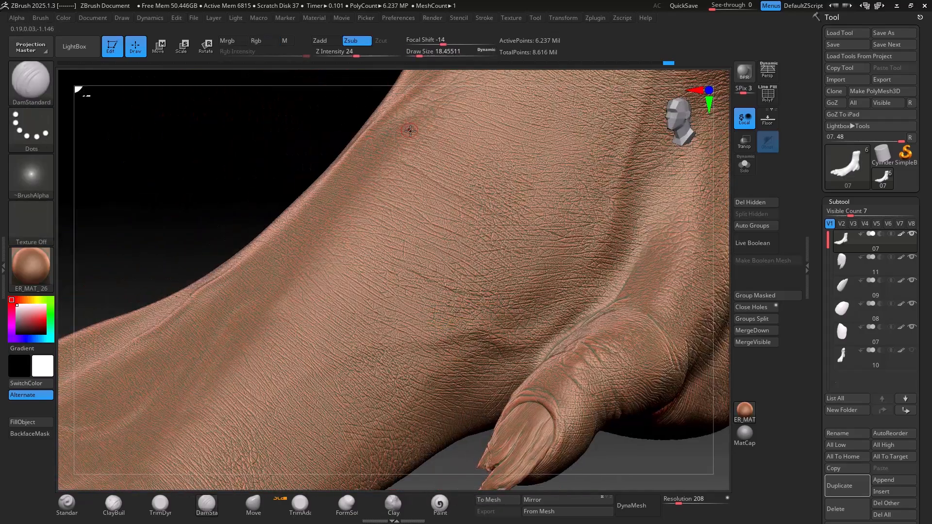
right_drag(278, 256, 377, 185)
right_drag(232, 169, 395, 269)
right_drag(221, 314, 401, 233)
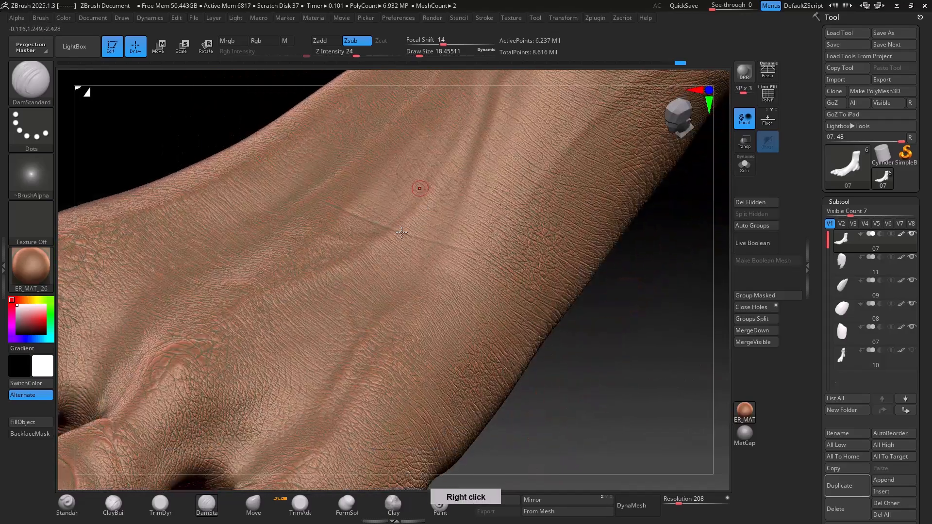
right_drag(443, 289, 430, 336)
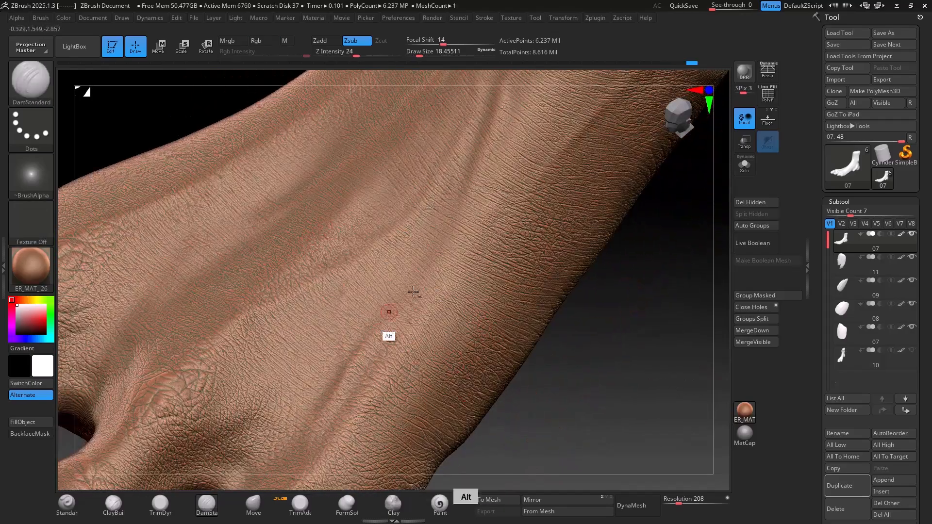
alt+right_drag(414, 292, 316, 264)
alt+right_drag(375, 318, 546, 234)
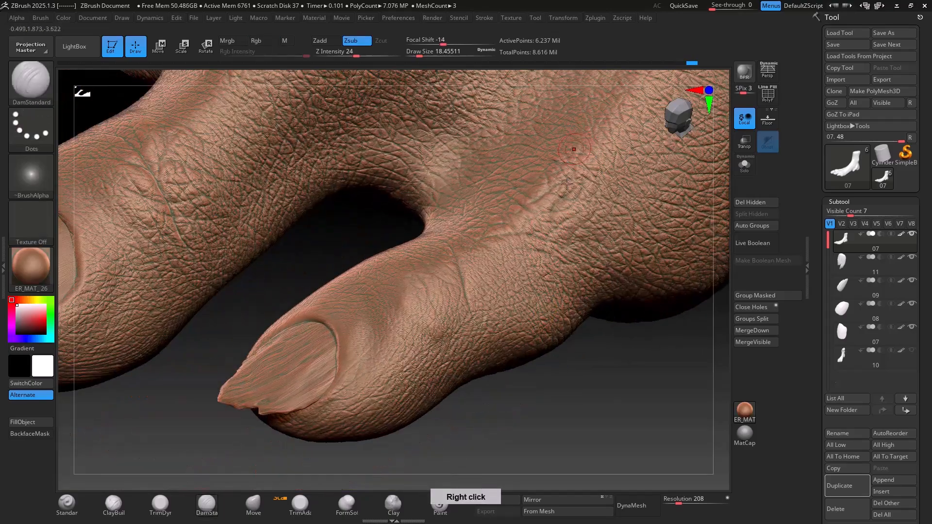
Step: Carve fine wrinkles into the third toe's knuckles and around its jagged nail with a draw size of about 9
key(s)
right_drag(567, 184, 520, 273)
click(557, 208)
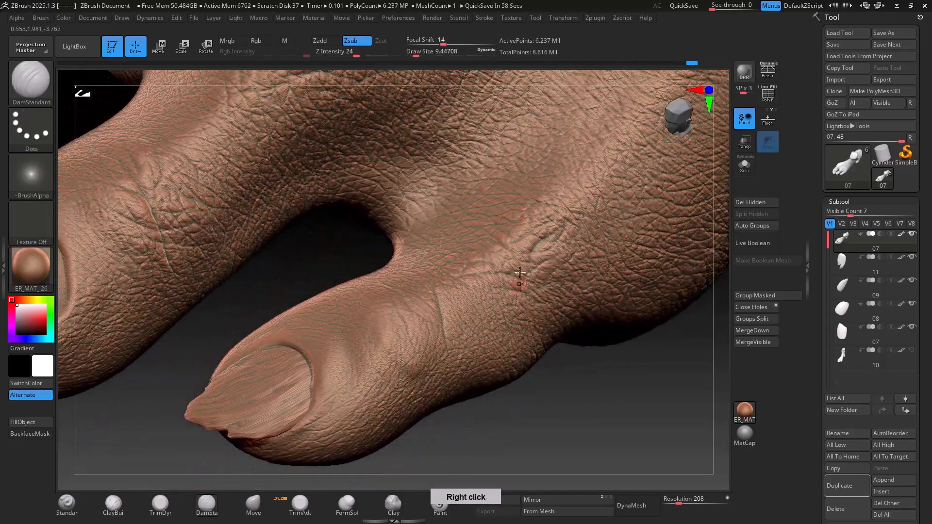
right_drag(396, 294, 370, 304)
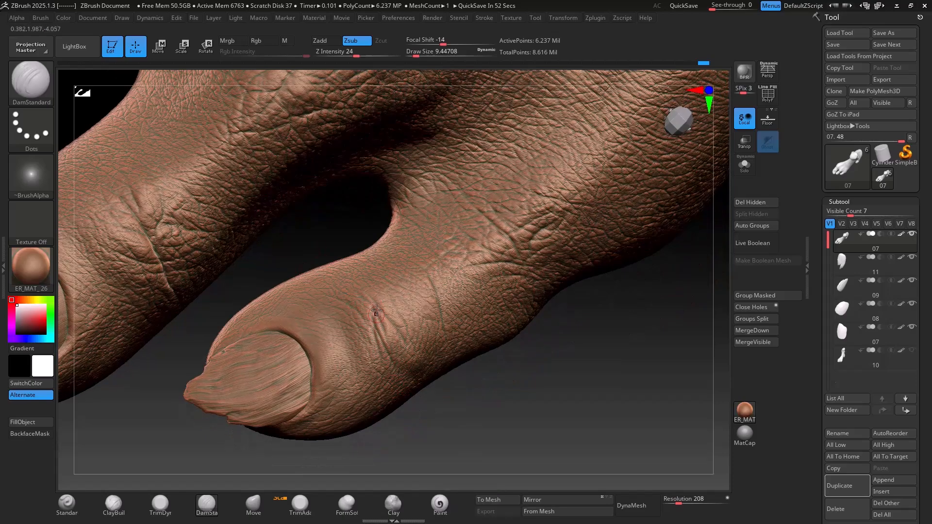
right_drag(266, 302, 285, 472)
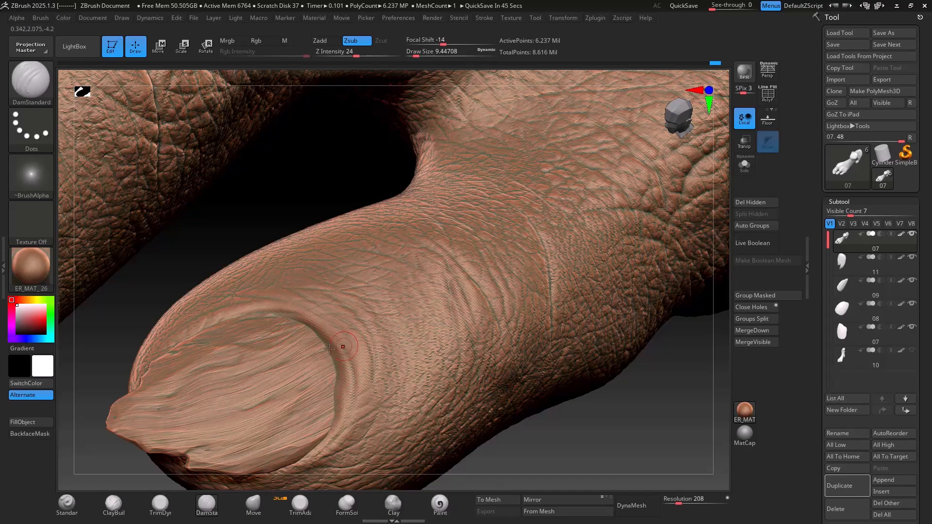
right_drag(260, 291, 432, 298)
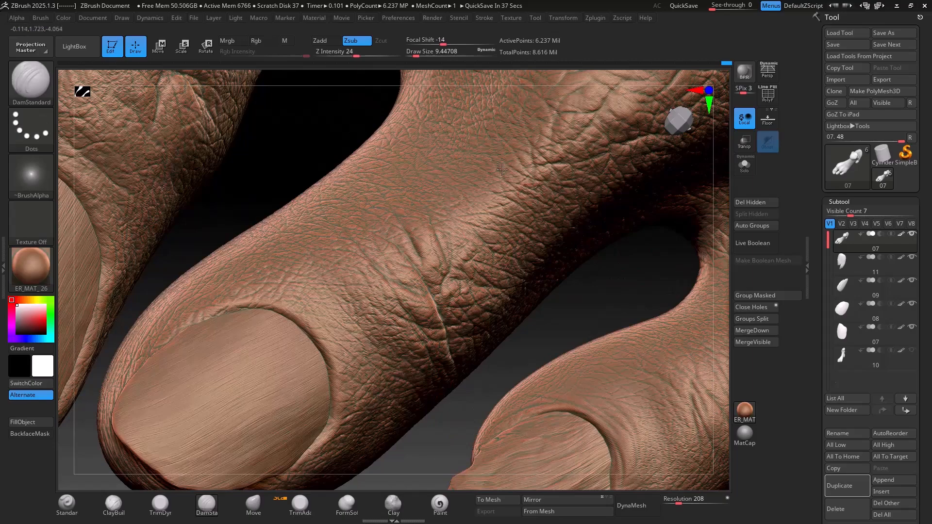
Step: Carve fine creases around the second toe's nail fold and knuckle with a draw size of about 9
right_drag(298, 295, 327, 225)
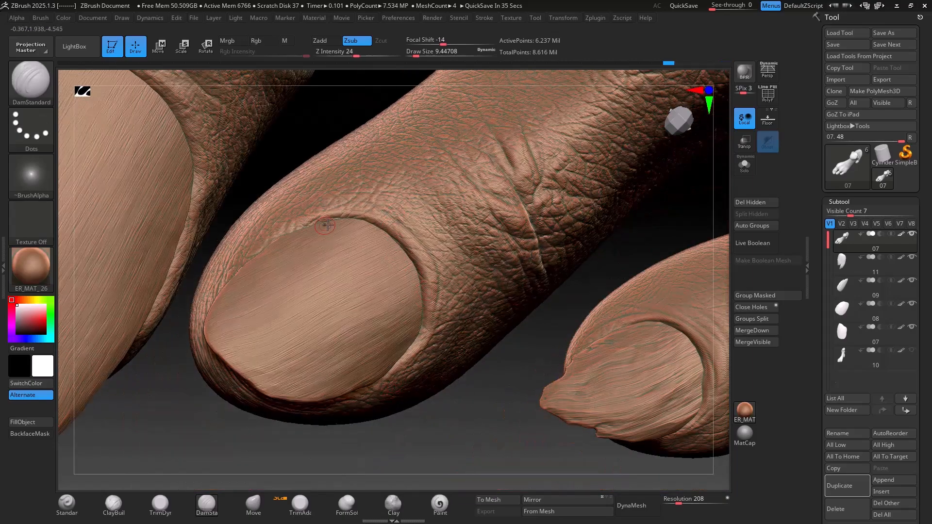
right_drag(288, 256, 350, 227)
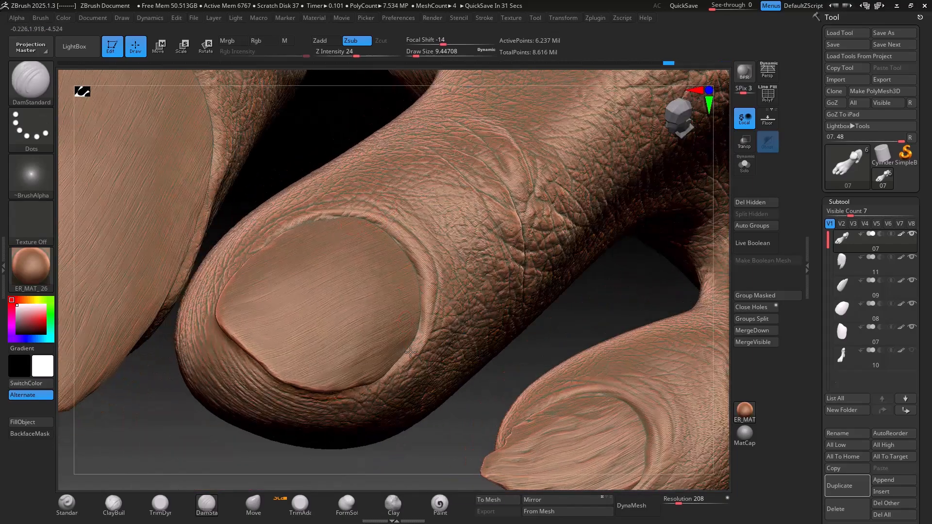
right_drag(370, 256, 326, 225)
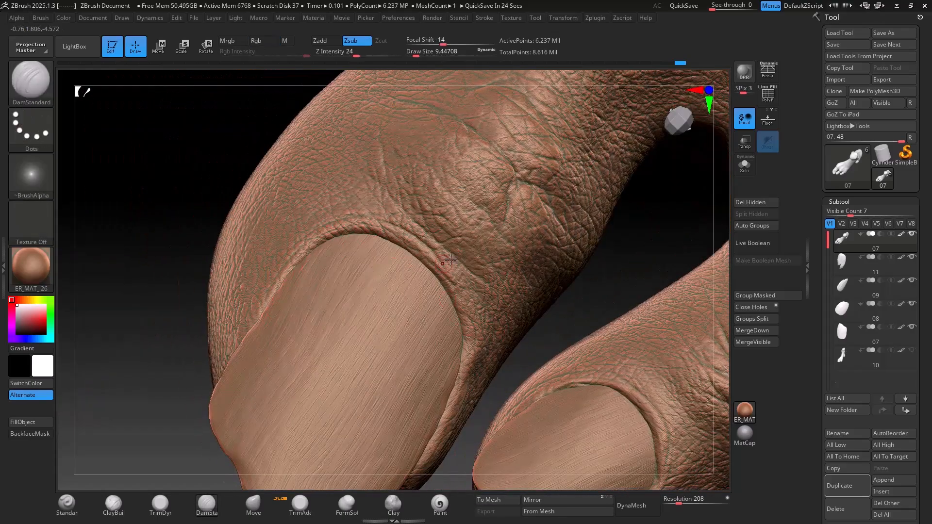
Step: Carve fine creases along the big toe's nail fold and over its knuckle with a draw size of about 9
right_drag(446, 431, 440, 467)
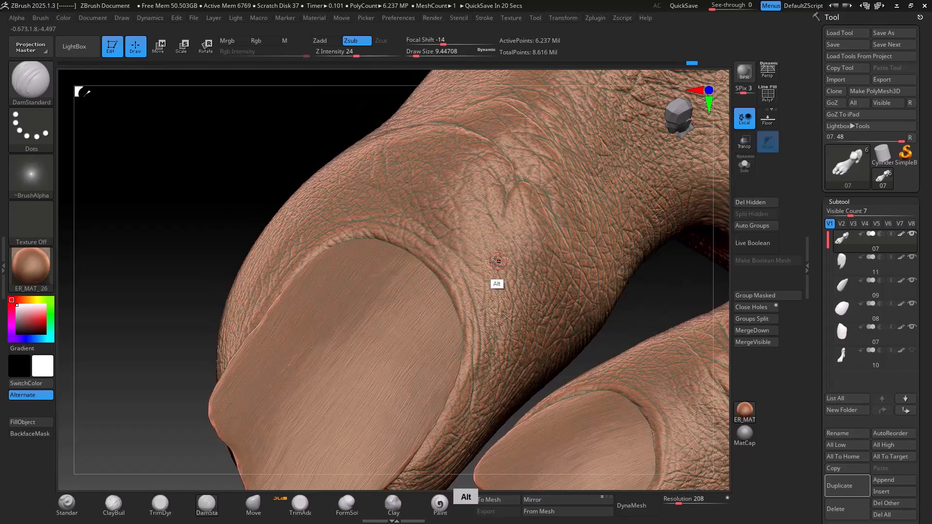
right_drag(495, 262, 414, 343)
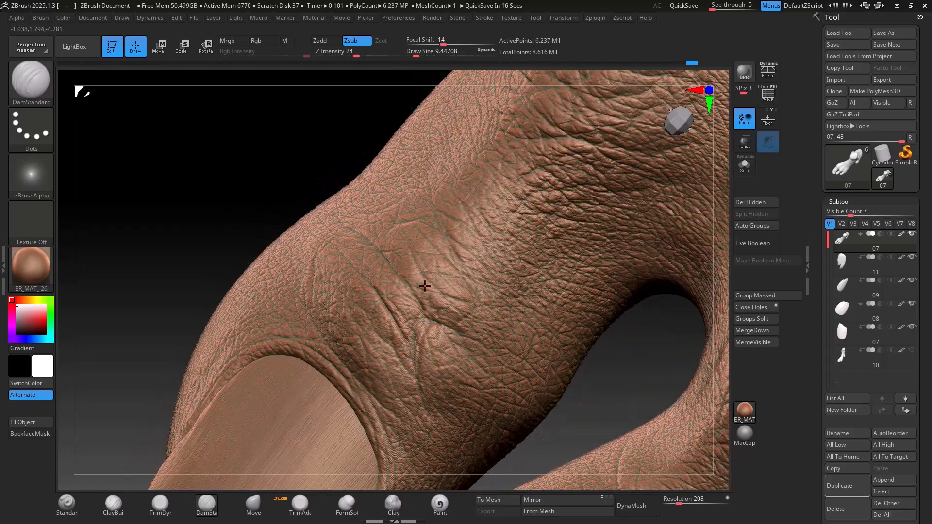
right_drag(470, 307, 357, 258)
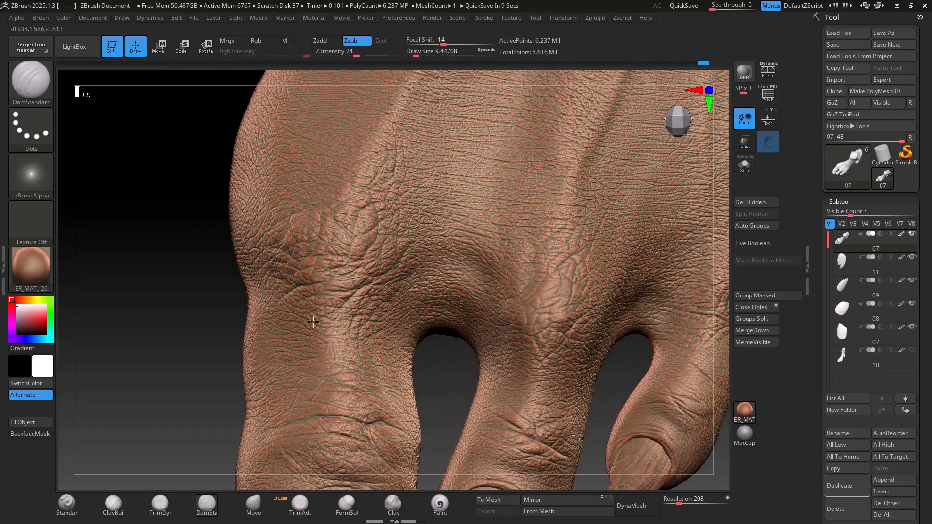
Step: Refine the creases over the base knuckles of the big and second toes and the skin between them
right_drag(493, 261, 488, 307)
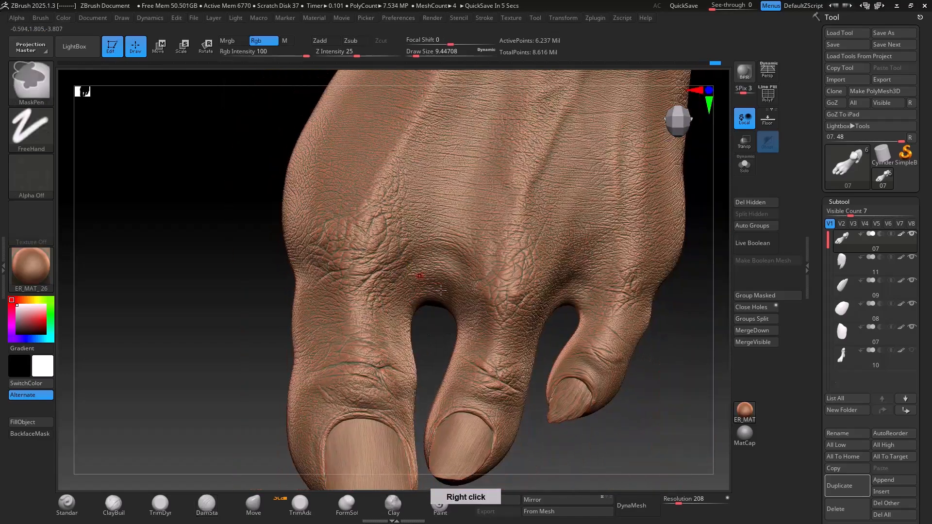
right_drag(446, 266, 404, 274)
right_click(402, 266)
mouse_move(401, 267)
mouse_down()
mouse_move(280, 291)
mouse_move(372, 273)
mouse_up()
ctrl+right_drag(372, 273, 416, 291)
right_drag(348, 395, 485, 308)
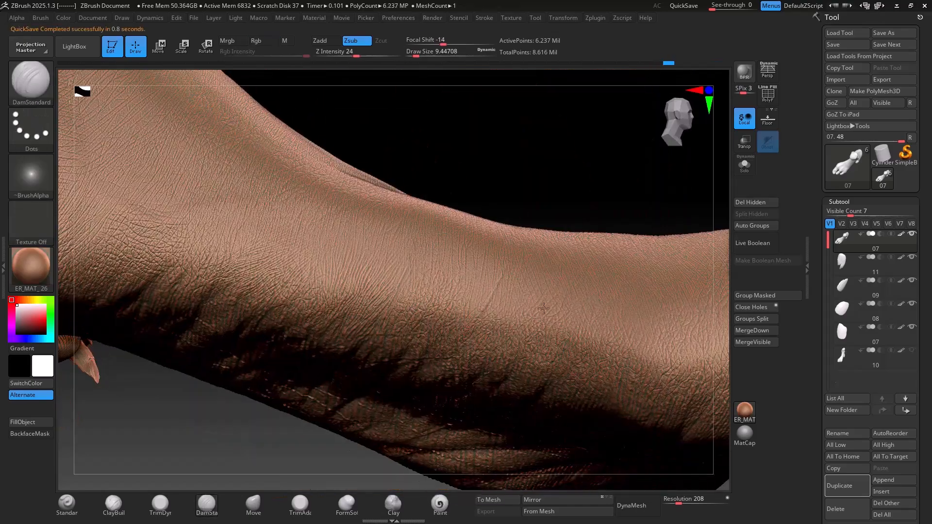
Step: Carve fine wrinkles along the foot's big-toe side and around the adjoining ankle bone with a draw size of about 9
right_drag(211, 318, 259, 287)
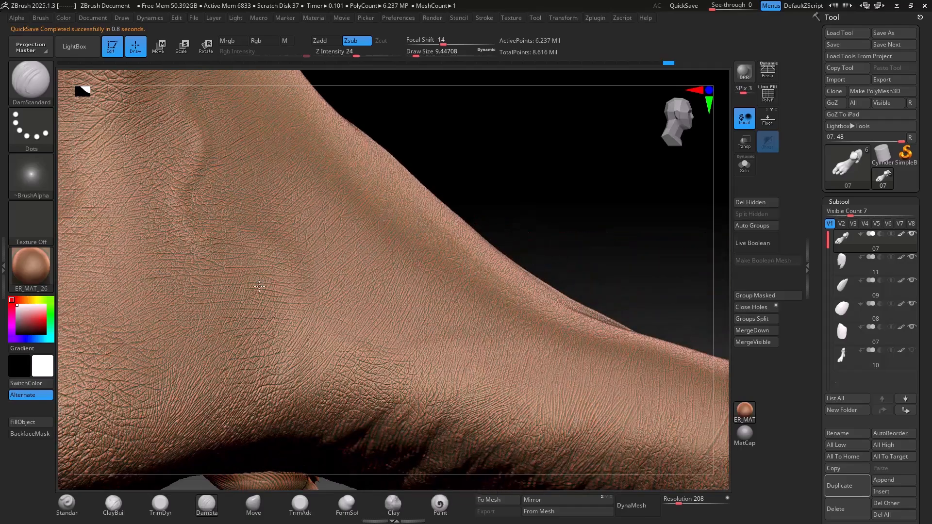
right_drag(315, 321, 300, 370)
right_drag(271, 215, 530, 322)
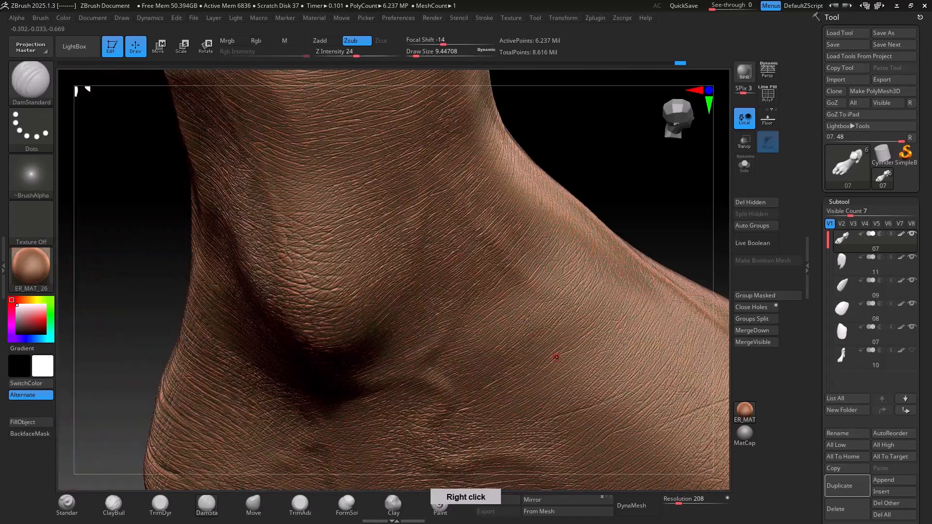
right_drag(321, 246, 292, 338)
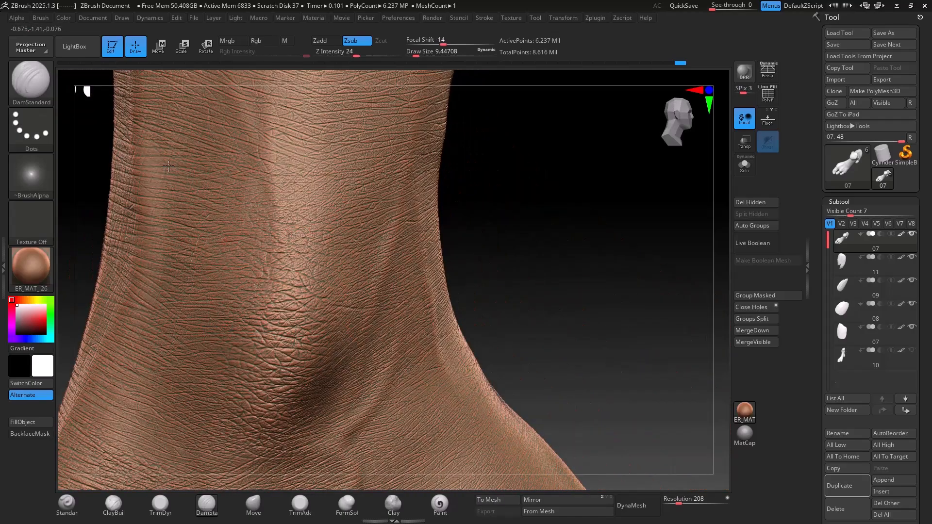
right_drag(168, 166, 478, 340)
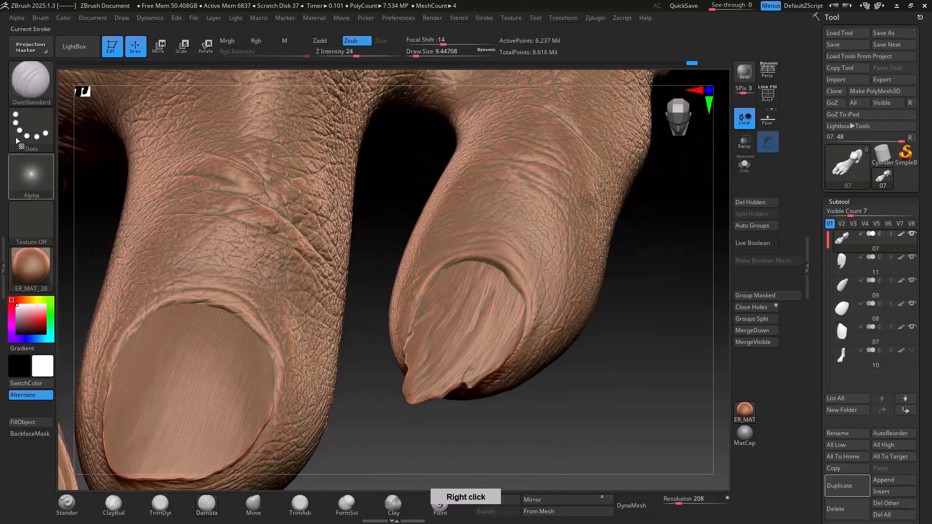
Step: Set up the Standard brush with the Color Spray stroke and Alpha 22
click(25, 138)
click(66, 504)
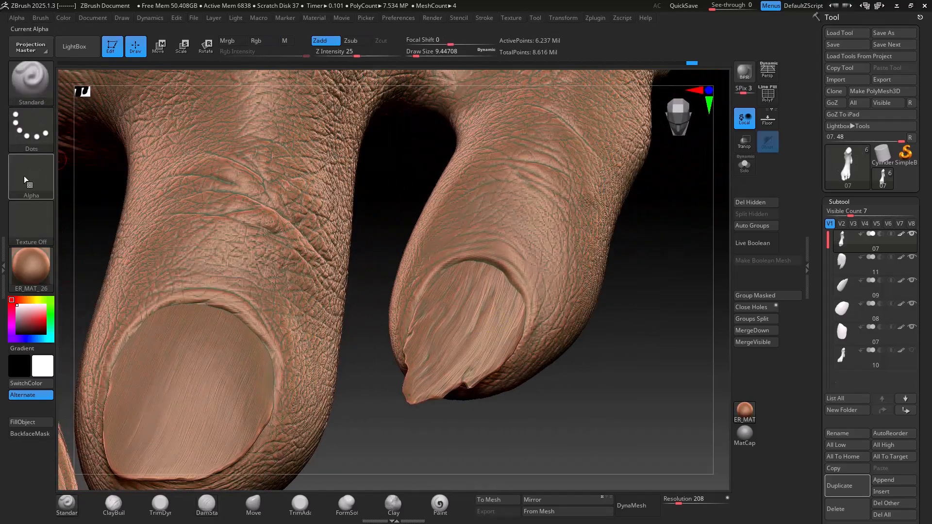
click(26, 179)
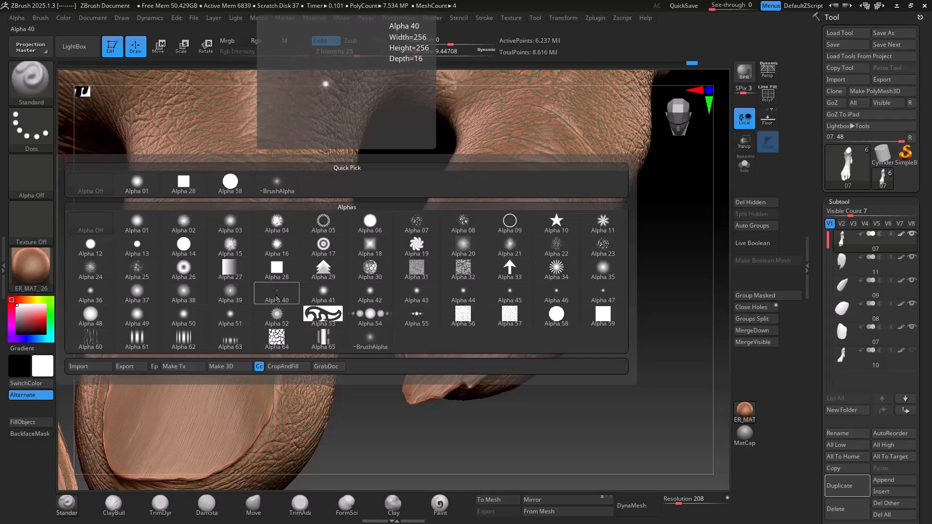
click(557, 246)
click(31, 128)
click(276, 137)
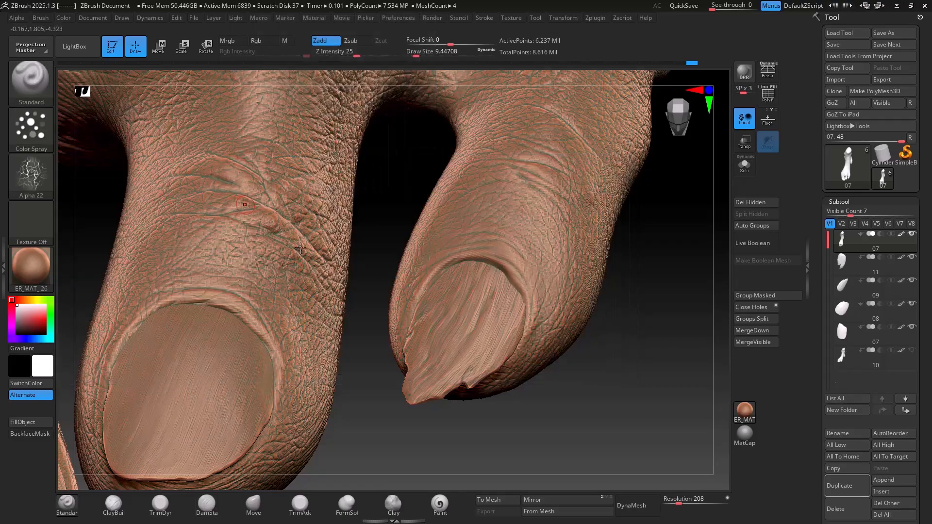
Step: Spray fine vein-like texture onto the small toe's skin around its nail with a draw size of about 9
mouse_move(301, 248)
right_down()
mouse_move(526, 333)
mouse_move(427, 250)
mouse_move(452, 199)
right_up()
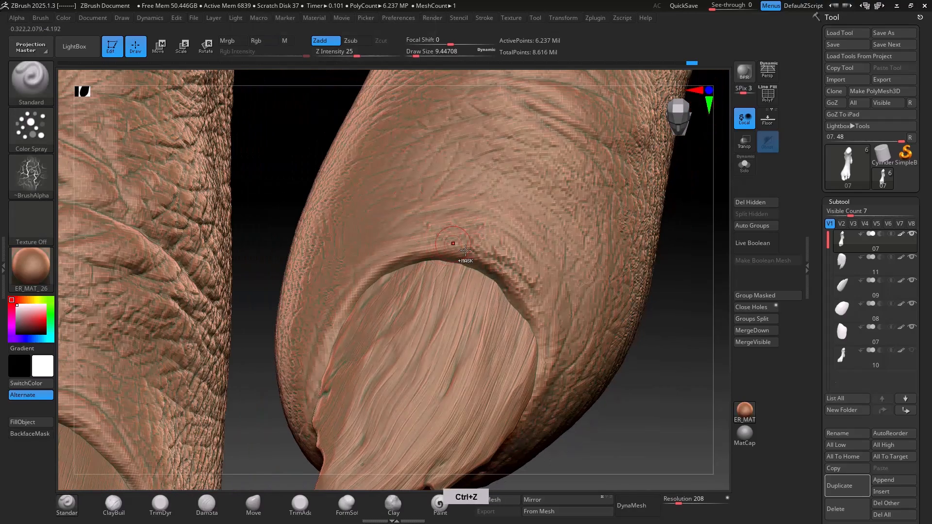
right_drag(465, 250, 517, 281)
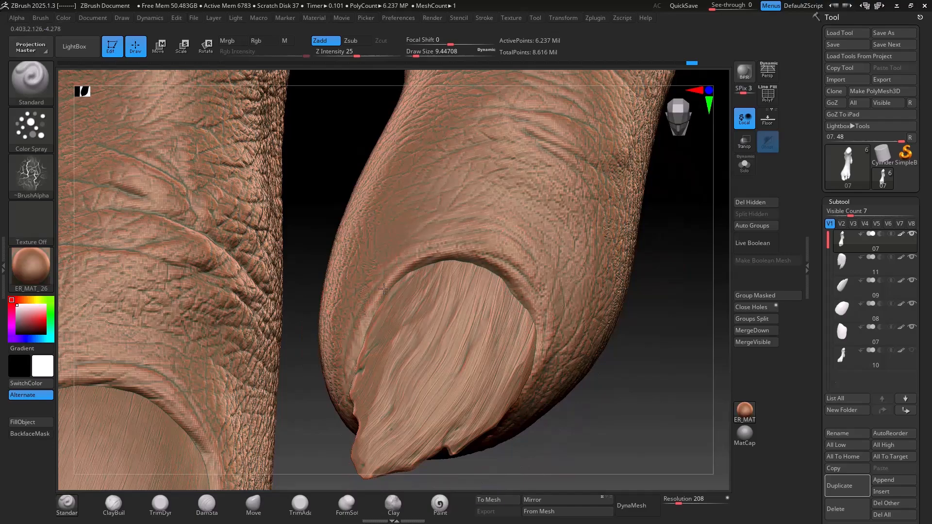
right_drag(421, 209, 387, 210)
Step: Spray texture around the second and big toes' nail folds with a draw size of about 23, lowering the Z intensity to 13
key(s)
drag(421, 199, 425, 196)
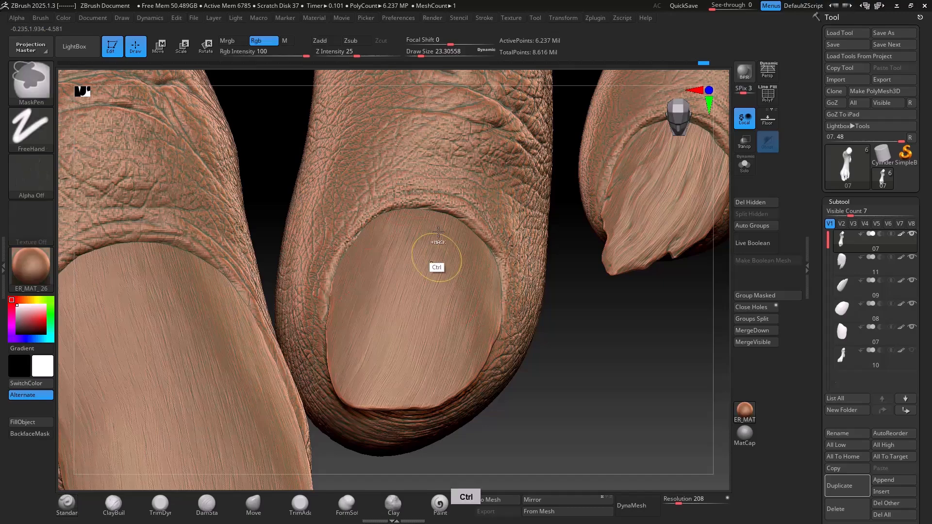
ctrl+right_drag(437, 246, 432, 178)
click(345, 53)
right_drag(262, 194, 161, 237)
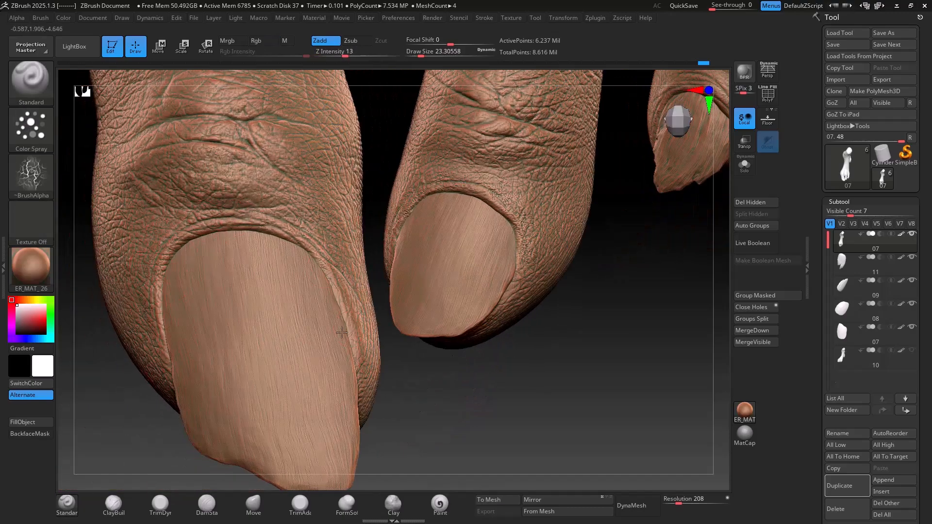
right_drag(460, 334, 46, 272)
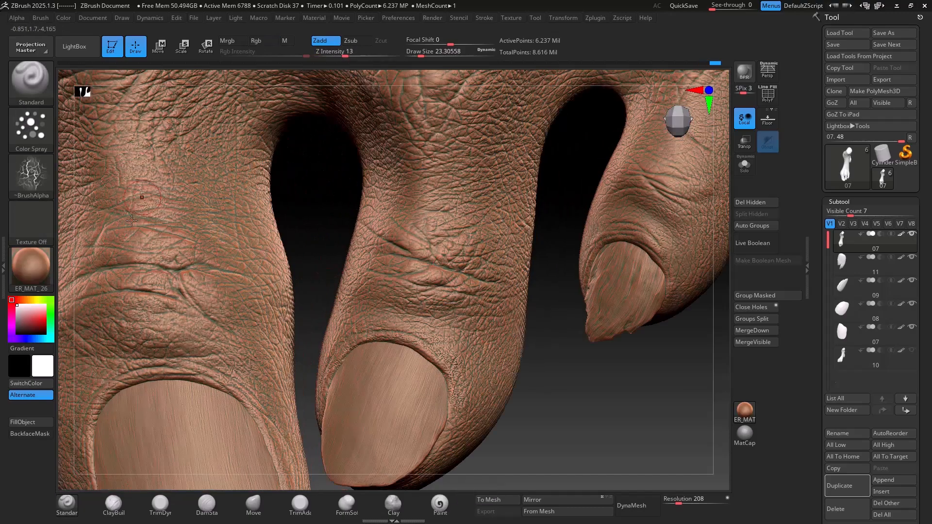
Step: Spray the skin texture over the toe knuckles with a draw size of about 77
key(s)
drag(131, 221, 142, 220)
alt+right_drag(670, 214, 548, 315)
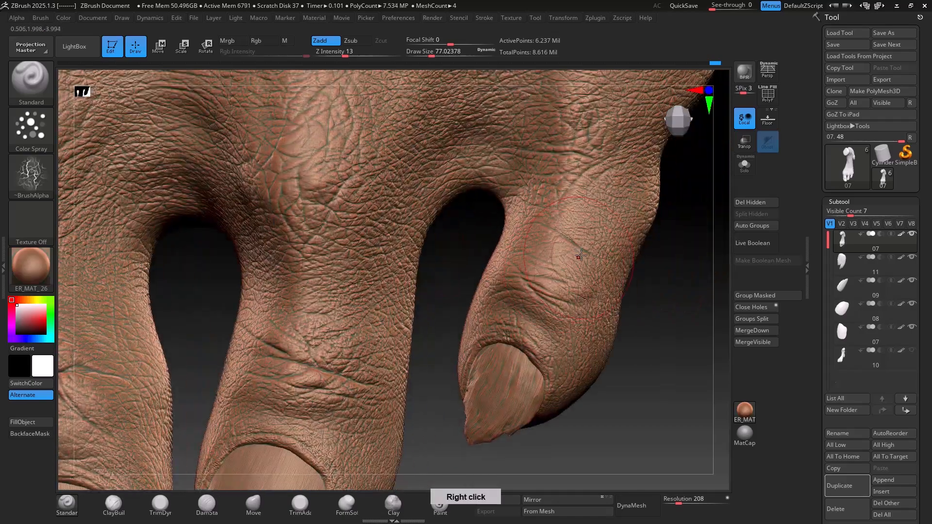
Step: Spray the skin texture over the small toe, the toe bases and the top of the foot with a draw size of about 46
key(s)
drag(580, 265, 574, 266)
ctrl+right_drag(345, 205, 448, 315)
ctrl+right_drag(449, 315, 606, 291)
alt+right_drag(607, 291, 473, 351)
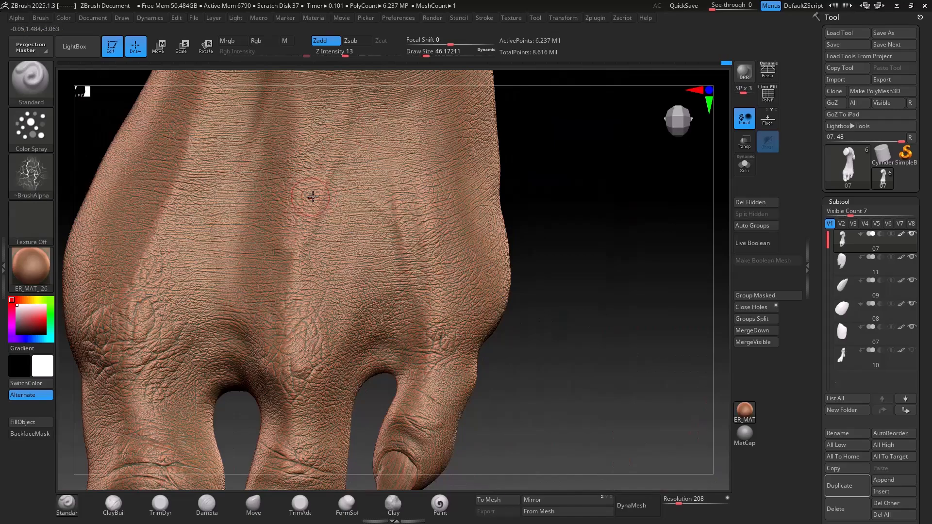
right_drag(307, 148, 527, 201)
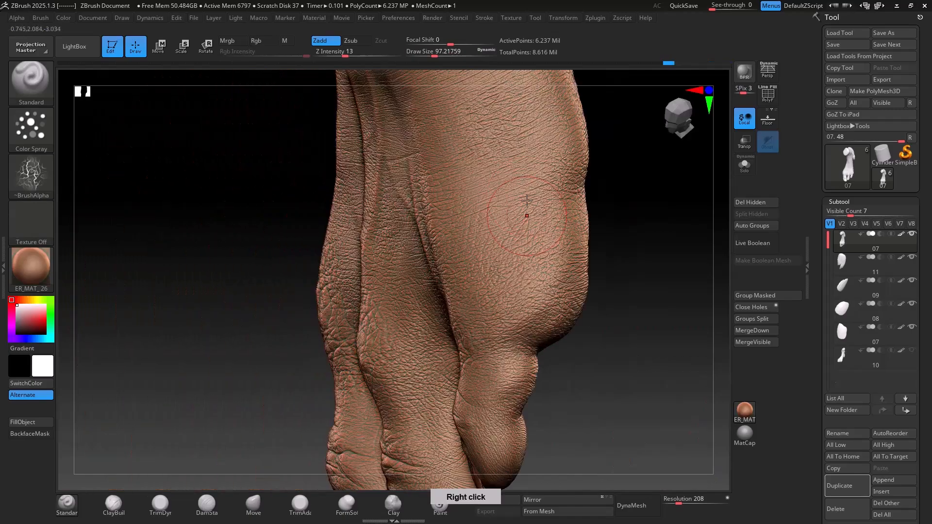
Step: Spray the skin texture around the rear toe, the instep and the front of the ankle with a draw size of about 97
right_drag(571, 242, 474, 487)
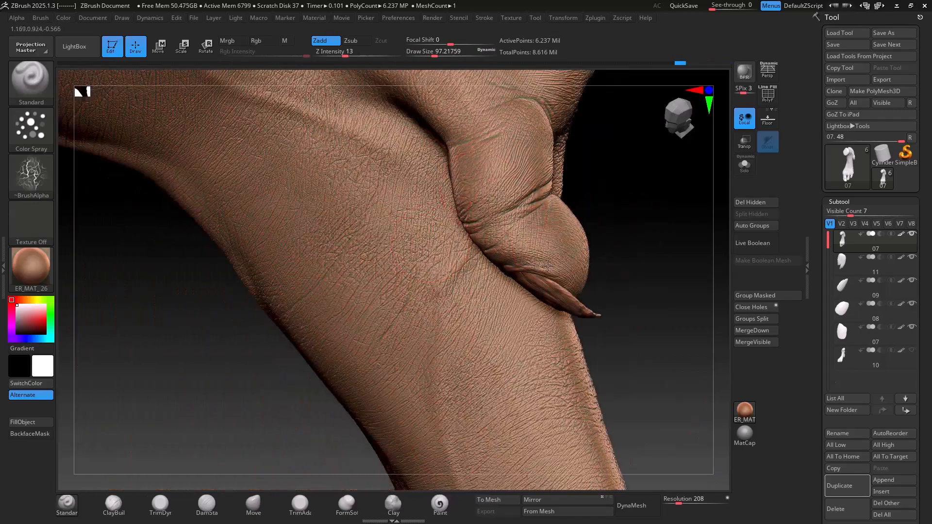
alt+right_drag(486, 222, 534, 404)
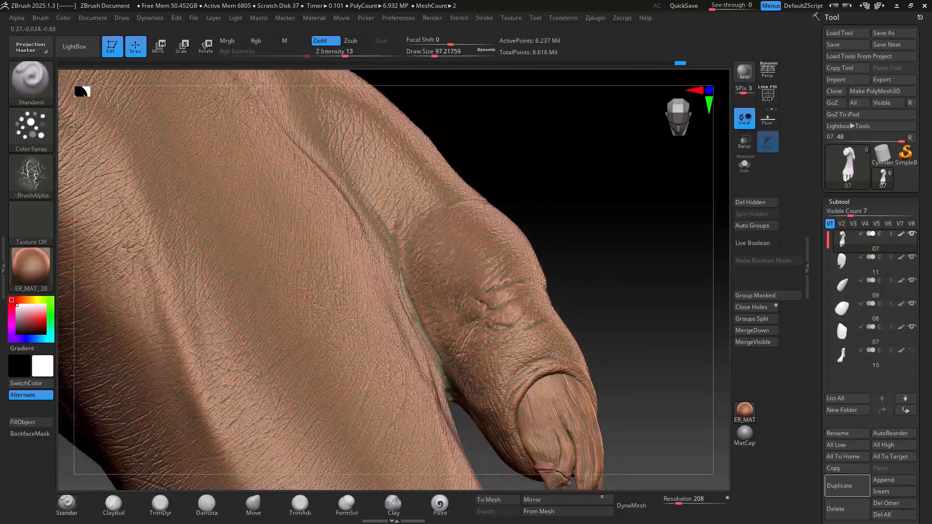
alt+right_drag(194, 256, 517, 241)
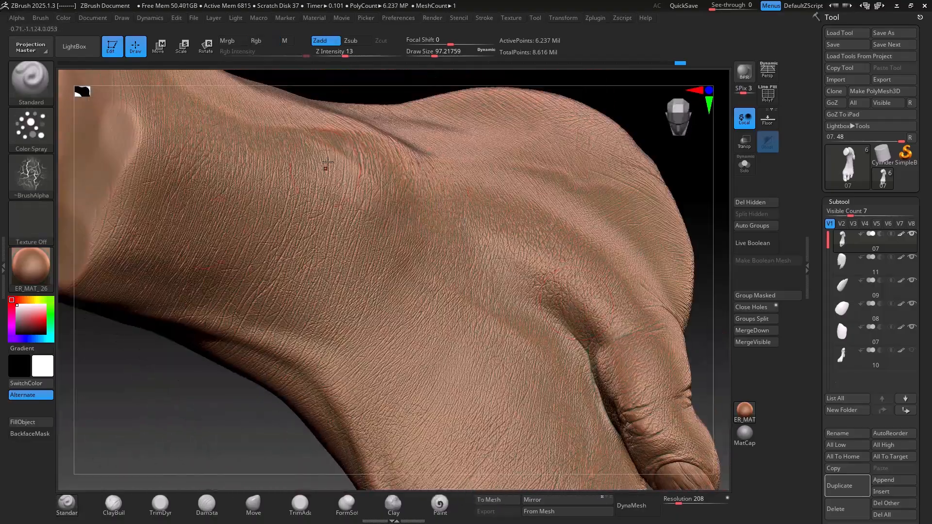
right_drag(361, 182, 307, 268)
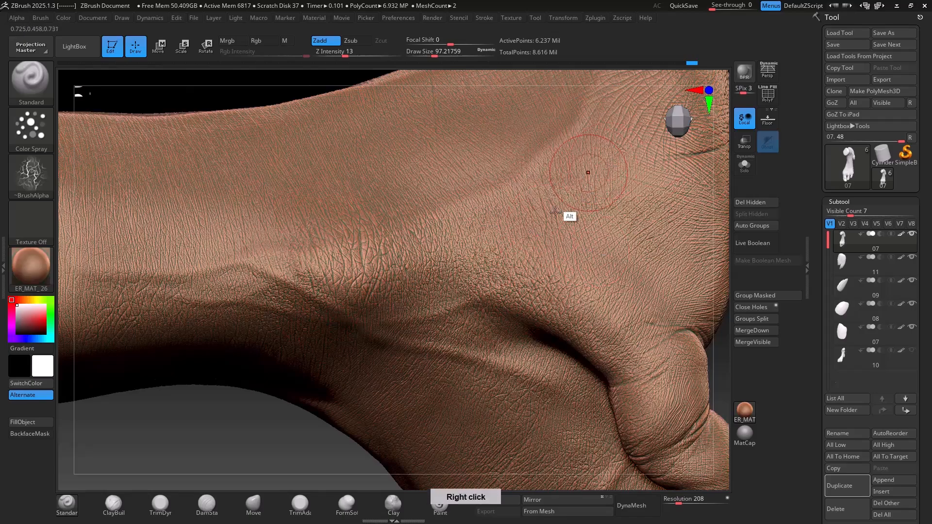
Step: Spray the skin texture over the heel and the back of the lower leg with a draw size of about 97
right_drag(556, 212, 558, 271)
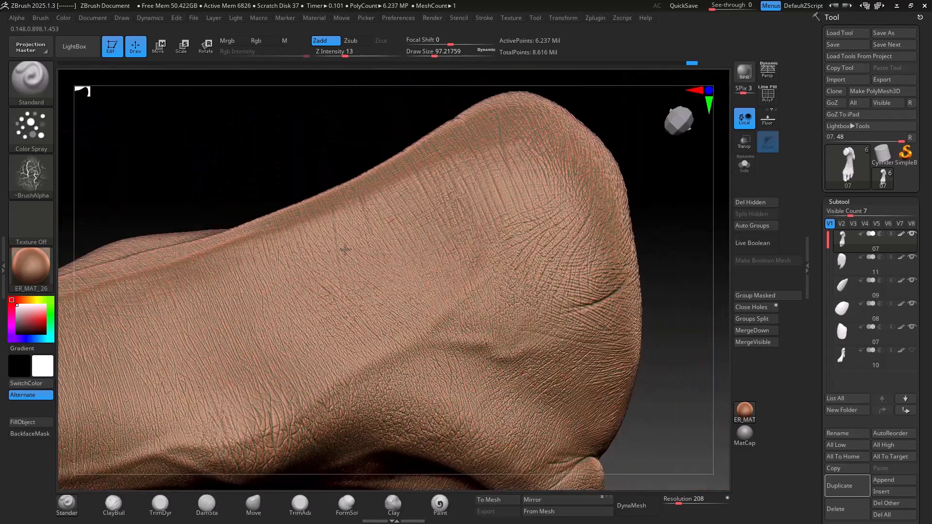
right_drag(345, 250, 395, 193)
right_drag(219, 308, 391, 286)
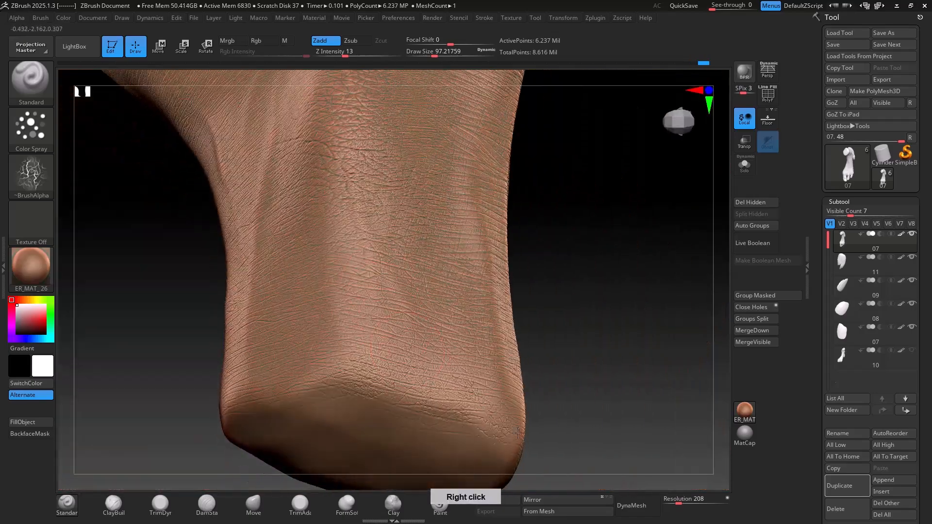
alt+right_drag(463, 188, 323, 339)
right_drag(169, 191, 402, 247)
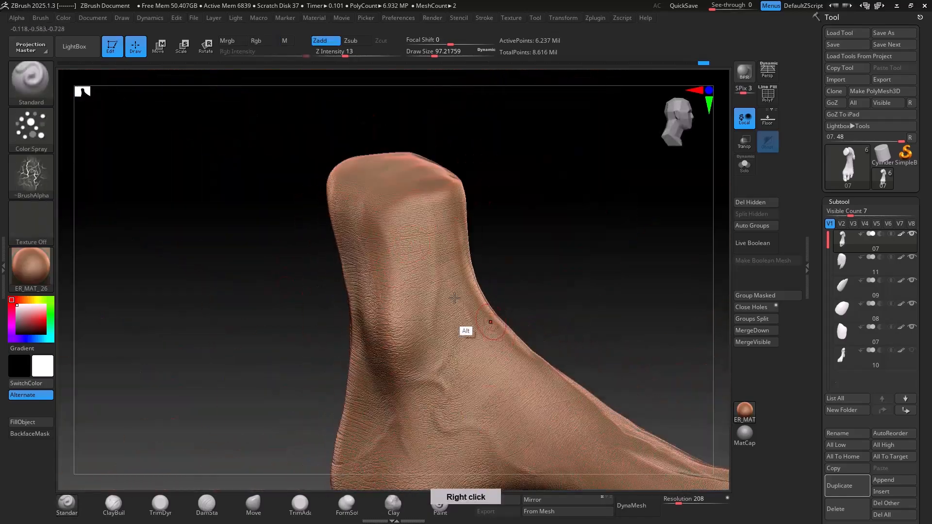
Step: Spray the skin texture over the ankle and rear foot on the big-toe side with a draw size of about 177
alt+right_drag(454, 298, 321, 183)
ctrl+right_drag(321, 183, 358, 266)
key(s)
drag(381, 266, 390, 265)
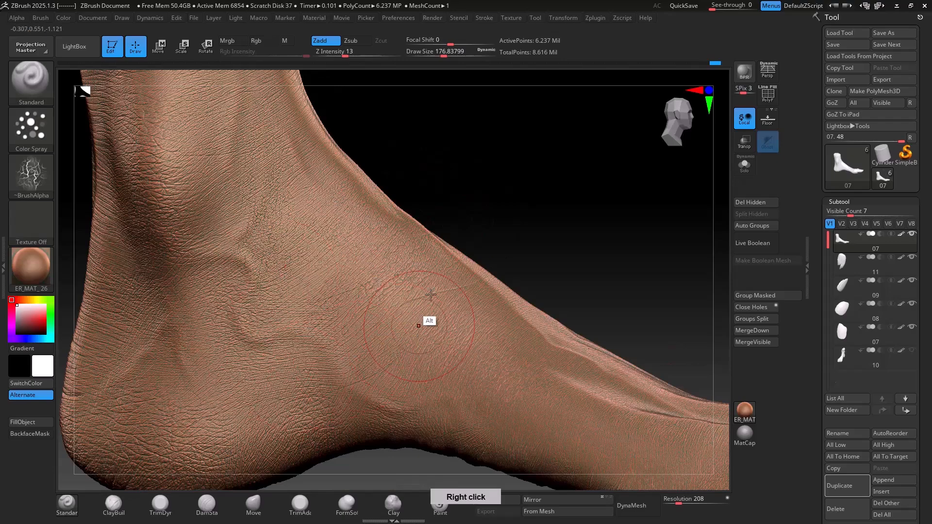
alt+right_drag(431, 294, 437, 274)
Step: Spray the skin texture along the big-toe side of the foot toward the ball with a draw size of about 104
key(s)
drag(397, 294, 389, 293)
right_drag(319, 263, 218, 236)
right_drag(501, 320, 492, 373)
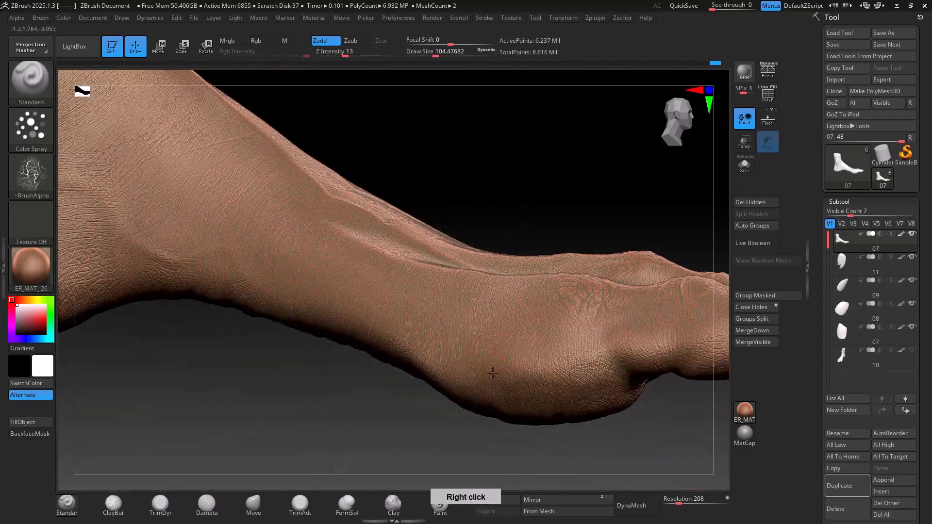
right_drag(671, 286, 516, 182)
alt+right_drag(542, 331, 339, 210)
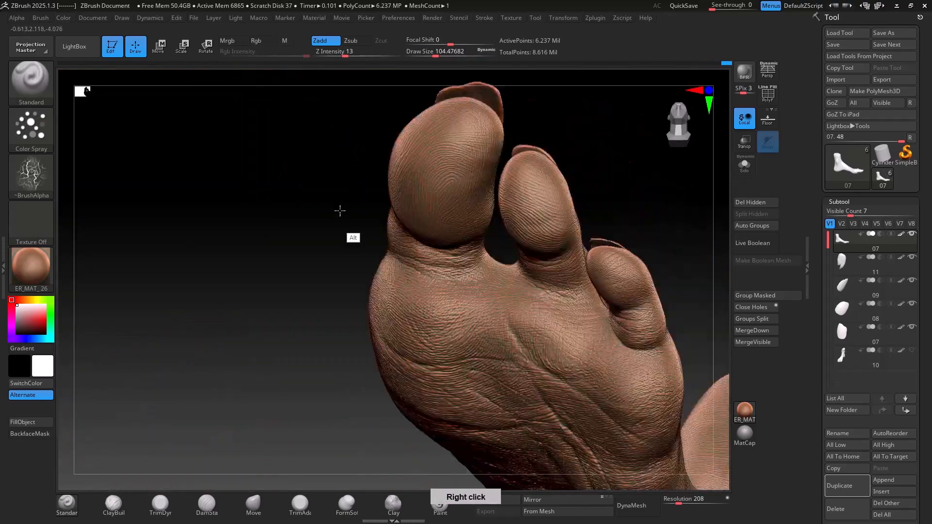
Step: Spray the skin texture over the toe undersides and the ball of the foot with a draw size of about 104
right_drag(310, 121, 509, 275)
right_drag(209, 184, 311, 104)
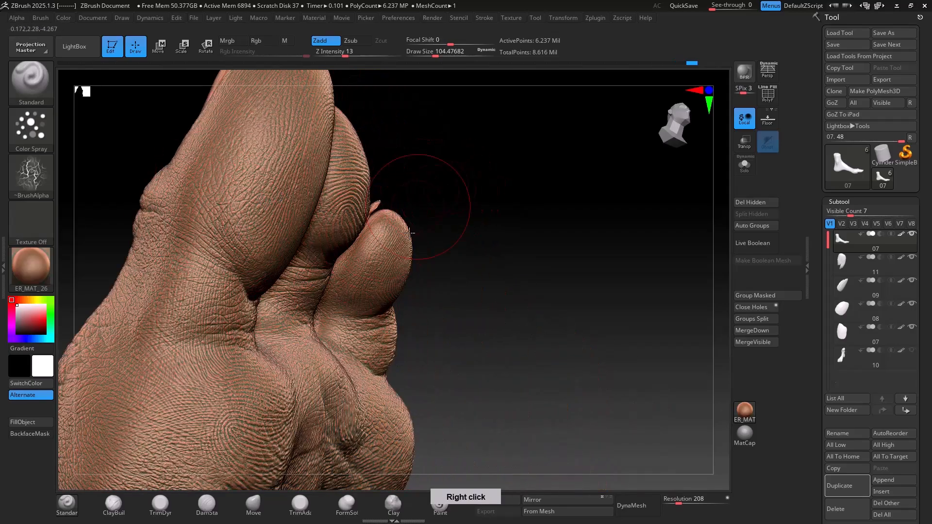
right_drag(409, 232, 192, 196)
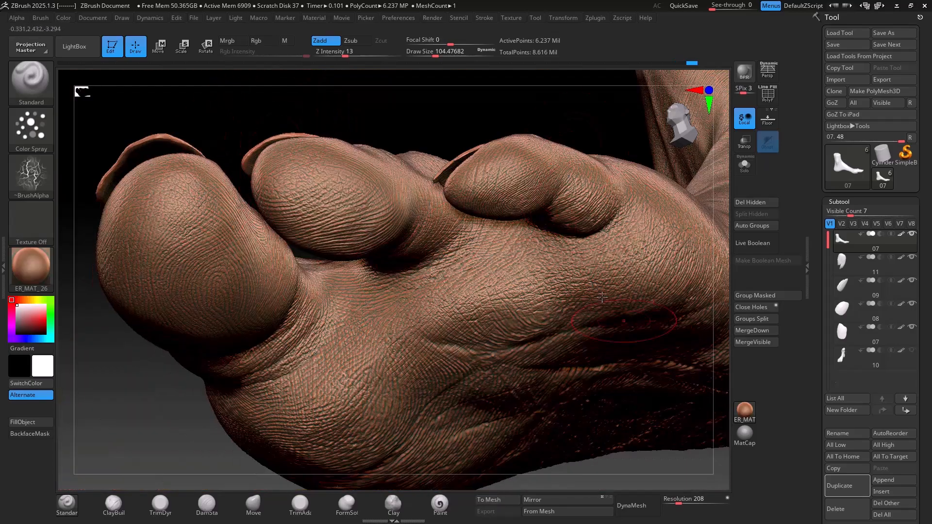
right_drag(602, 296, 510, 203)
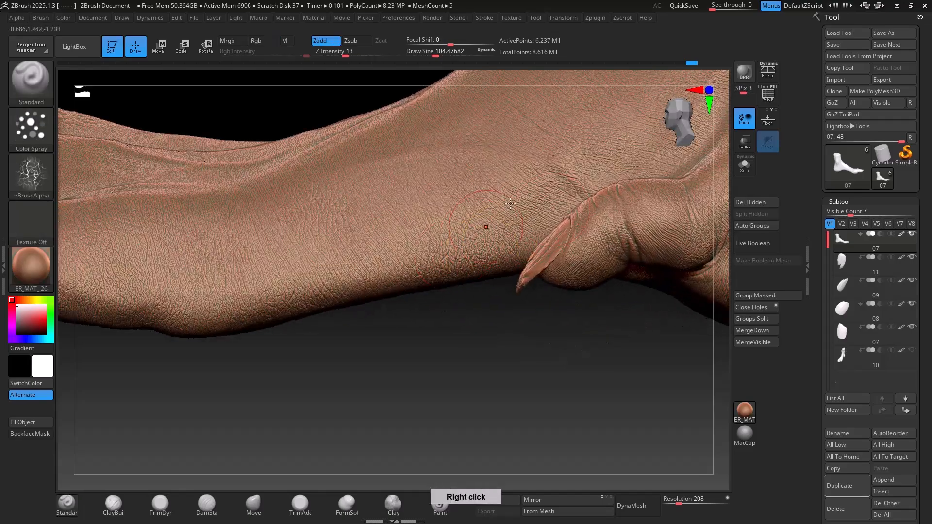
Step: Spray the skin texture along the foot's outer side in front of the rear toe with a draw size of about 172
key(s)
mouse_move(367, 242)
mouse_down()
mouse_move(376, 252)
mouse_move(250, 263)
mouse_up()
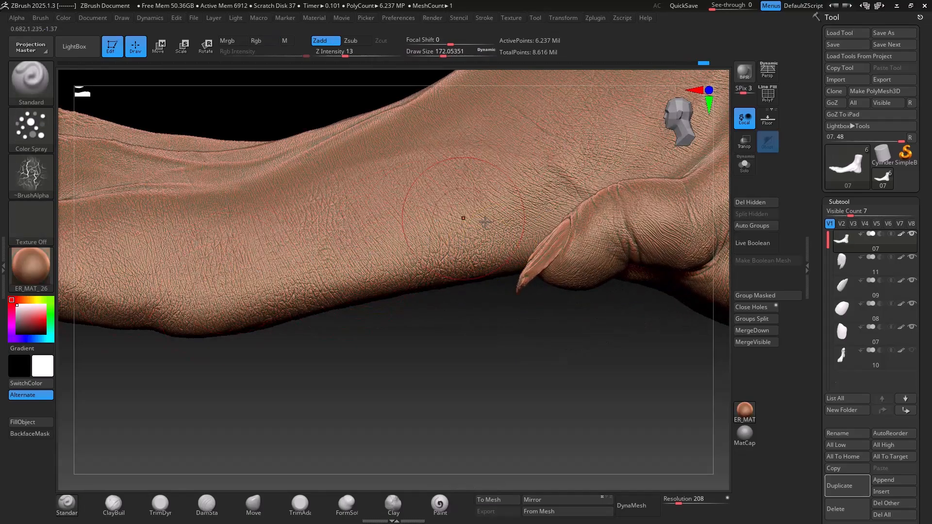
right_drag(591, 212, 427, 223)
Step: Spray the skin texture over the outer heel and the area around the rear toe with a draw size of about 149
key(s)
drag(434, 210, 429, 211)
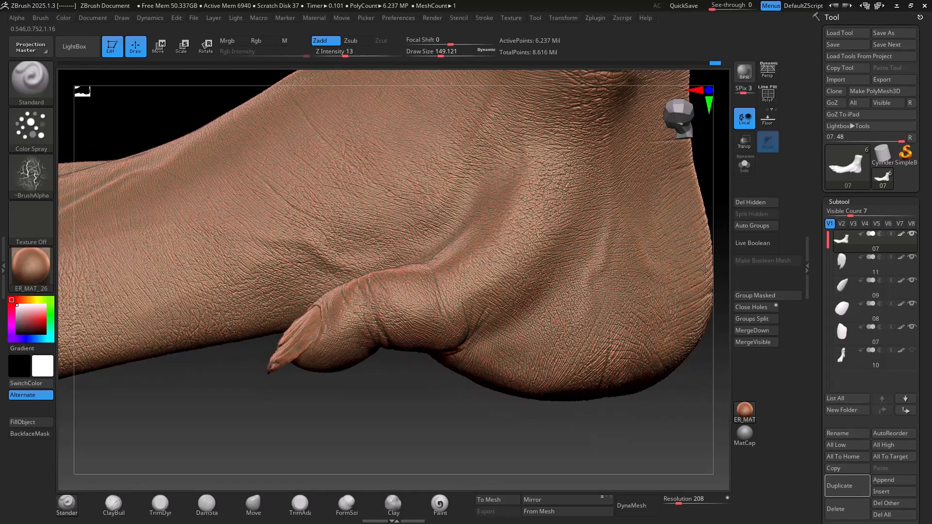
right_drag(704, 270, 464, 287)
mouse_move(455, 344)
right_down()
mouse_move(292, 219)
mouse_move(190, 266)
right_up()
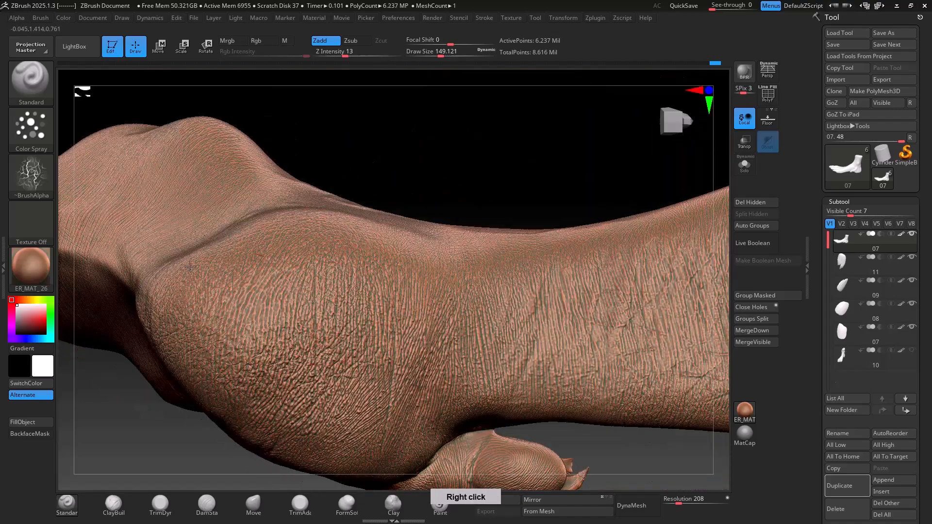
Step: Spray the skin texture across the sole, the ball and the arch with a draw size of about 120
key(s)
drag(287, 313, 283, 314)
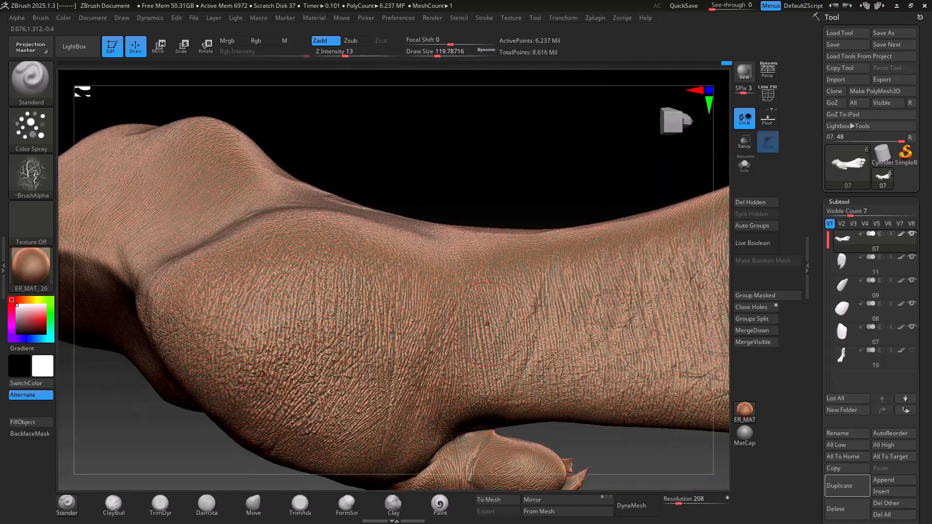
alt+right_drag(483, 220, 204, 195)
mouse_move(614, 233)
right_down()
mouse_move(349, 293)
mouse_move(414, 378)
mouse_move(423, 282)
mouse_move(535, 212)
right_up()
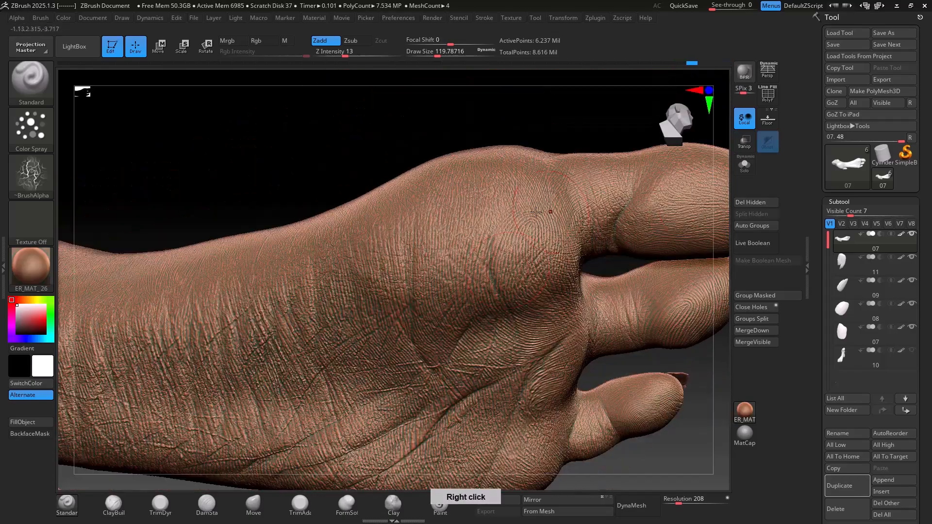
right_drag(163, 316, 234, 308)
right_drag(289, 199, 384, 363)
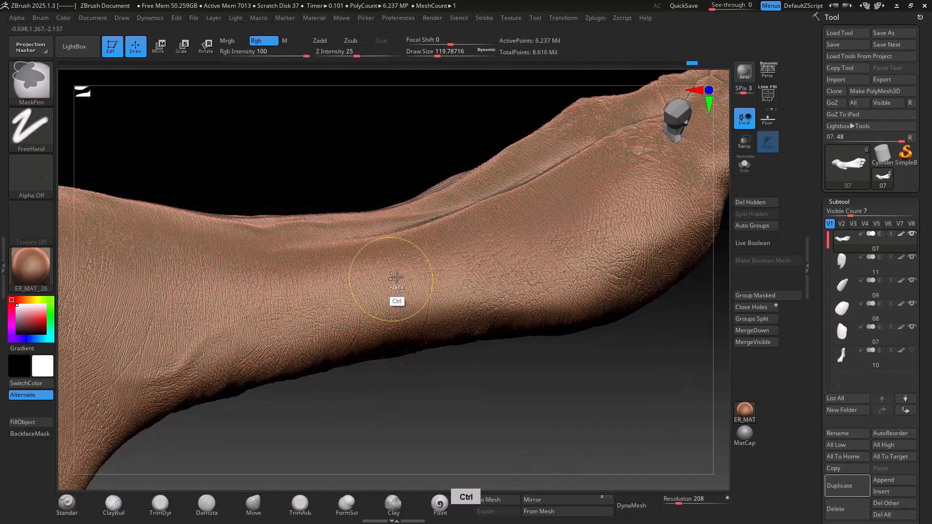
mouse_move(387, 281)
right_down()
mouse_move(308, 216)
mouse_move(416, 249)
mouse_move(388, 265)
mouse_move(447, 344)
mouse_move(485, 212)
mouse_move(471, 260)
mouse_move(508, 289)
mouse_move(504, 278)
right_up()
Step: Select the split nail on the rear toe and replace it with the ER_CNP_01 nail mesh
key(w)
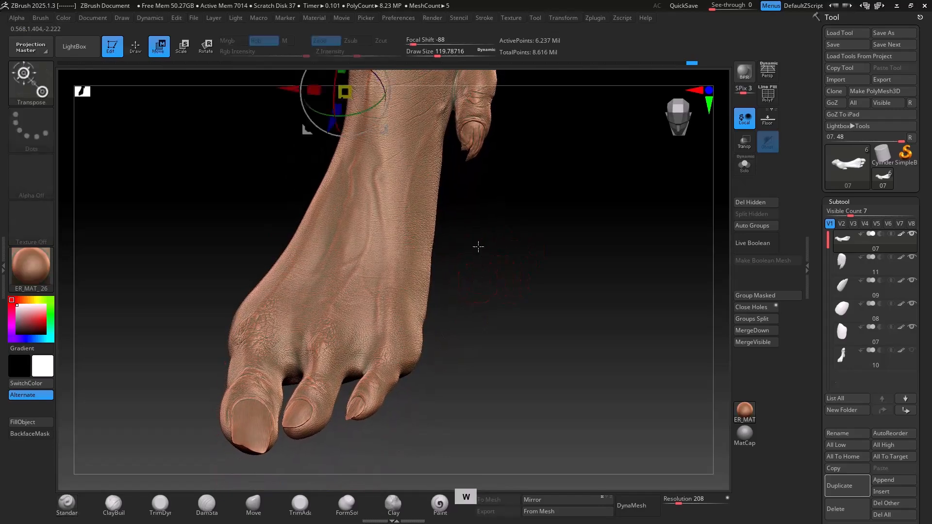
alt+click(479, 134)
ctrl+right_drag(510, 218, 545, 303)
click(46, 87)
click(696, 91)
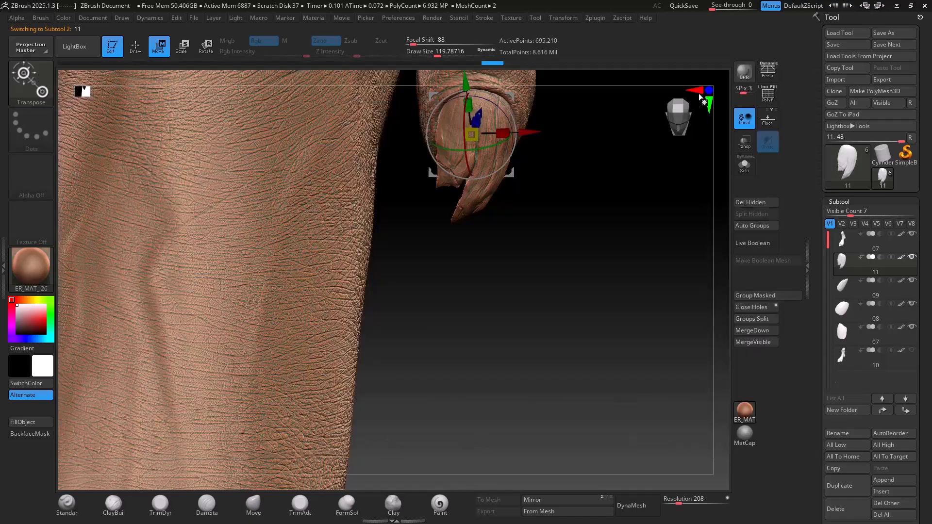
Step: Move and rotate the replacement nail to fit into the rear toe's nail bed
alt+right_drag(549, 198, 465, 260)
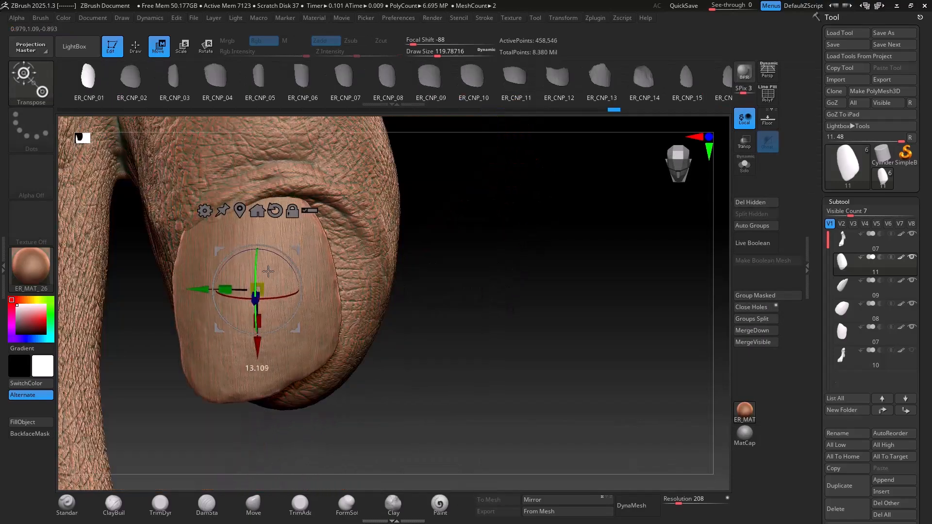
drag(268, 271, 301, 278)
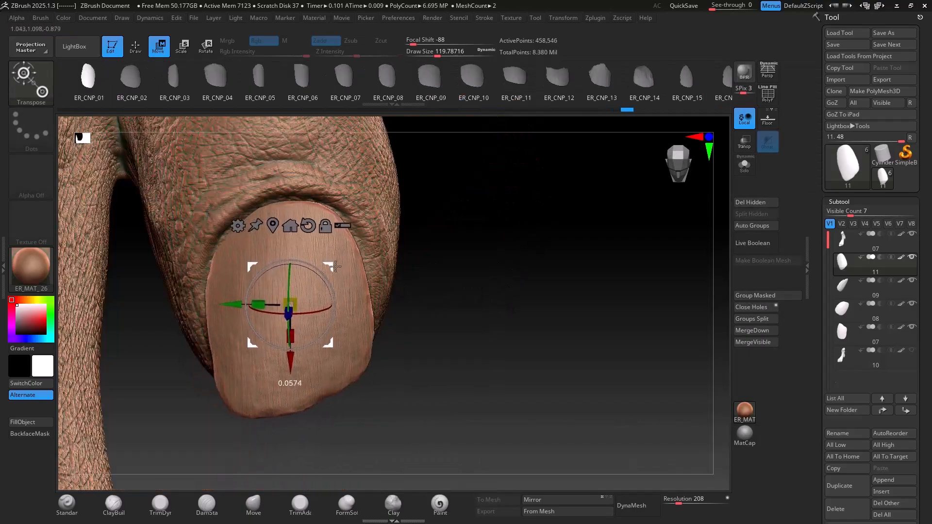
right_drag(308, 245, 235, 245)
drag(235, 244, 241, 252)
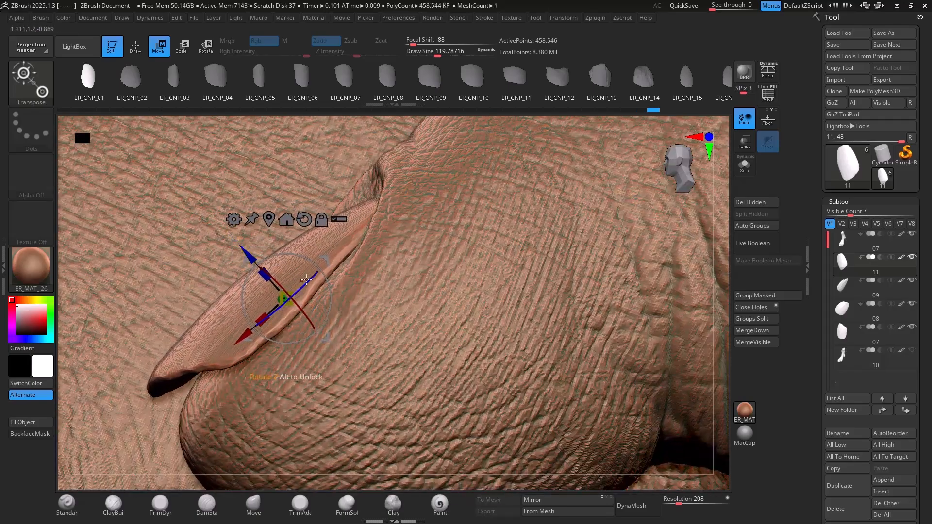
drag(305, 258, 290, 269)
right_drag(290, 269, 317, 279)
key(q)
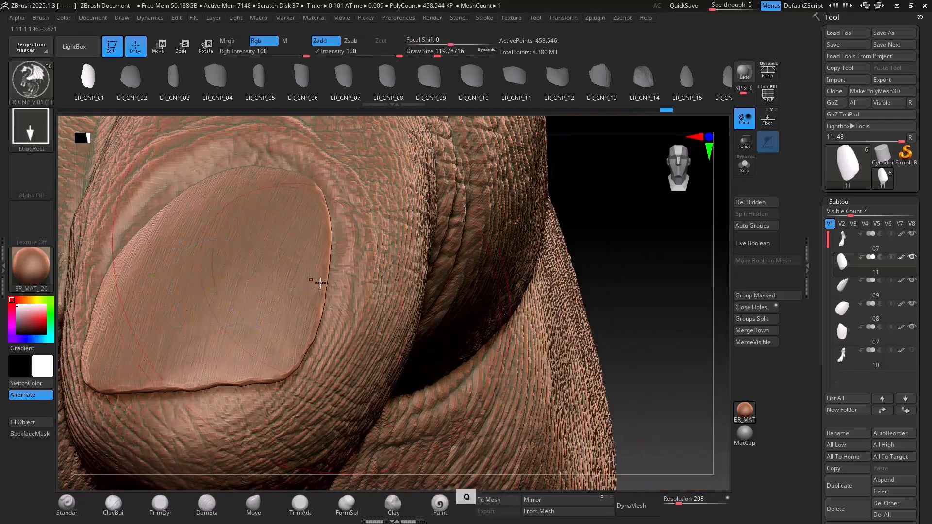
Step: Lengthen the rear toe's nail by pulling its free edge outward with the Move brush at a draw size of about 90
ctrl+right_drag(360, 302, 299, 322)
click(255, 503)
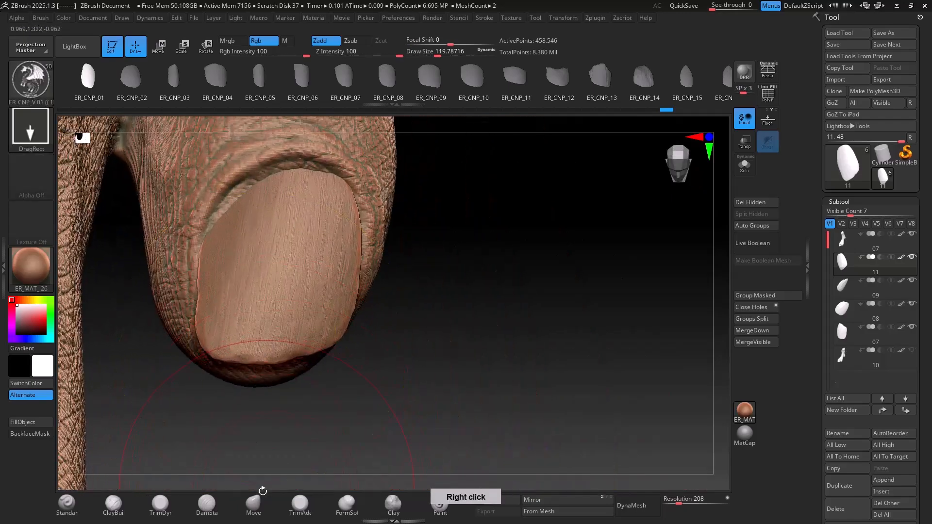
mouse_move(290, 136)
right_down()
mouse_move(258, 235)
mouse_move(318, 221)
mouse_move(291, 100)
mouse_move(227, 199)
mouse_move(258, 325)
mouse_move(275, 216)
right_up()
key(s)
drag(275, 215, 270, 215)
mouse_move(271, 215)
alt+right_down()
mouse_move(281, 245)
mouse_move(313, 235)
mouse_move(291, 389)
alt+right_up()
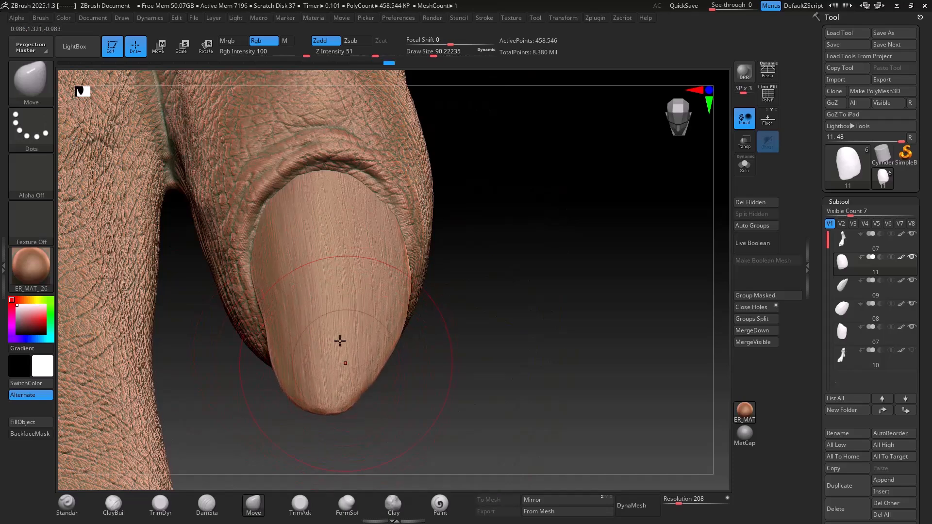
Step: Taper the sides of the rear nail's tip and fit its base to the cuticle with a draw size of about 54
drag(384, 334, 373, 349)
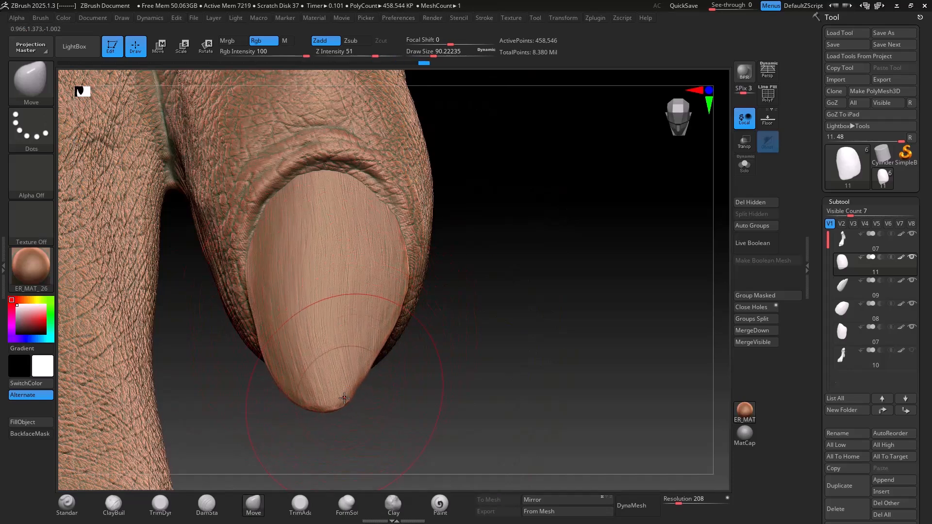
drag(344, 398, 326, 399)
drag(281, 369, 298, 359)
alt+right_drag(343, 234, 375, 181)
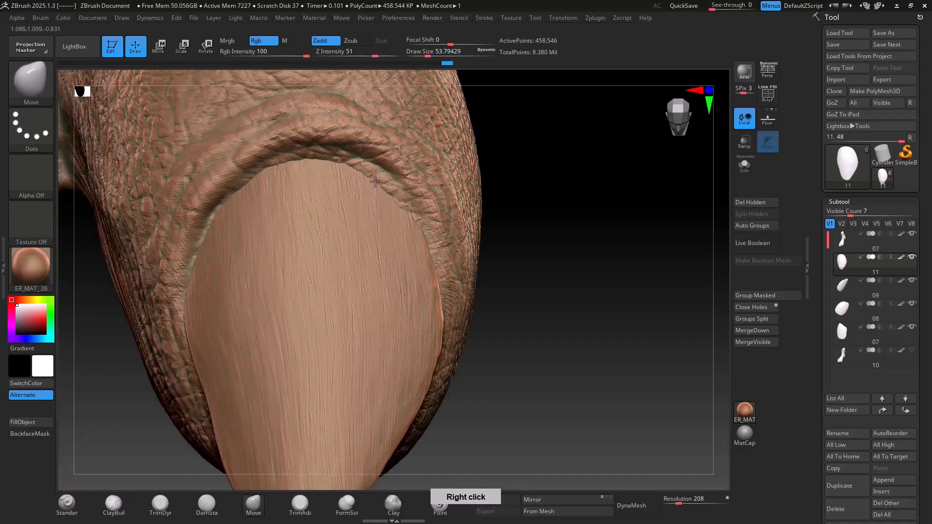
right_drag(213, 246, 276, 160)
Step: Select the foot mesh and shape the skin fold around the rear nail with the Move brush at a draw size of about 44
alt+click(305, 173)
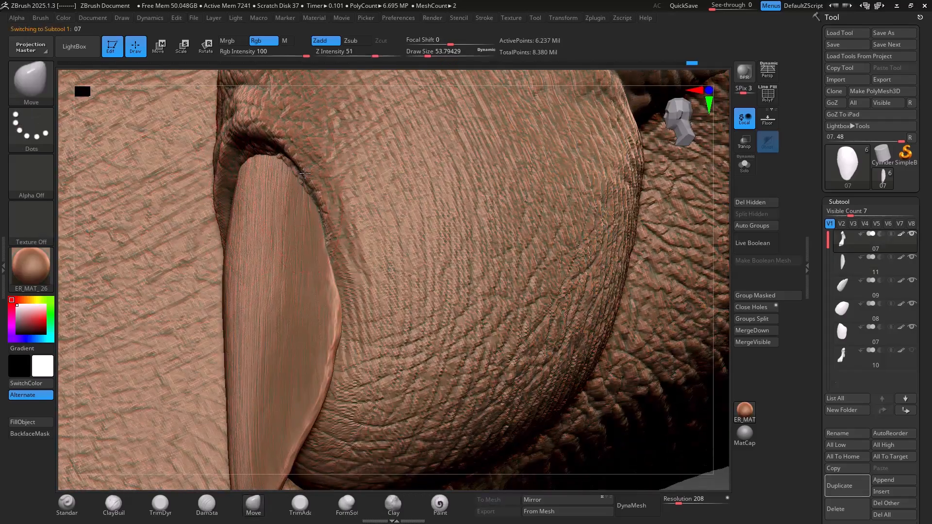
mouse_move(194, 125)
right_down()
mouse_move(233, 155)
mouse_move(169, 179)
mouse_move(216, 274)
mouse_move(233, 253)
mouse_move(215, 233)
mouse_move(252, 194)
mouse_move(214, 146)
right_up()
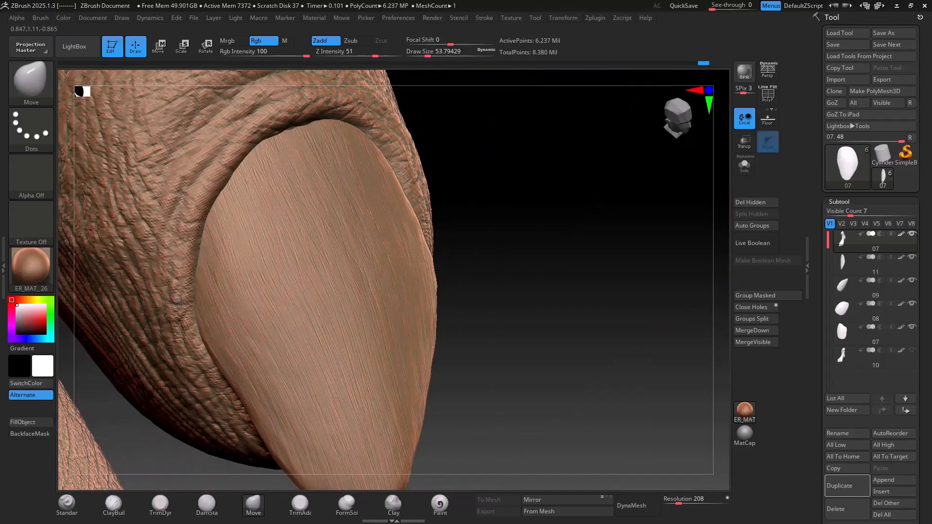
right_drag(328, 153, 355, 152)
key(s)
drag(356, 151, 350, 150)
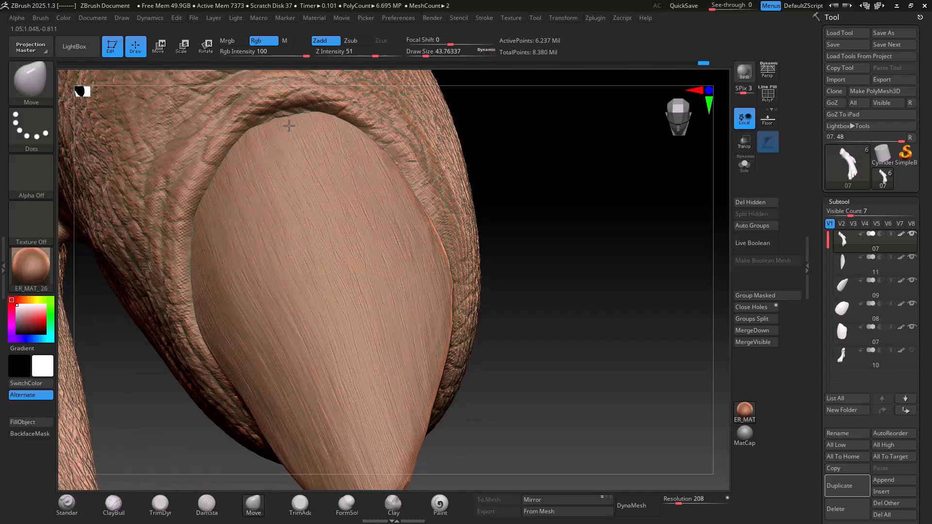
mouse_move(389, 145)
right_down()
mouse_move(316, 124)
mouse_move(392, 108)
mouse_move(384, 146)
mouse_move(348, 165)
right_up()
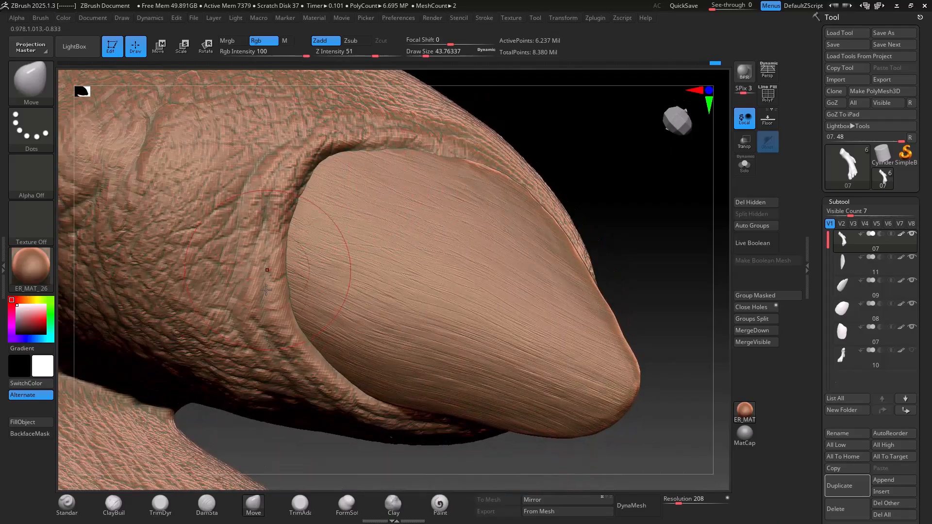
right_drag(267, 290, 246, 151)
right_drag(269, 182, 248, 311)
right_drag(233, 246, 252, 341)
mouse_move(309, 194)
right_down()
mouse_move(422, 153)
mouse_move(292, 210)
mouse_move(416, 327)
mouse_move(477, 236)
mouse_move(372, 324)
right_up()
Step: Select the rear toe's nail and adjust its overall curve and tip with the Move brush at a draw size of about 112
alt+click(402, 298)
key(s)
drag(371, 325, 380, 324)
right_drag(380, 324, 357, 319)
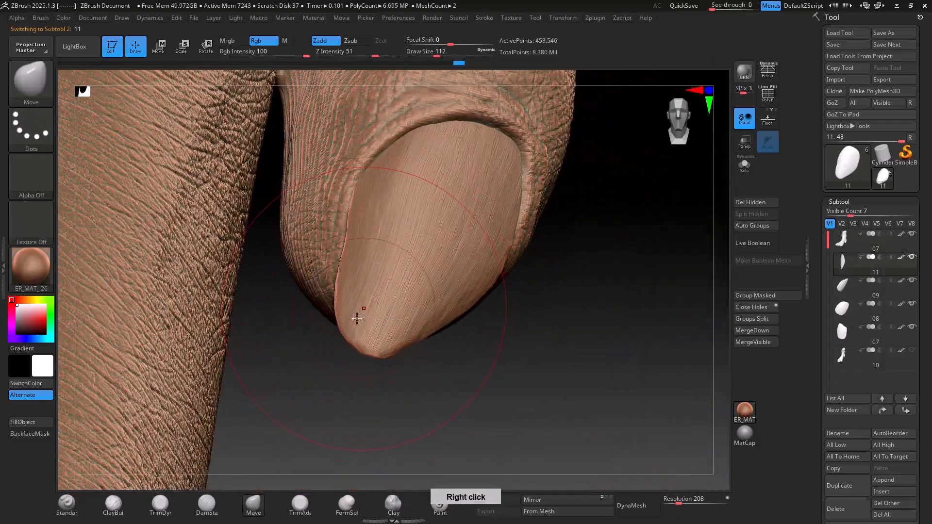
key(s)
mouse_move(366, 277)
right_down()
mouse_move(377, 300)
mouse_move(370, 270)
mouse_move(422, 279)
mouse_move(418, 154)
mouse_move(422, 281)
mouse_move(437, 307)
right_up()
Step: Refine the rear nail's tip, side edges and underside with Move brush draw sizes of about 33 and 39
key(s)
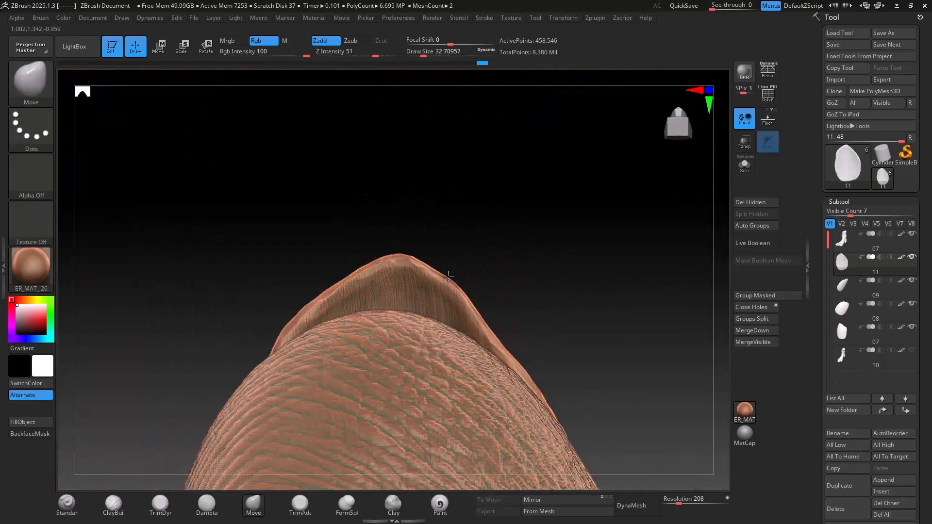
mouse_move(445, 267)
right_down()
mouse_move(411, 223)
mouse_move(326, 252)
mouse_move(350, 248)
mouse_move(238, 223)
mouse_move(480, 283)
mouse_move(444, 216)
mouse_move(470, 258)
mouse_move(417, 282)
mouse_move(422, 268)
mouse_move(478, 273)
right_up()
key(s)
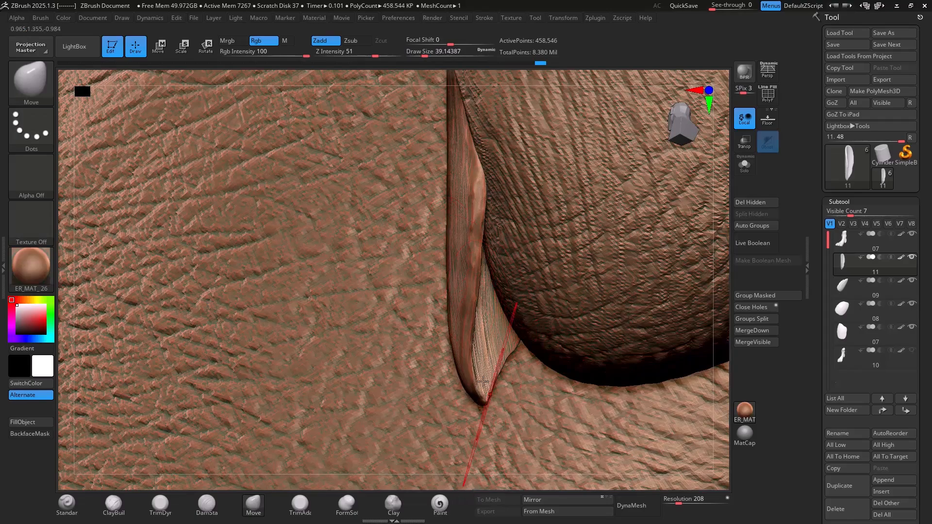
right_drag(478, 361, 421, 248)
right_click(403, 320)
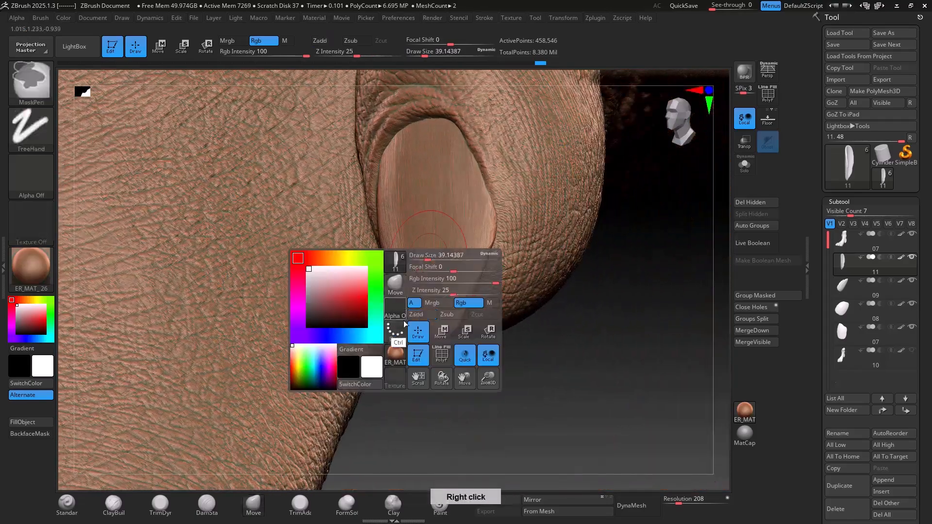
right_drag(391, 281, 418, 382)
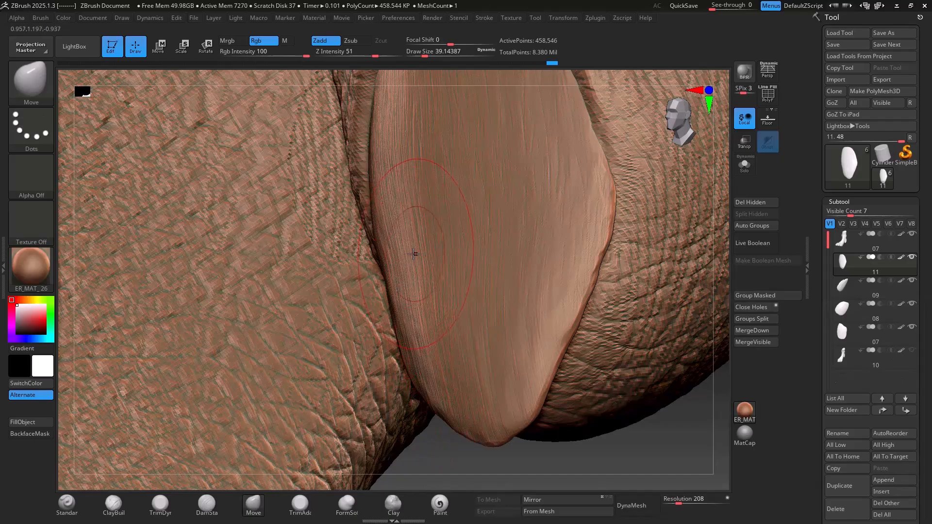
mouse_move(474, 232)
right_down()
mouse_move(252, 211)
mouse_move(506, 254)
mouse_move(519, 272)
mouse_move(572, 261)
mouse_move(605, 319)
mouse_move(592, 262)
mouse_move(511, 272)
mouse_move(562, 272)
mouse_move(552, 261)
mouse_move(590, 247)
right_up()
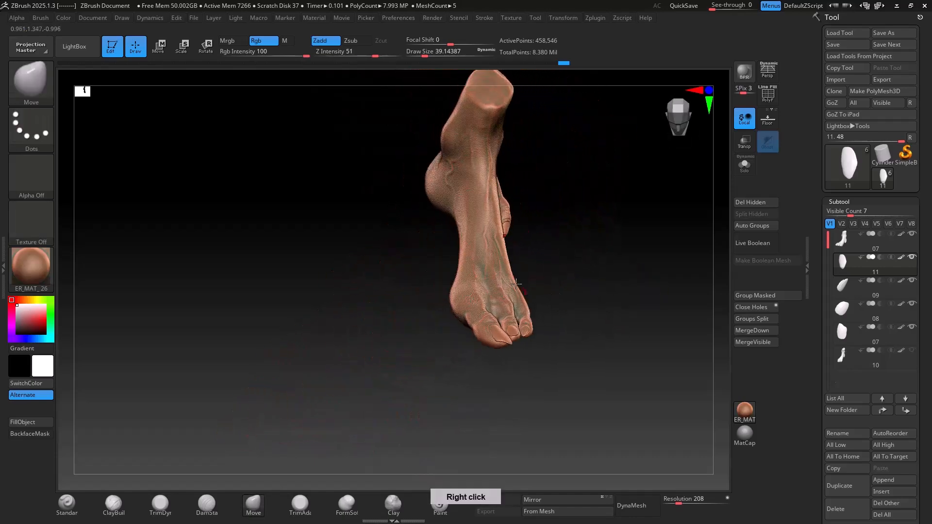
Step: Select the smallest front toe's nail and reshape its jagged pointed tip with the Move brush at a draw size of about 37
right_drag(516, 284, 481, 105)
alt+right_drag(408, 376, 313, 358)
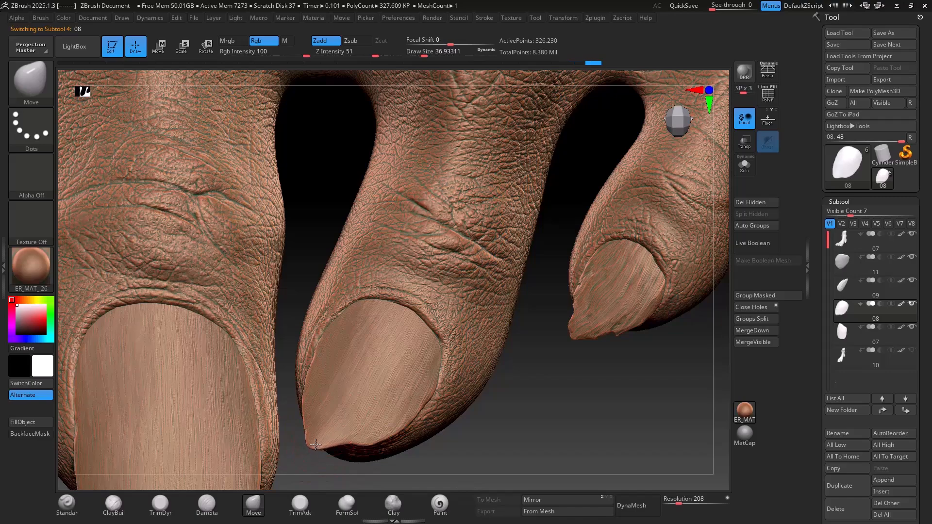
alt+click(580, 334)
right_drag(580, 334, 447, 288)
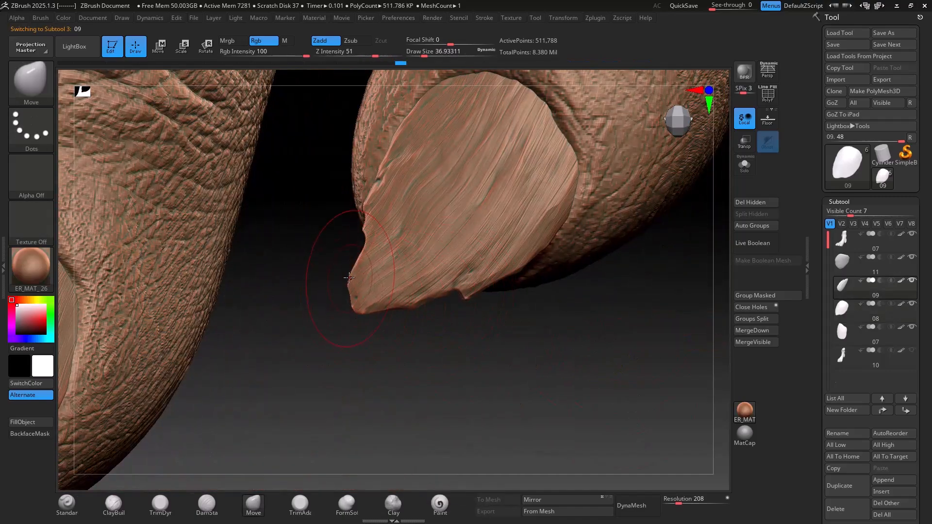
ctrl+right_drag(383, 280, 333, 333)
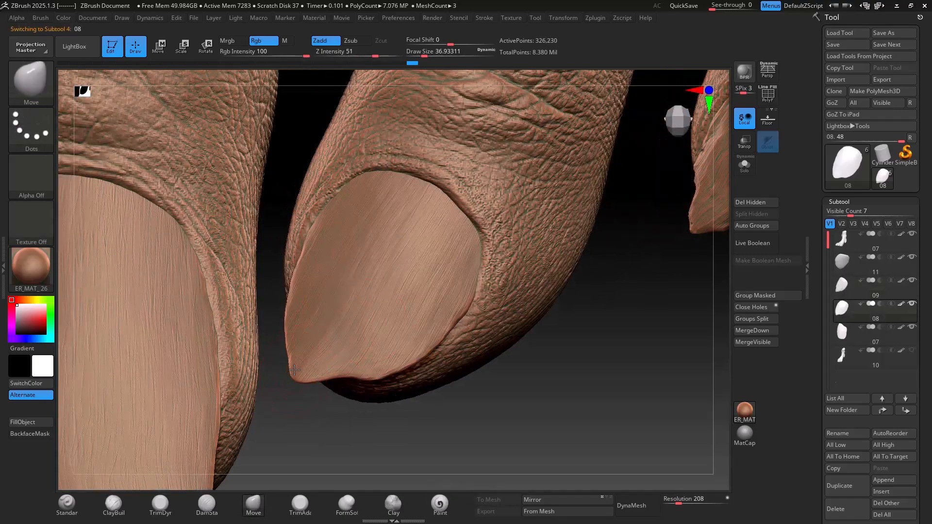